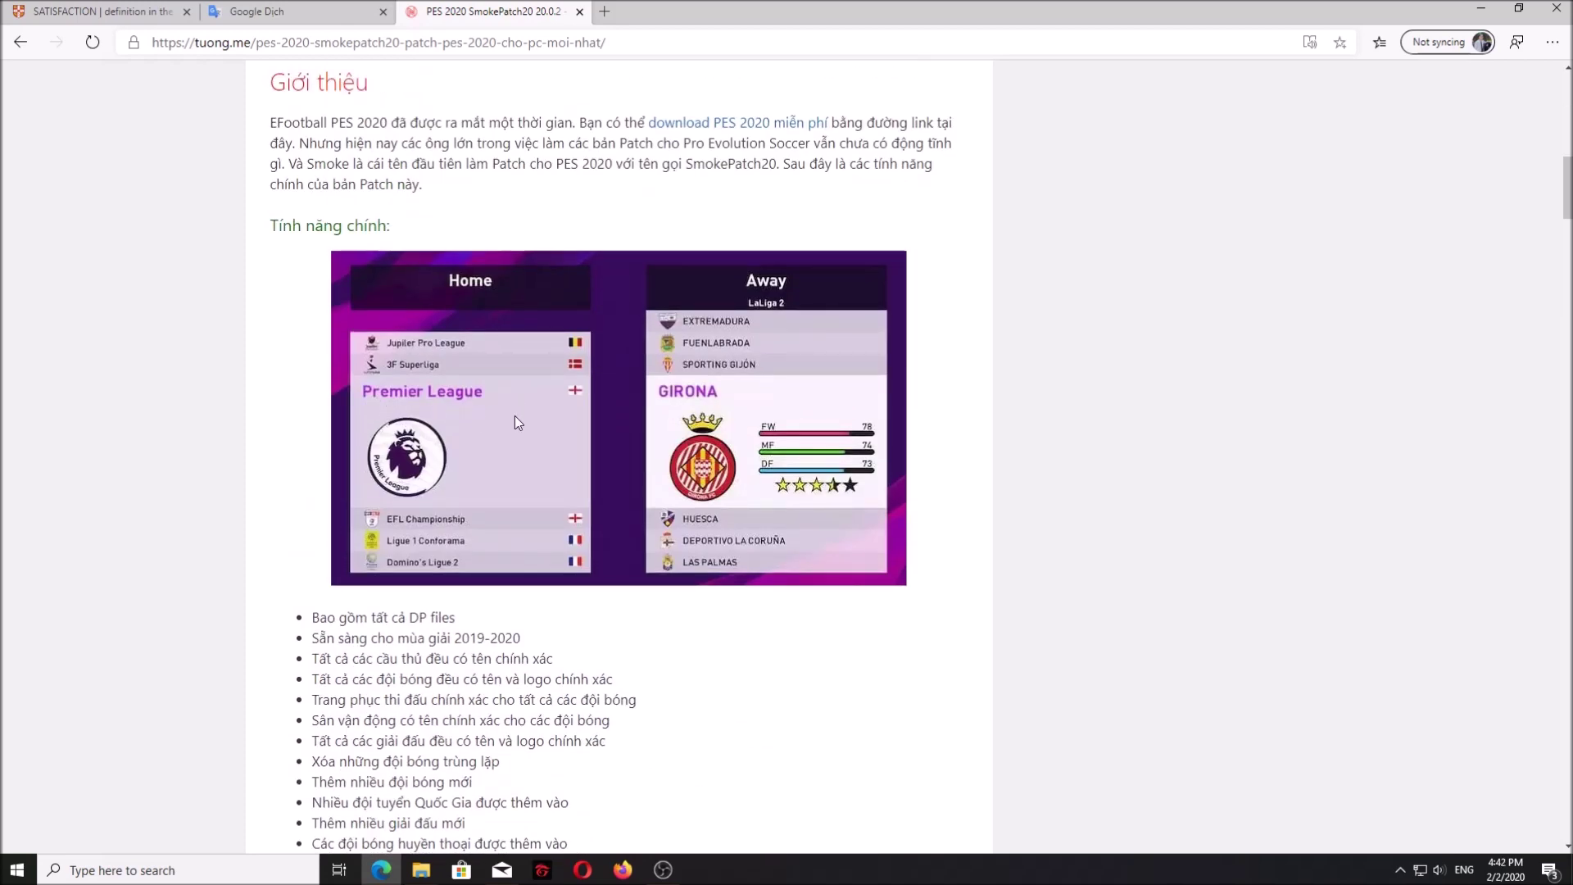
Step: Review the SmokePatch20 article down to its download section, highlighting the SmokePatch20 AIO and 20.0.2 version names
{"action": "scroll", "coordinate": [514, 415], "scroll_direction": "up", "scroll_amount": 8}
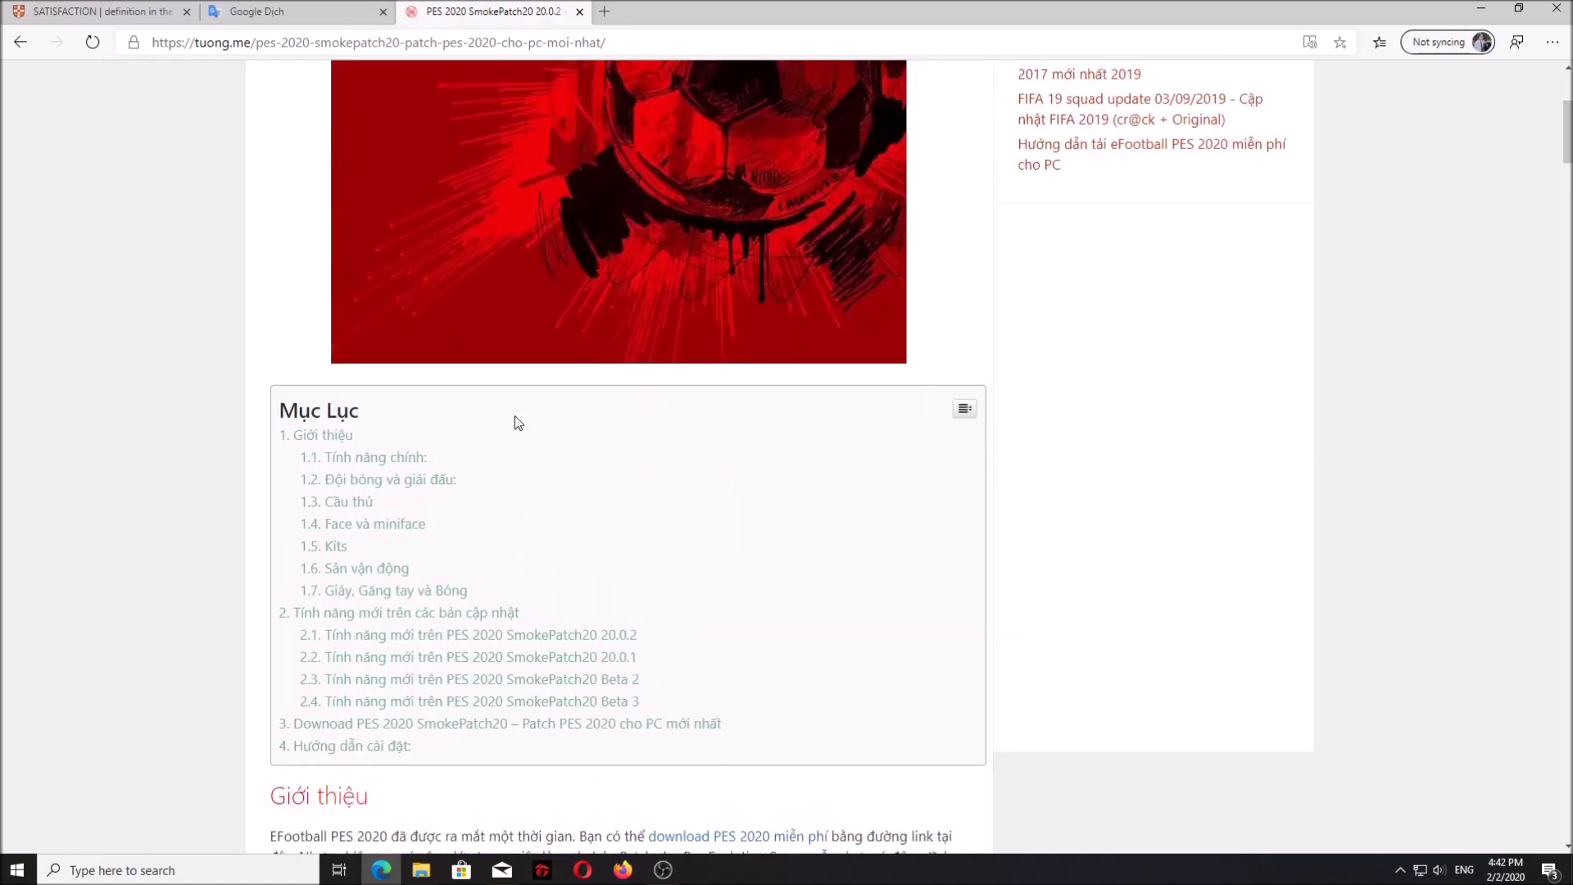
{"action": "scroll", "coordinate": [514, 416], "scroll_direction": "down", "scroll_amount": 7}
{"action": "scroll", "coordinate": [513, 415], "scroll_direction": "down", "scroll_amount": 18}
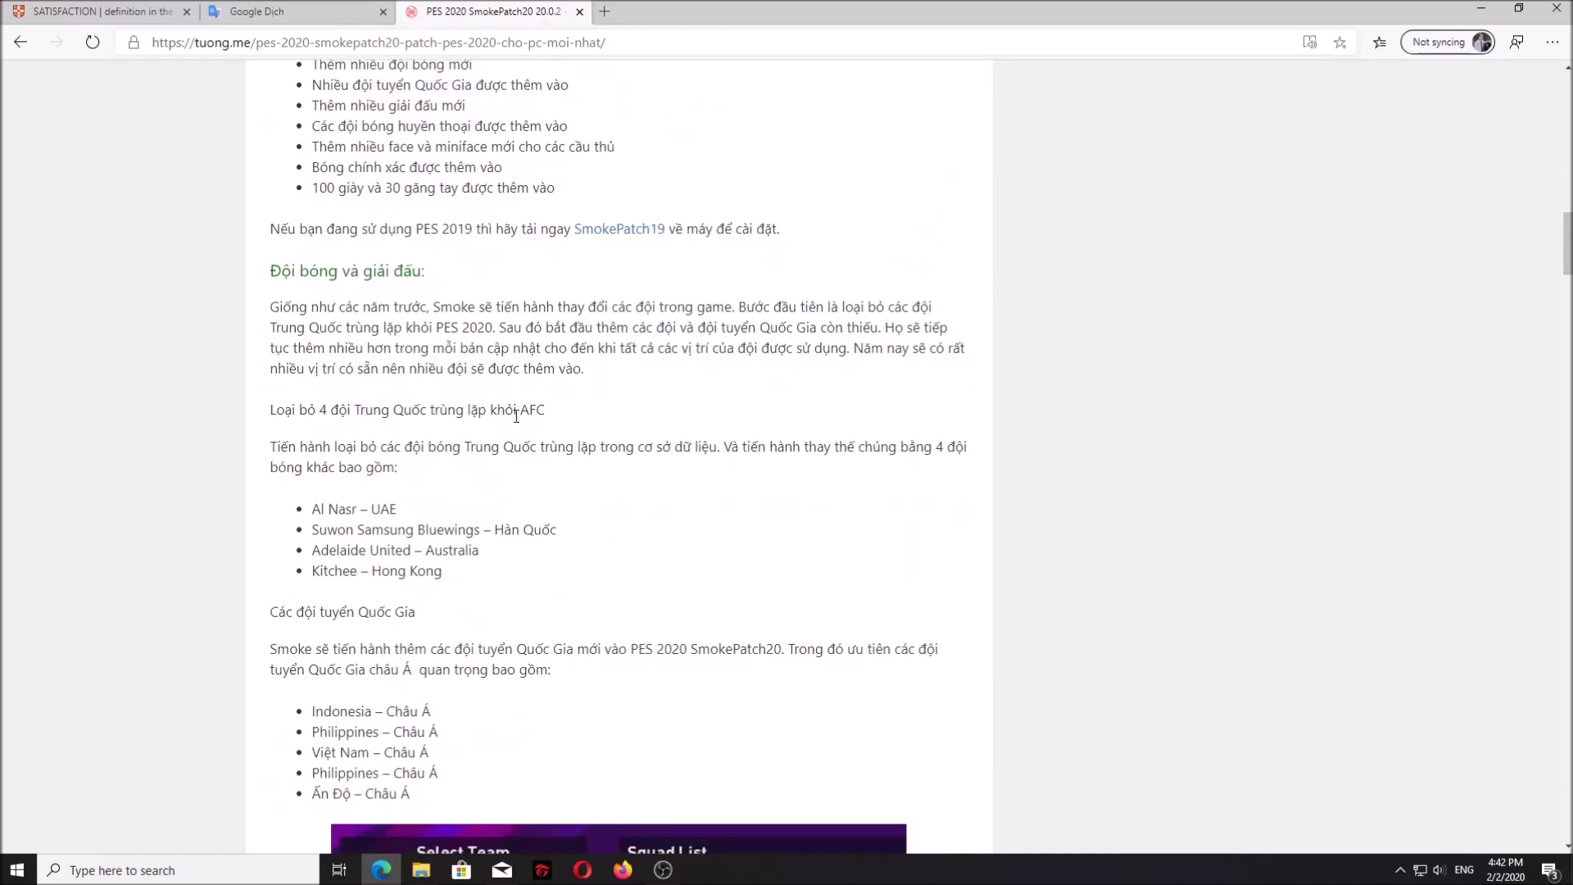
{"action": "scroll", "coordinate": [516, 415], "scroll_direction": "down", "scroll_amount": 20}
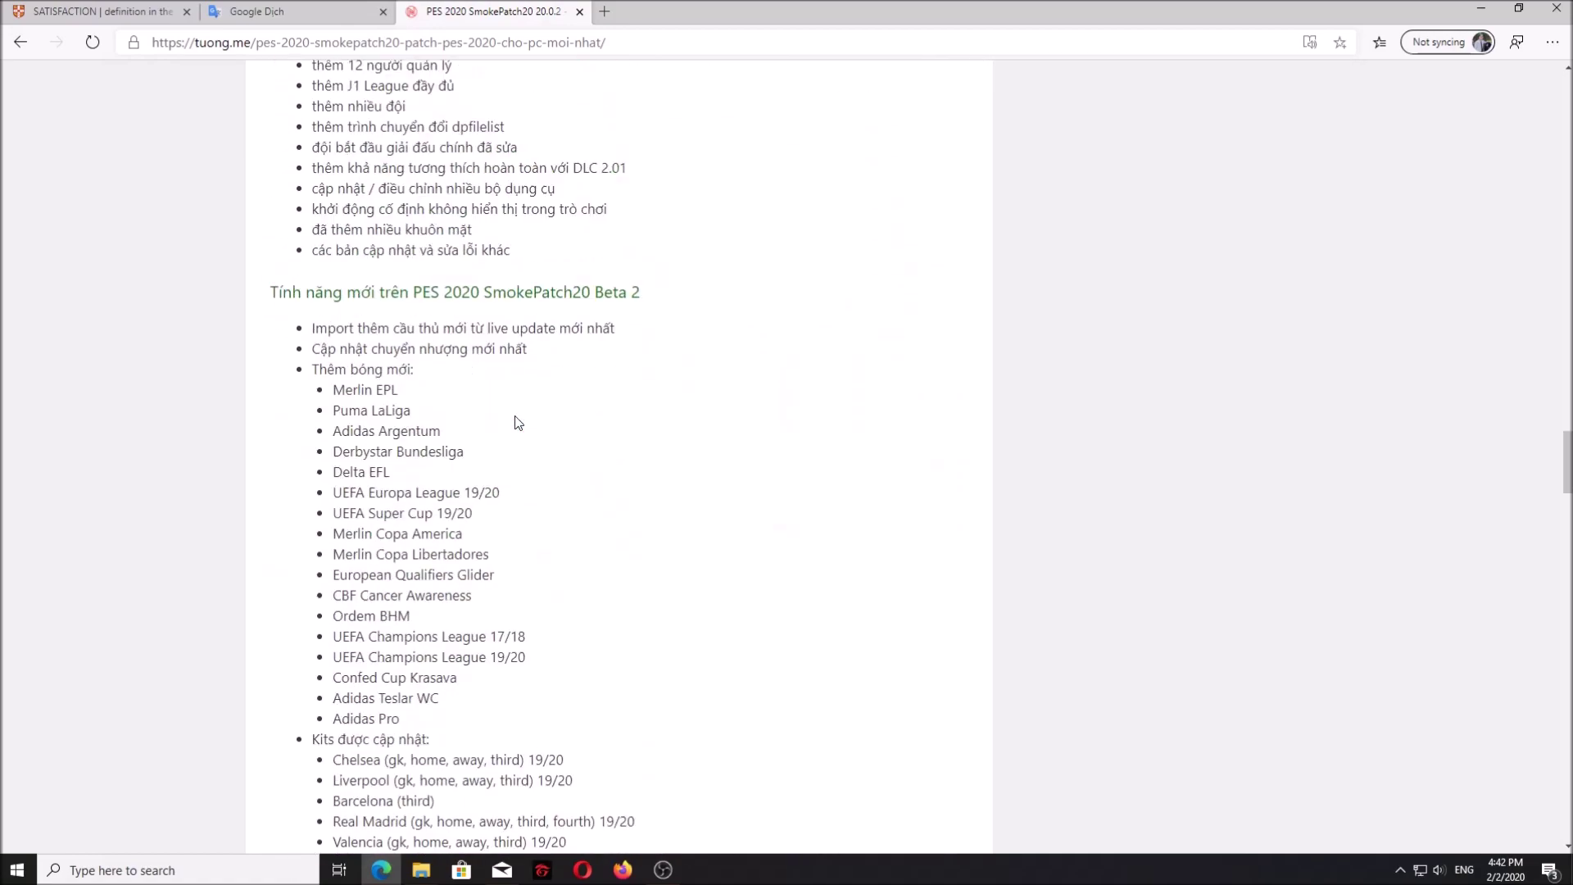
{"action": "scroll", "coordinate": [514, 416], "scroll_direction": "up", "scroll_amount": 20}
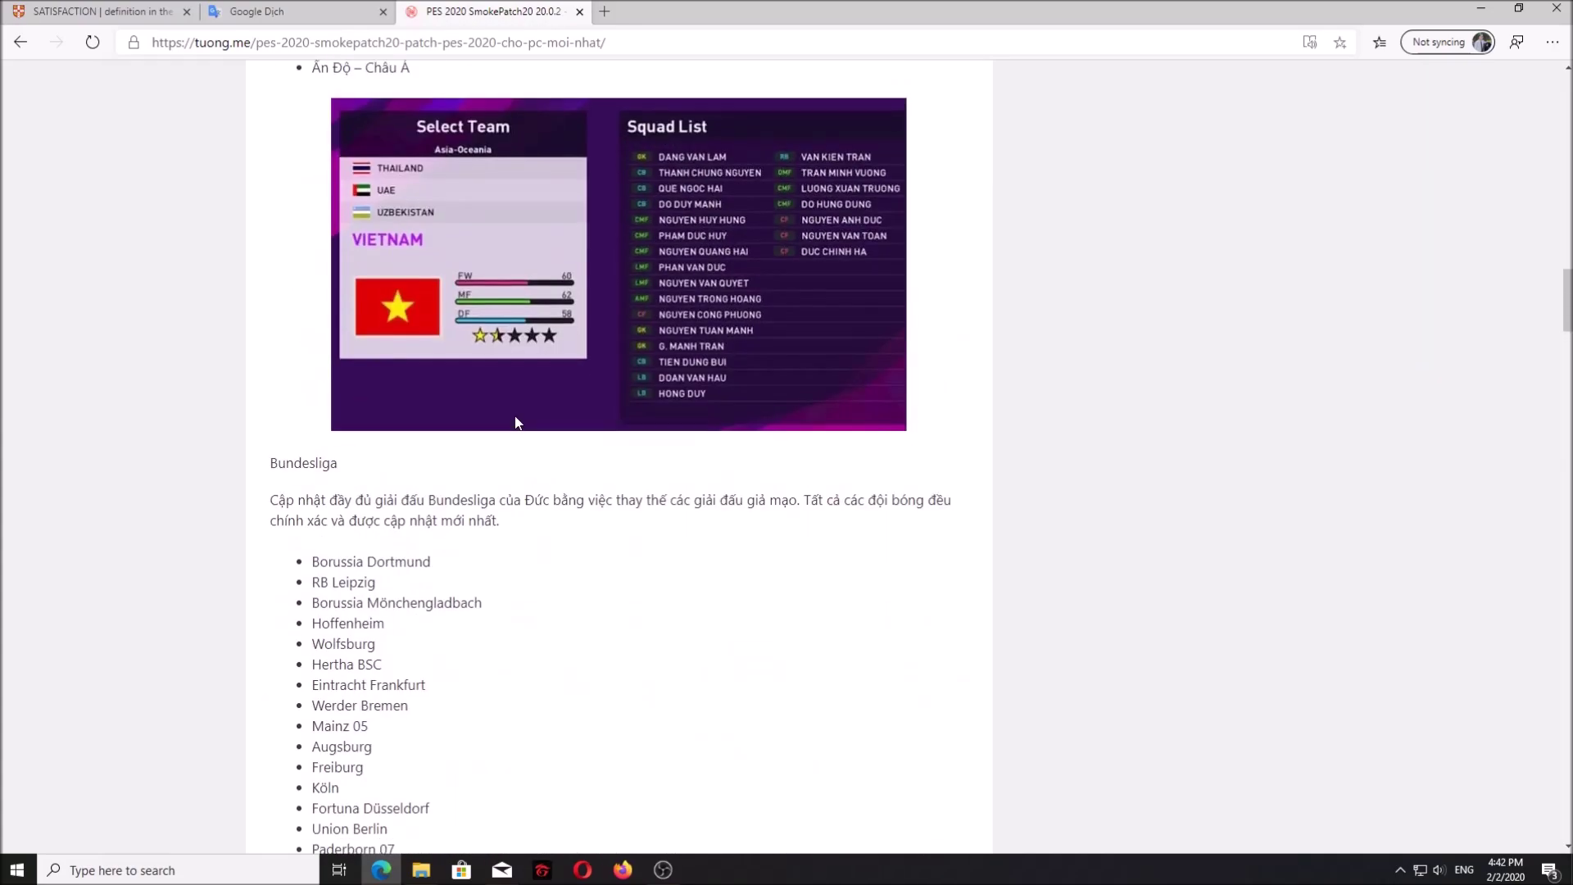
{"action": "scroll", "coordinate": [514, 415], "scroll_direction": "down", "scroll_amount": 20}
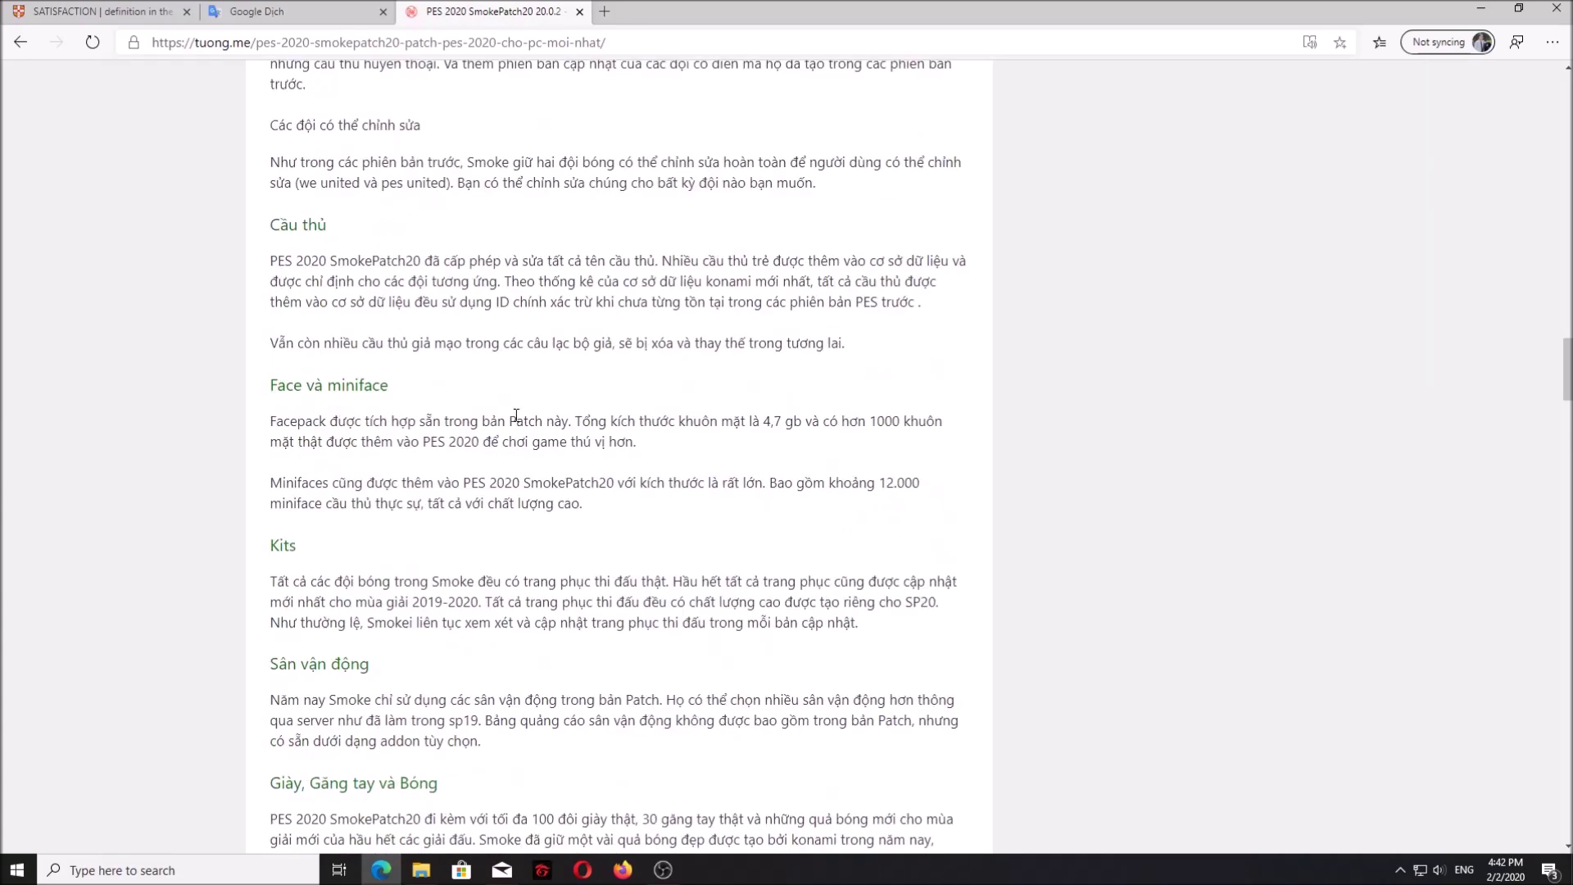
{"action": "scroll", "coordinate": [516, 416], "scroll_direction": "down", "scroll_amount": 10}
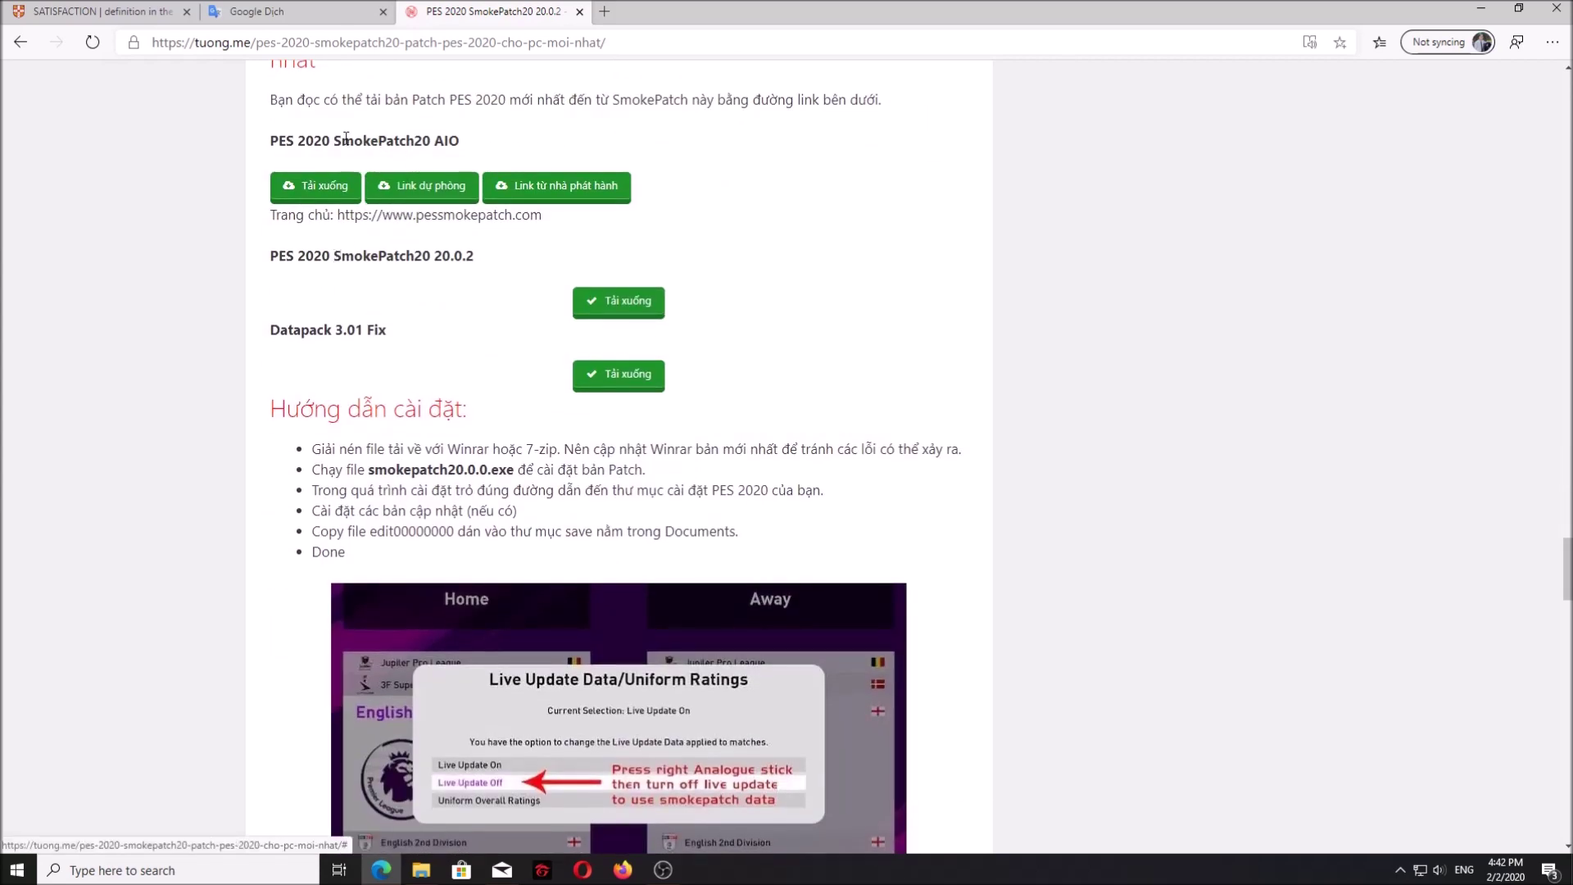
{"action": "left_click_drag", "start_coordinate": [335, 145], "coordinate": [434, 143]}
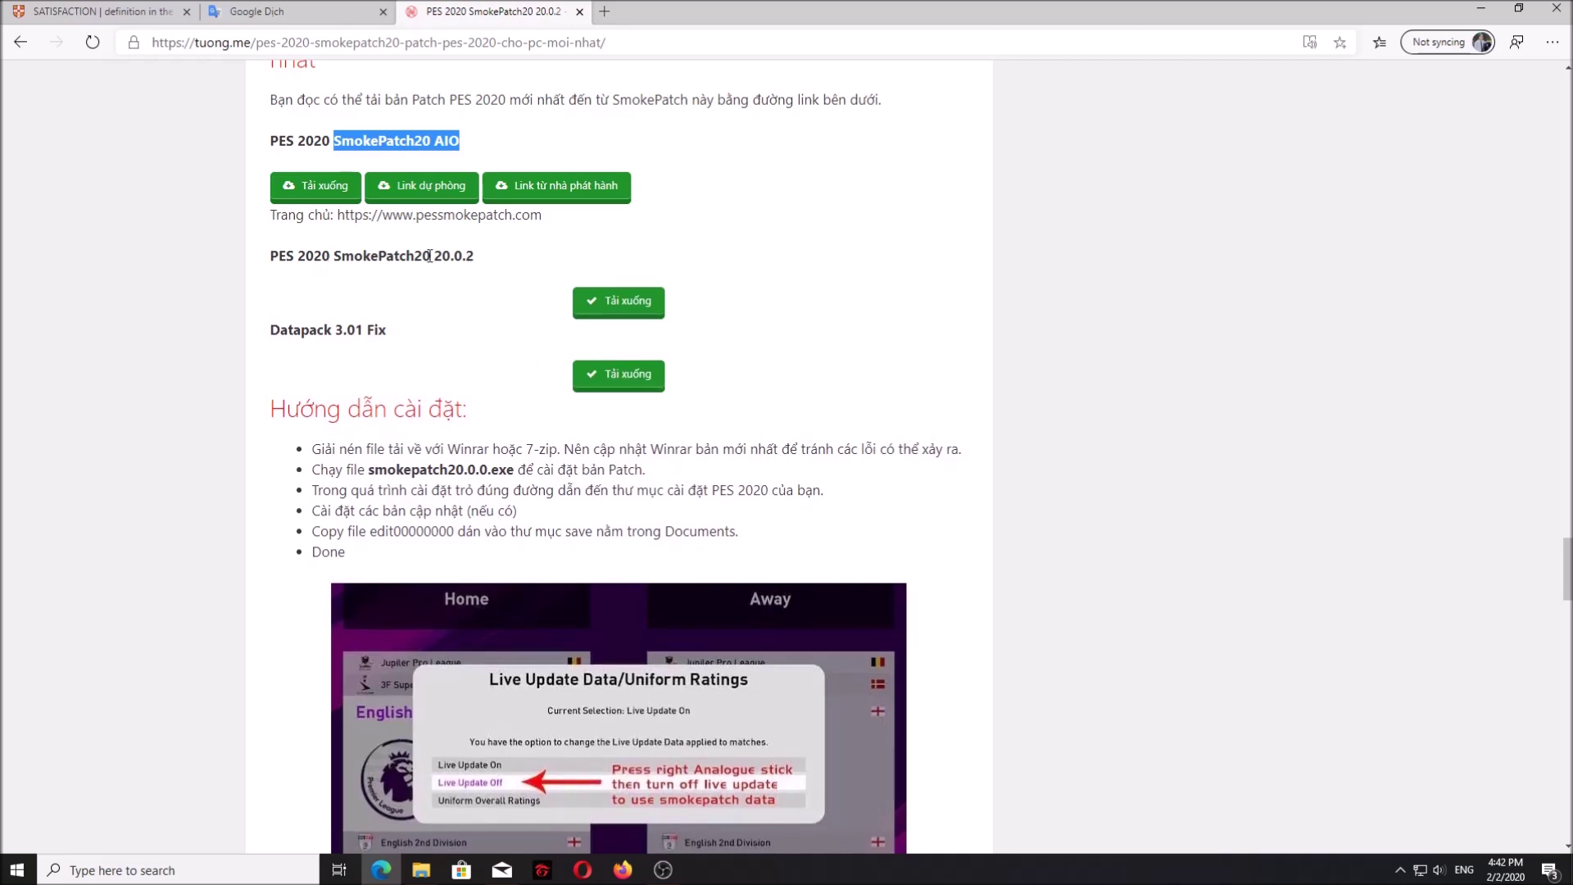
{"action": "left_click_drag", "start_coordinate": [430, 257], "coordinate": [457, 259]}
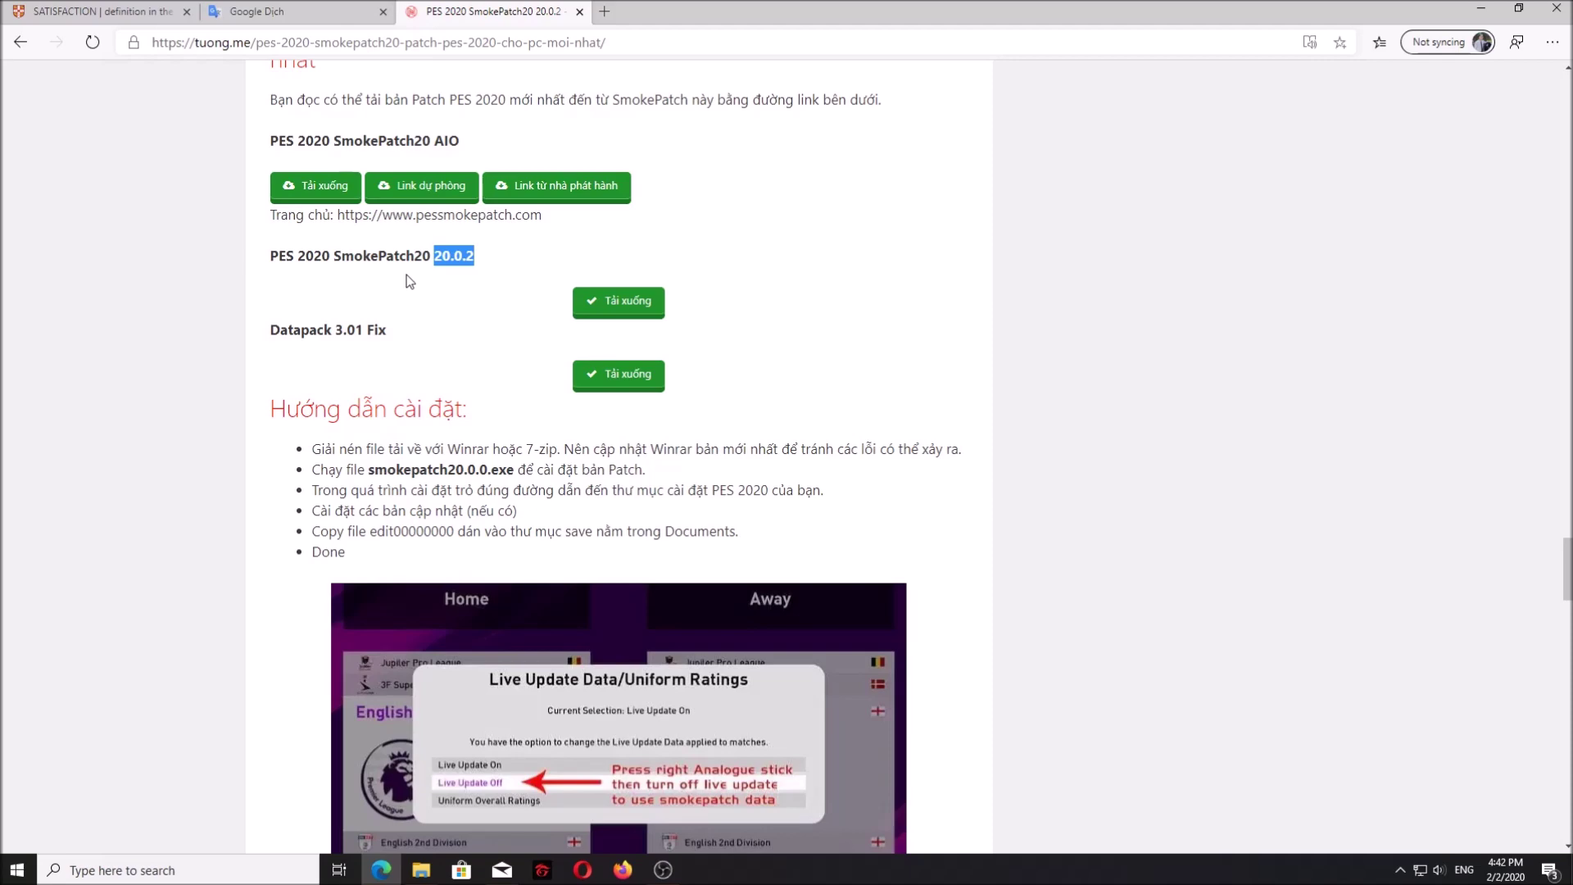
{"action": "double_click", "coordinate": [763, 3]}
{"action": "double_click", "coordinate": [744, 9]}
{"action": "double_click", "coordinate": [744, 1]}
{"action": "double_click", "coordinate": [739, 120]}
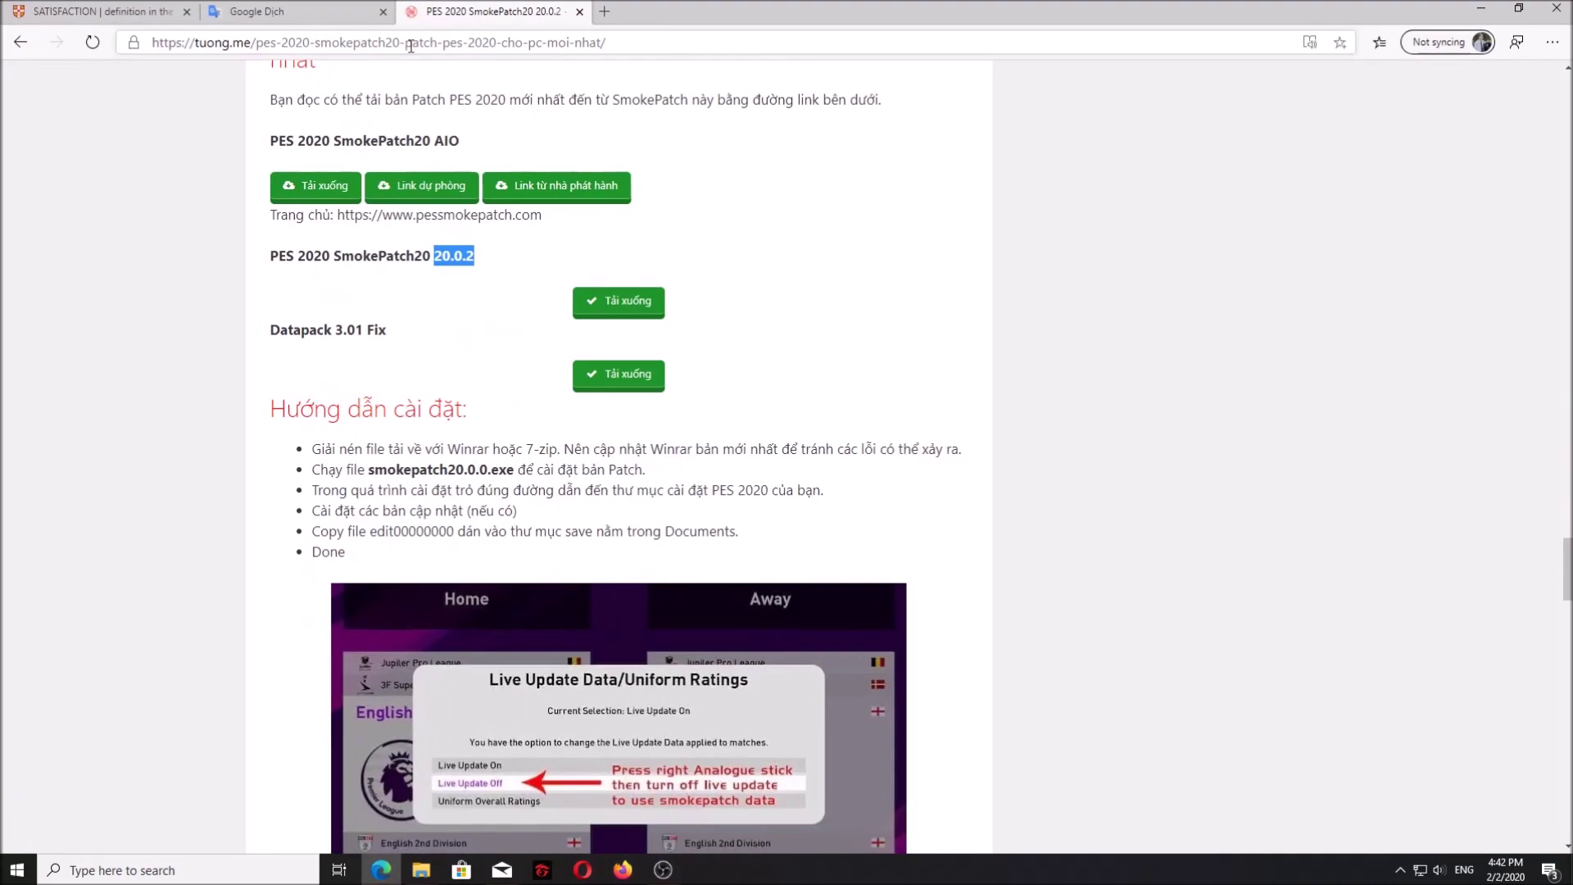
{"action": "double_click", "coordinate": [744, 3]}
{"action": "double_click", "coordinate": [739, 119]}
Step: Switch to the PES 20 folder in File Explorer and launch smokepatch20.0.0.exe from its smokepatch20.0.0 subfolder
{"action": "left_click", "coordinate": [1481, 9]}
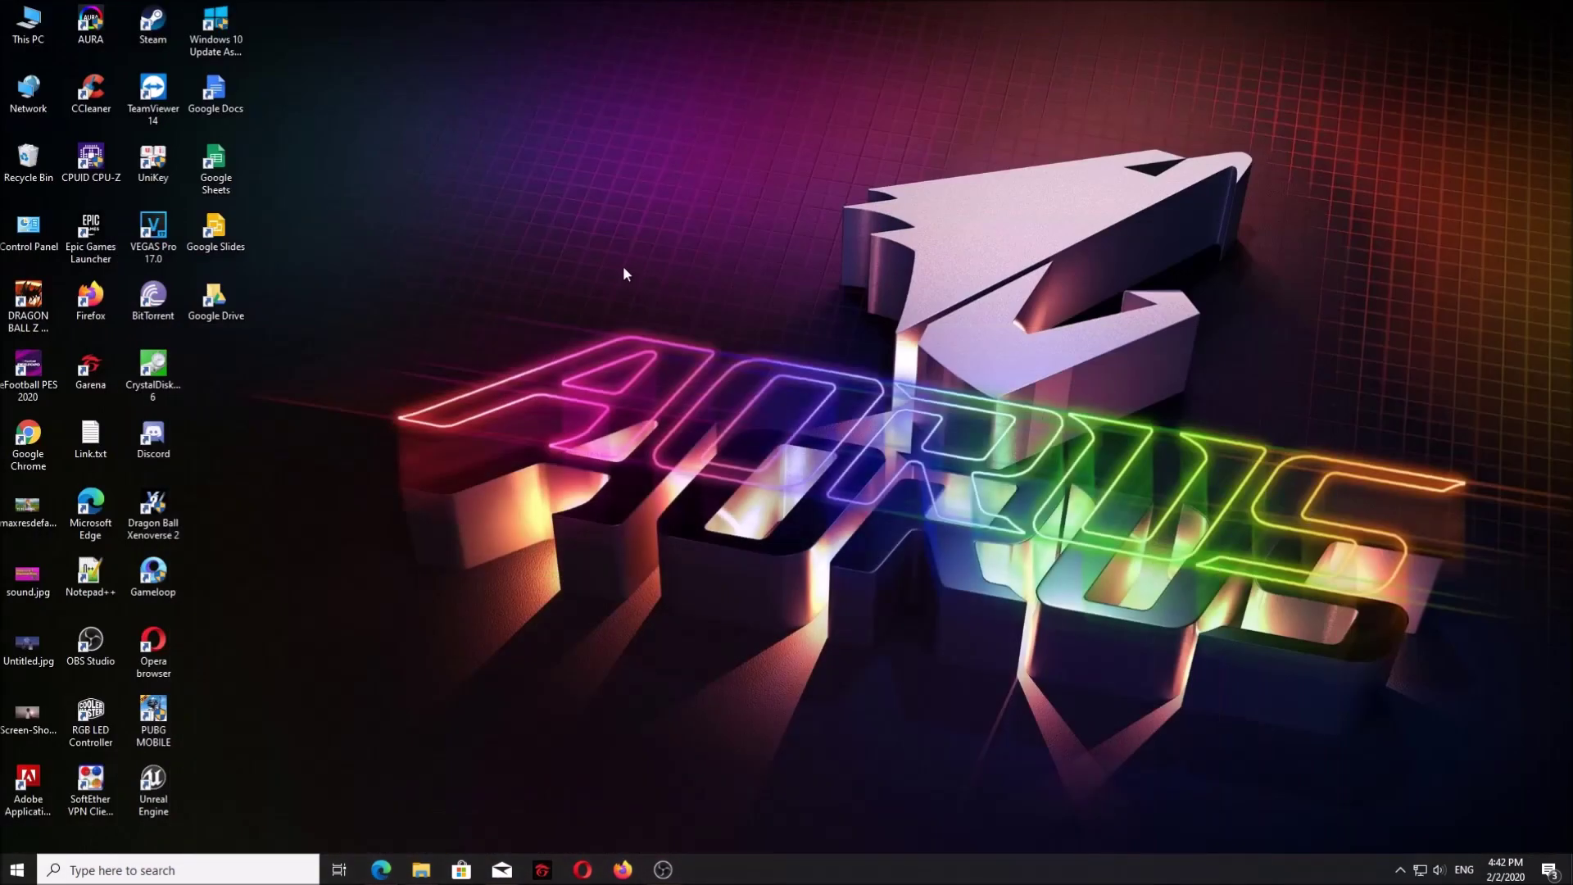
{"action": "mouse_move", "coordinate": [421, 870]}
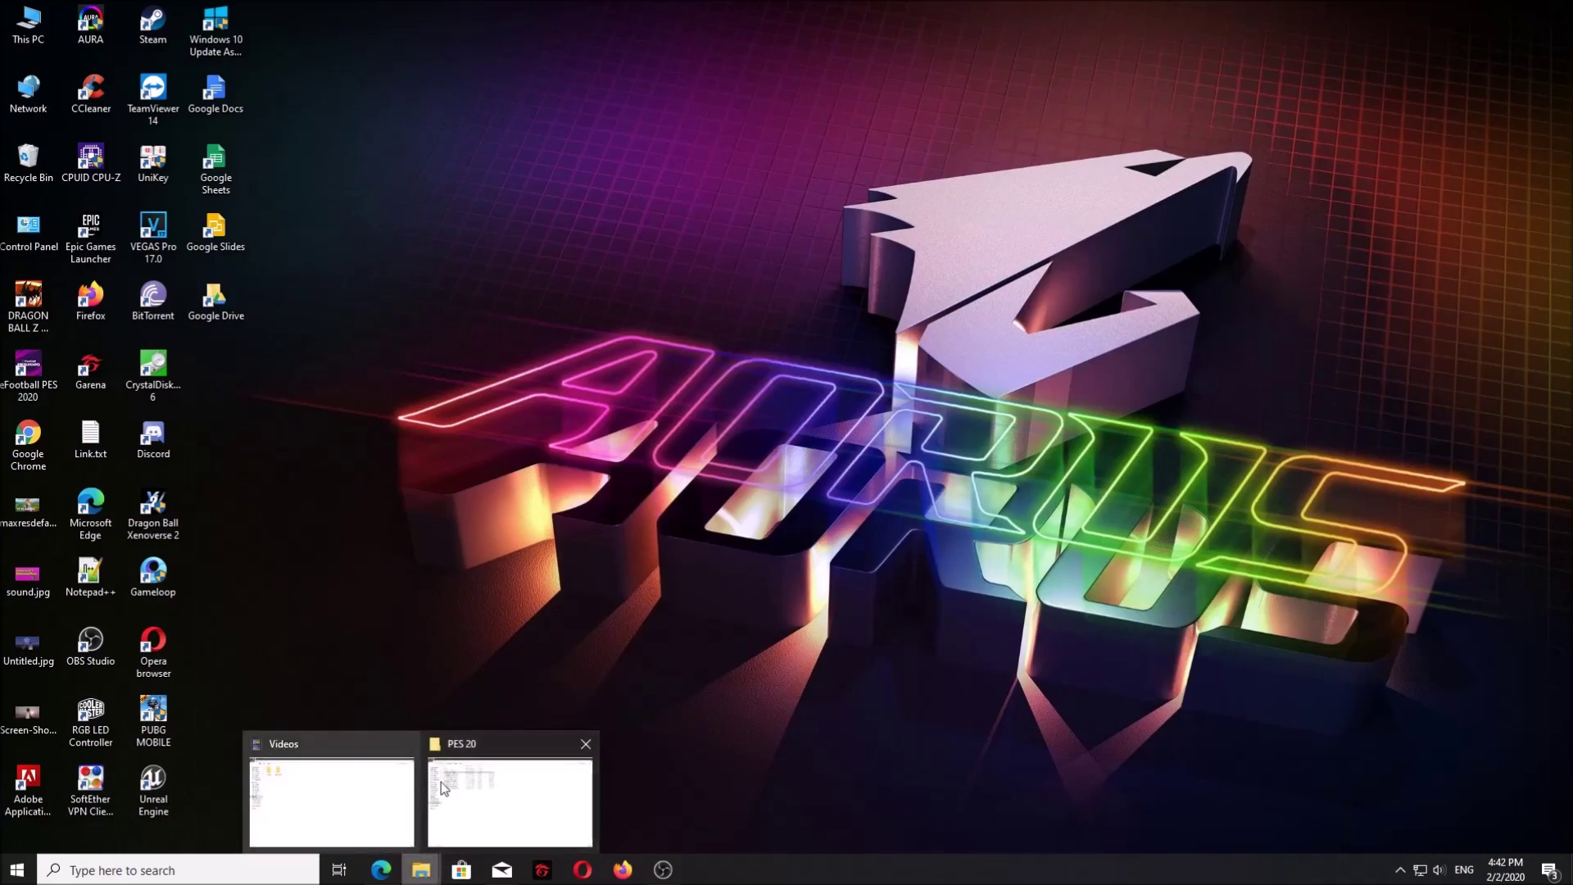
{"action": "left_click", "coordinate": [502, 786]}
{"action": "double_click", "coordinate": [692, 7]}
{"action": "double_click", "coordinate": [902, 32]}
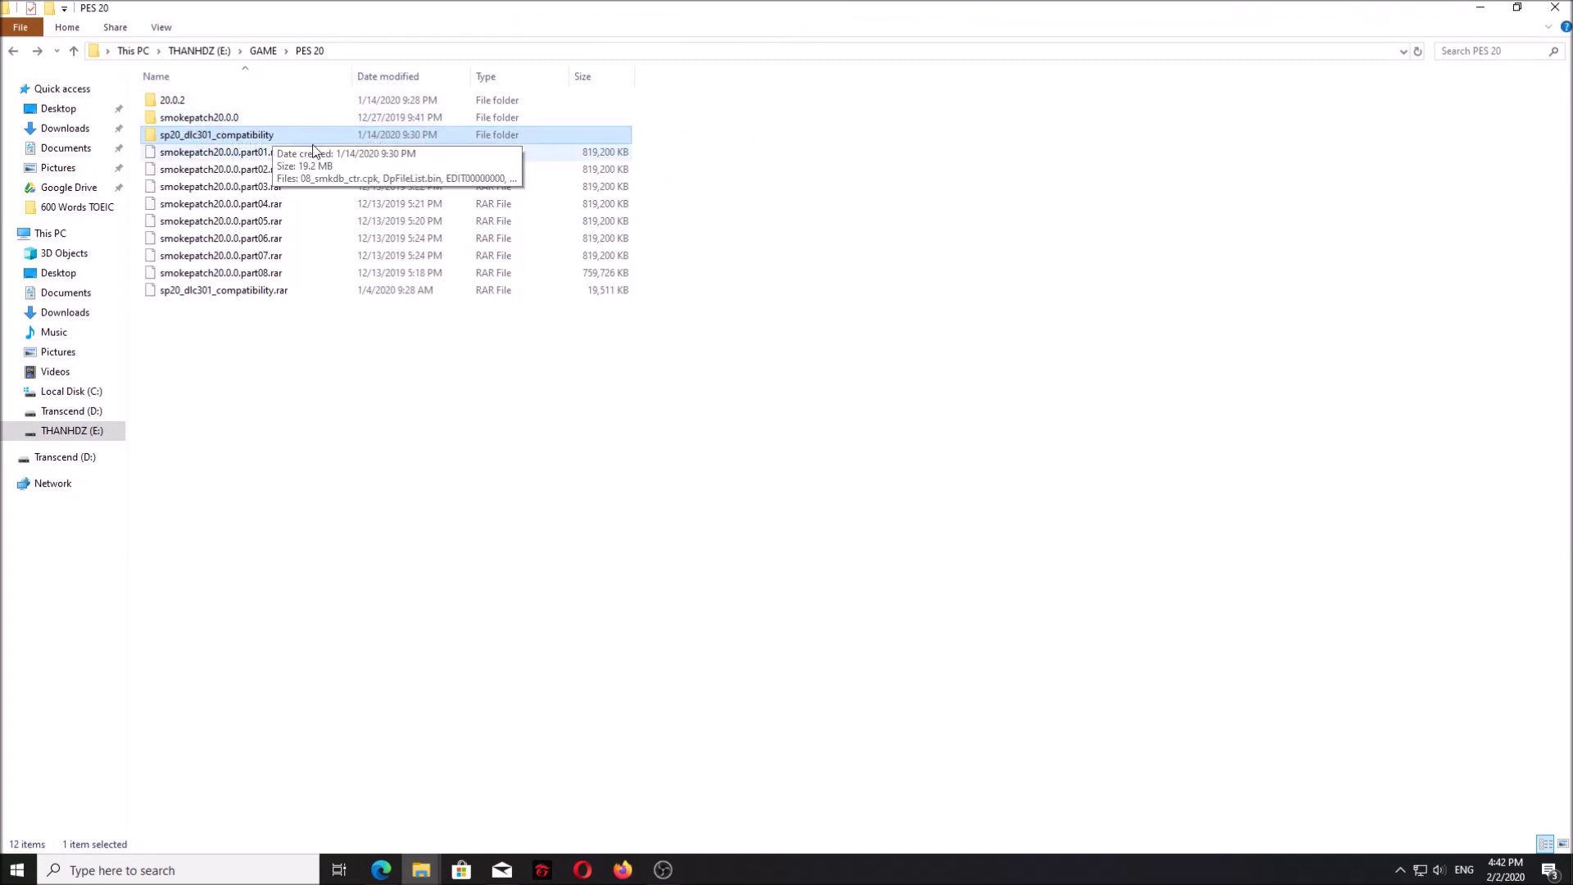
{"action": "double_click", "coordinate": [203, 118]}
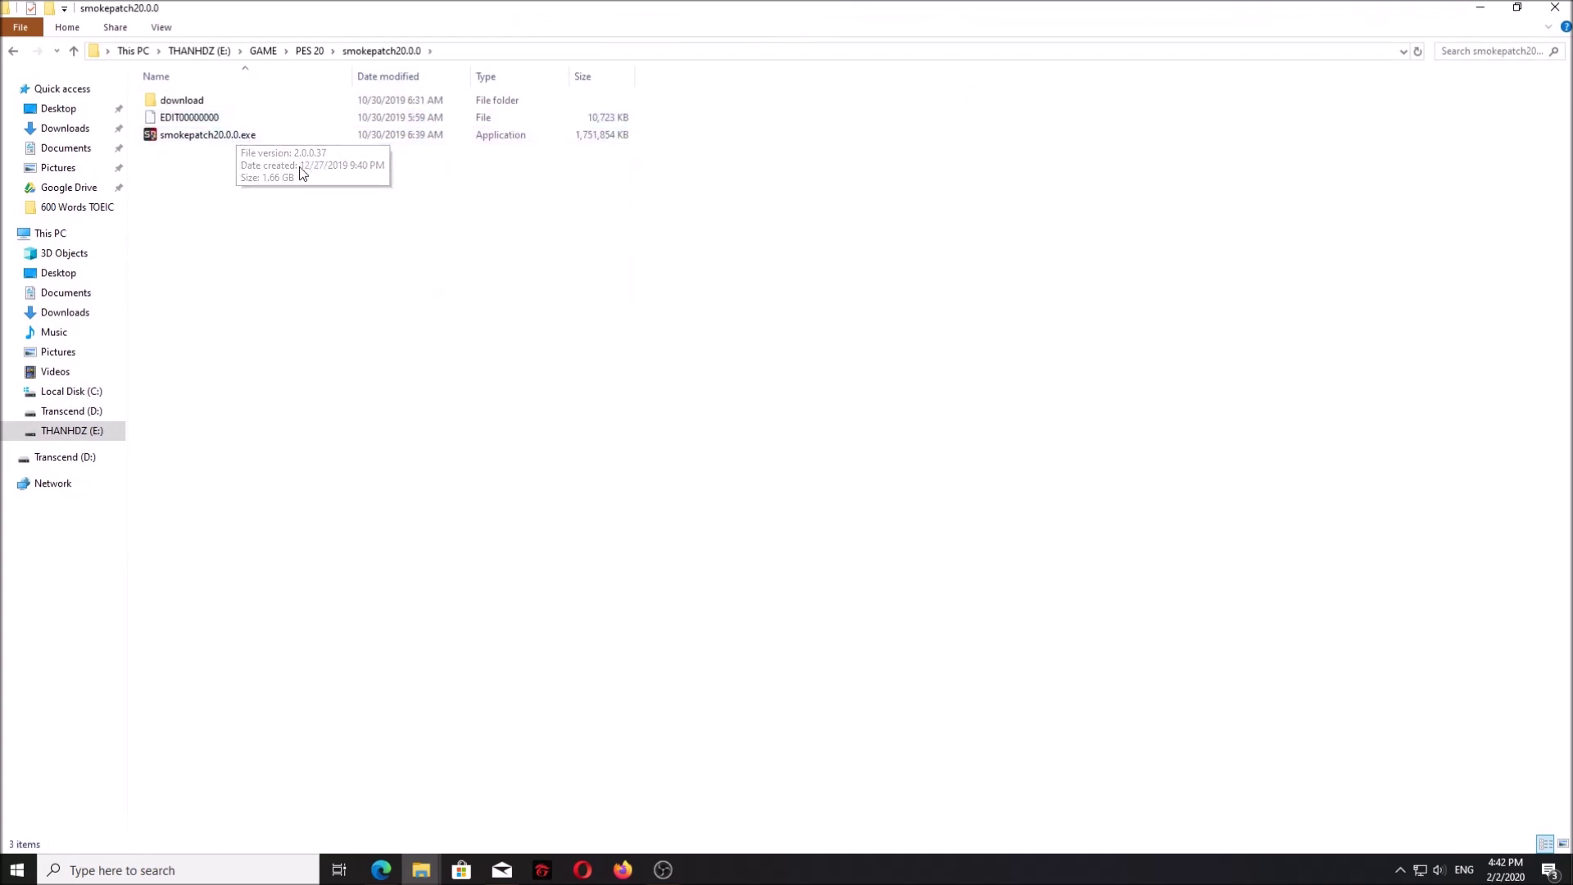
{"action": "right_click", "coordinate": [186, 142]}
{"action": "left_click", "coordinate": [215, 164]}
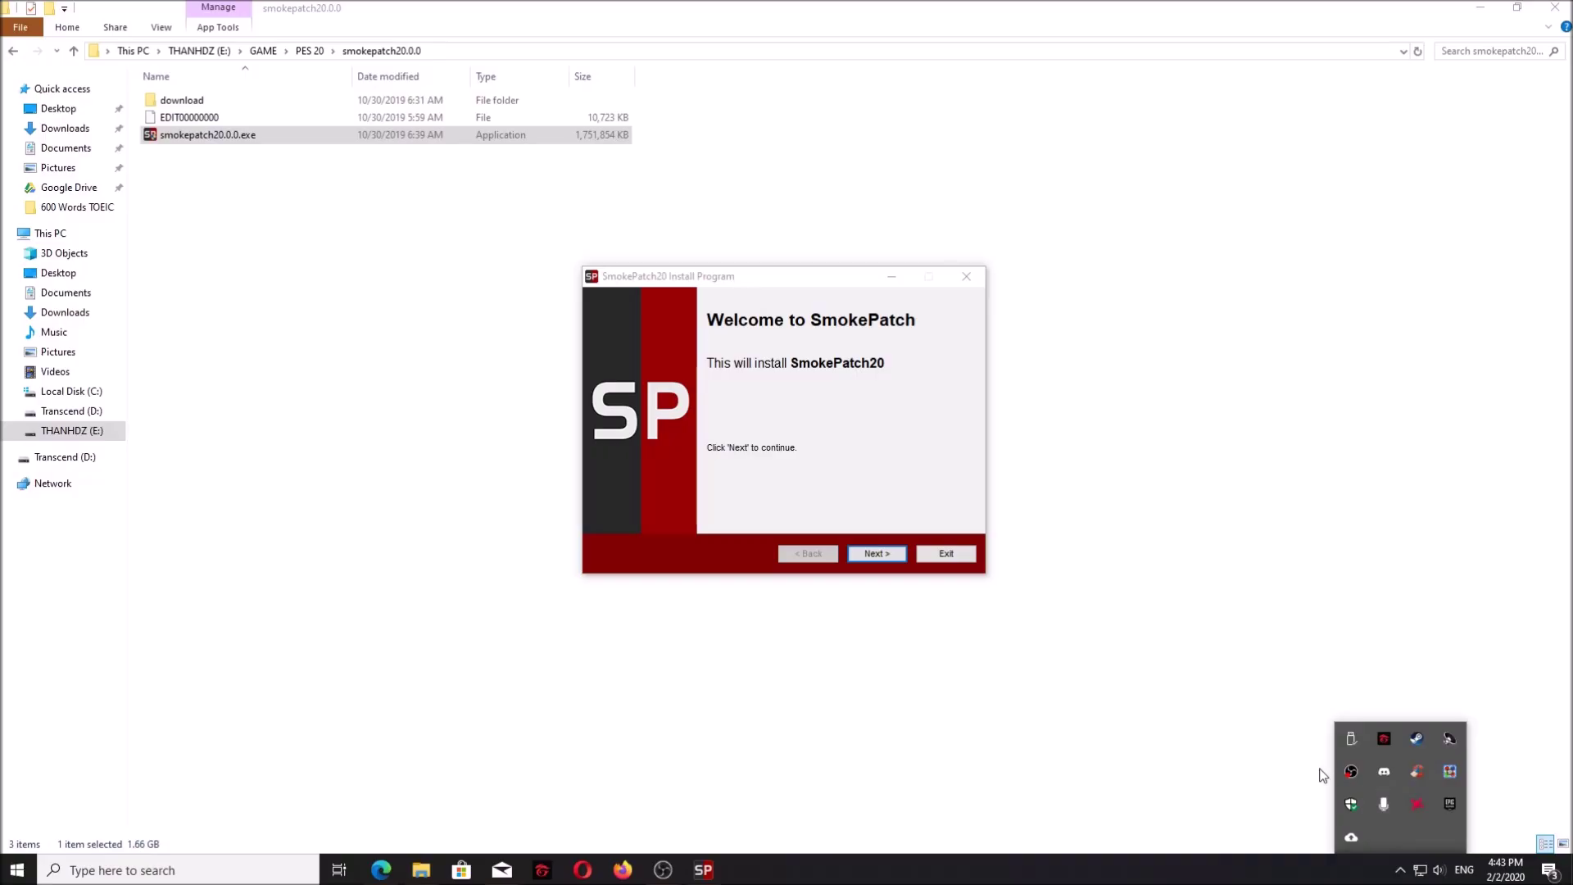
Step: Switch to Steam, browse to the local files of eFootball PES 2020, and show the folder's full path
{"action": "left_click", "coordinate": [1419, 740]}
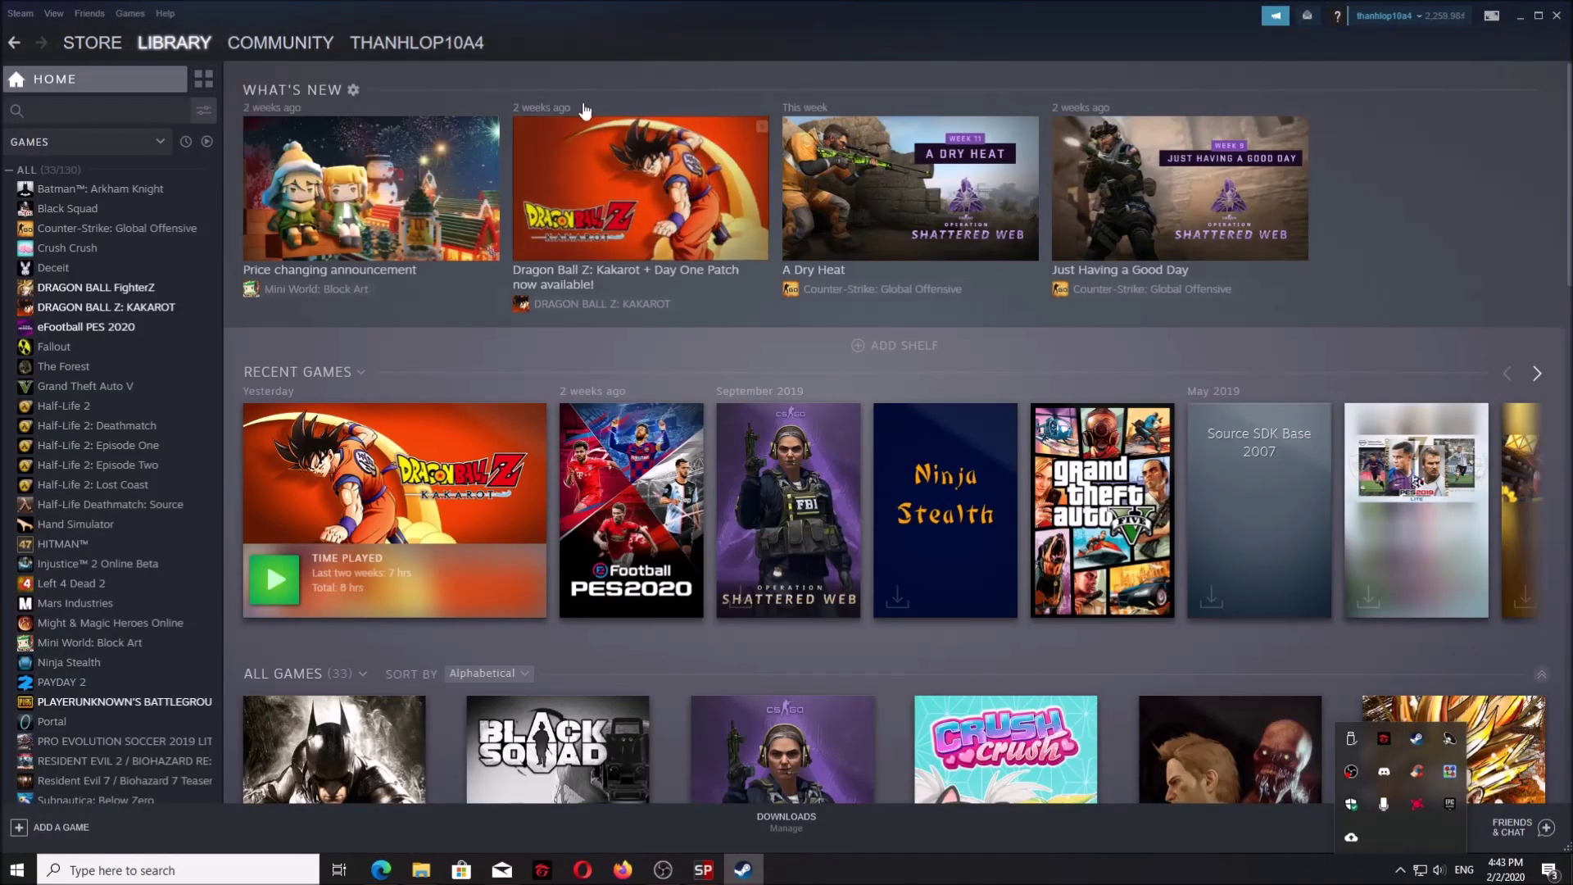
{"action": "right_click", "coordinate": [90, 328]}
{"action": "left_click", "coordinate": [115, 428]}
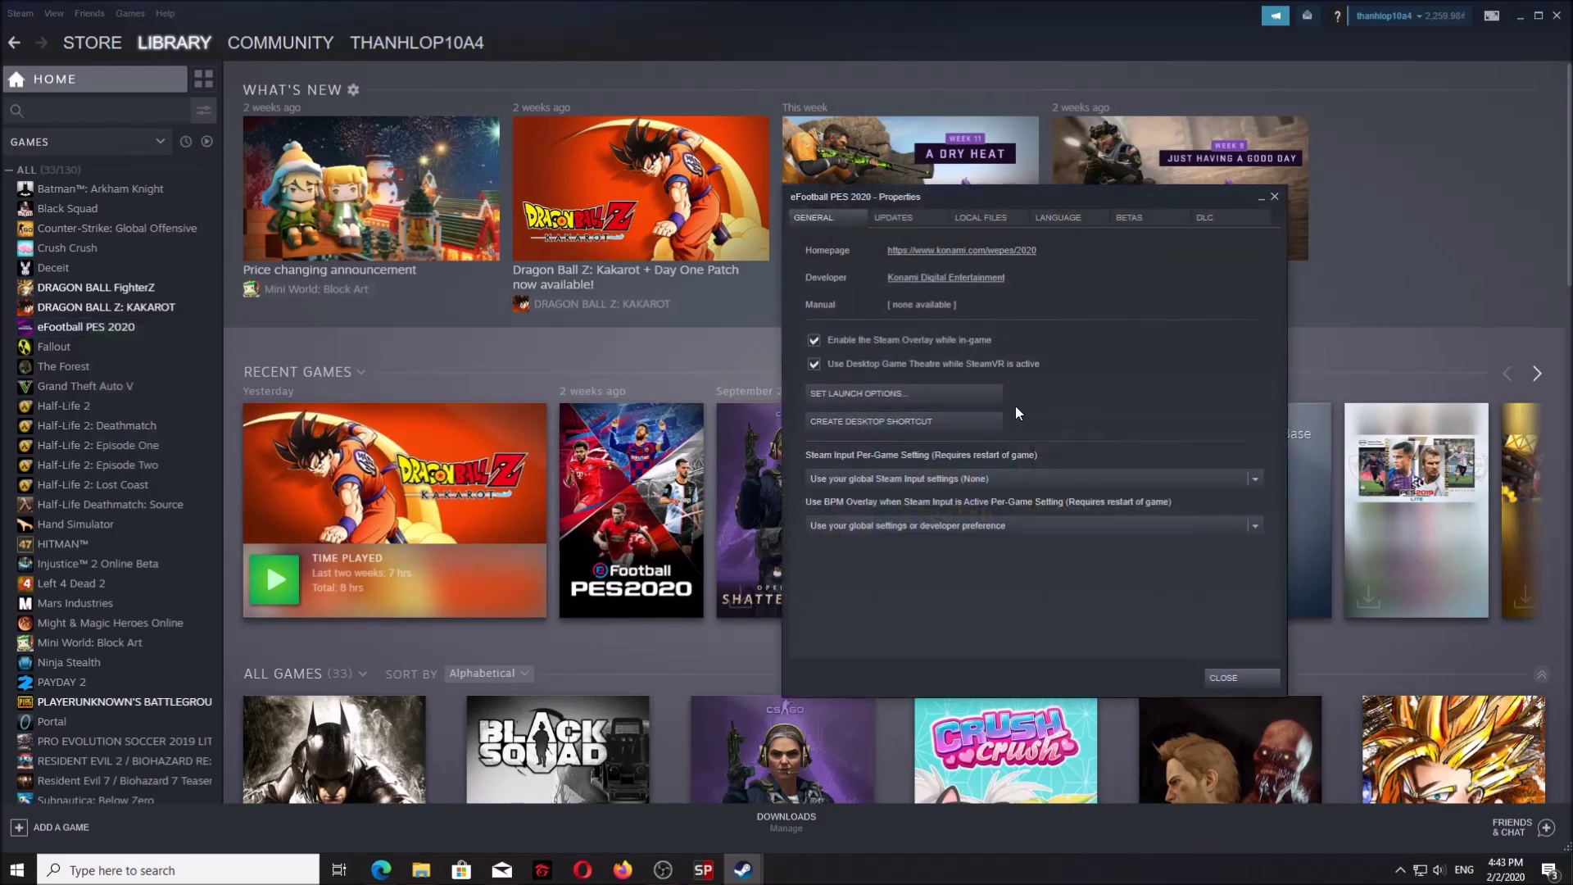
{"action": "left_click", "coordinate": [981, 218]}
{"action": "left_click", "coordinate": [897, 284]}
{"action": "left_click", "coordinate": [721, 79]}
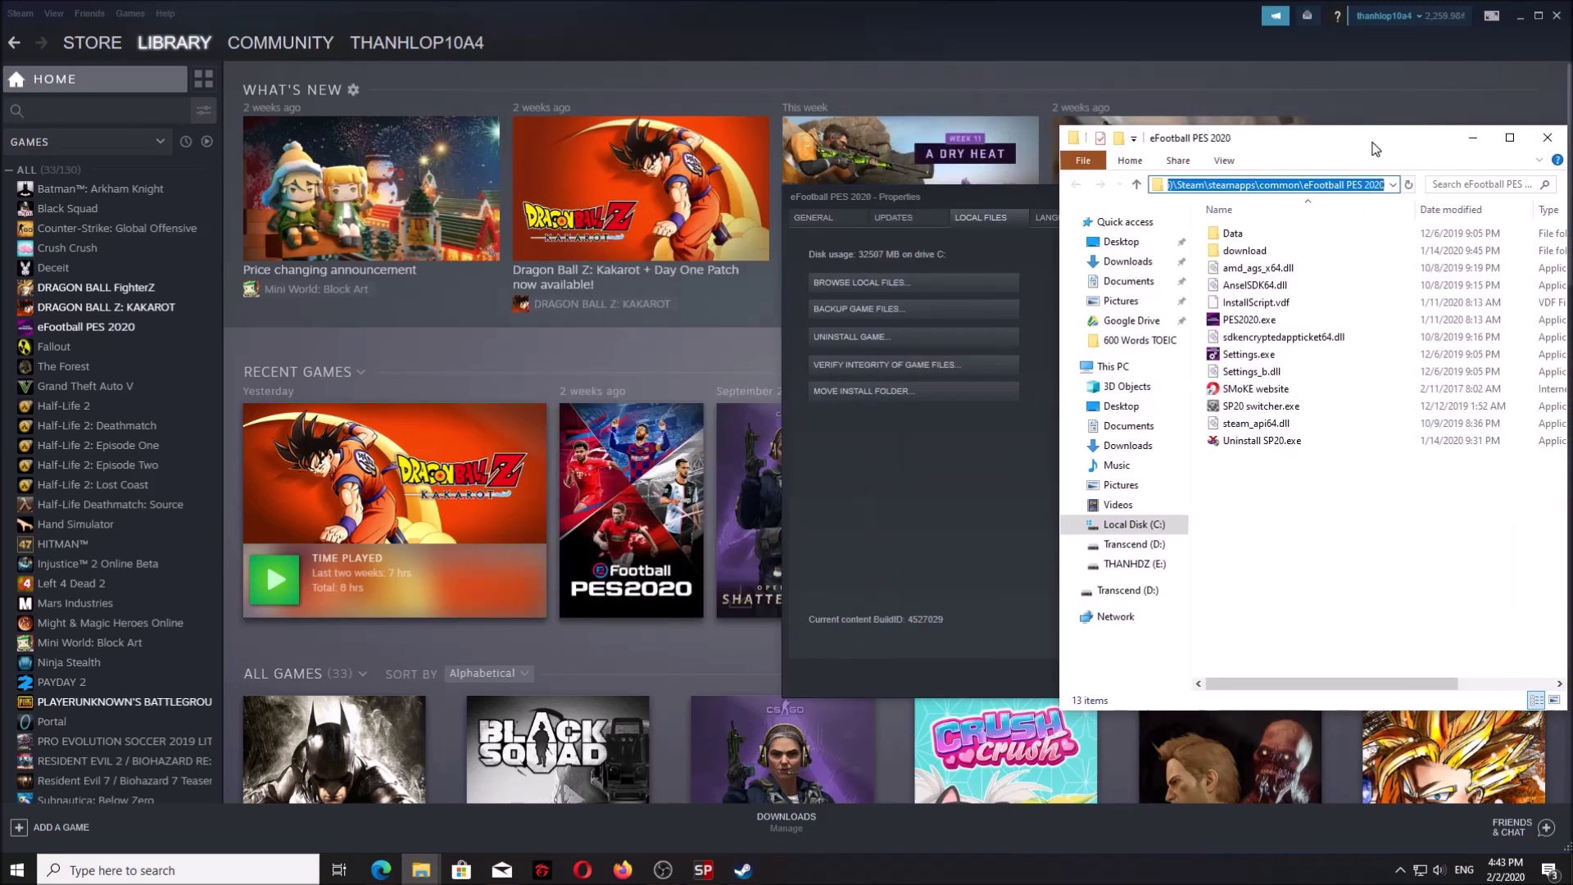
{"action": "left_click_drag", "start_coordinate": [770, 33], "coordinate": [1378, 139]}
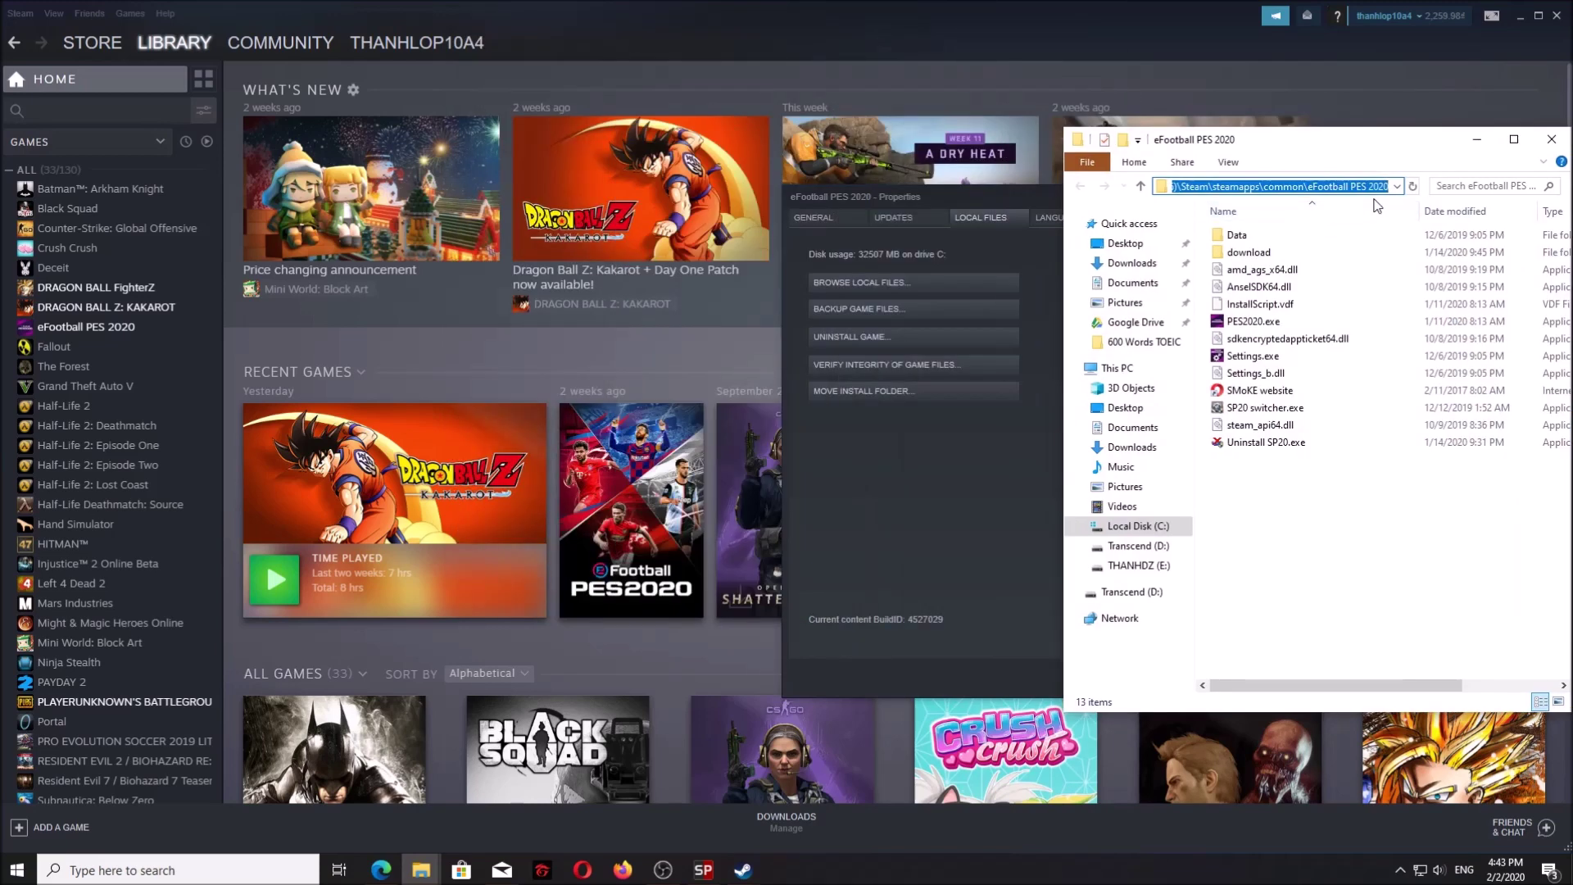
Step: Return to the SmokePatch20 installer and advance past the welcome and features pages to the installation directory
{"action": "left_click", "coordinate": [703, 869]}
{"action": "left_click", "coordinate": [885, 555]}
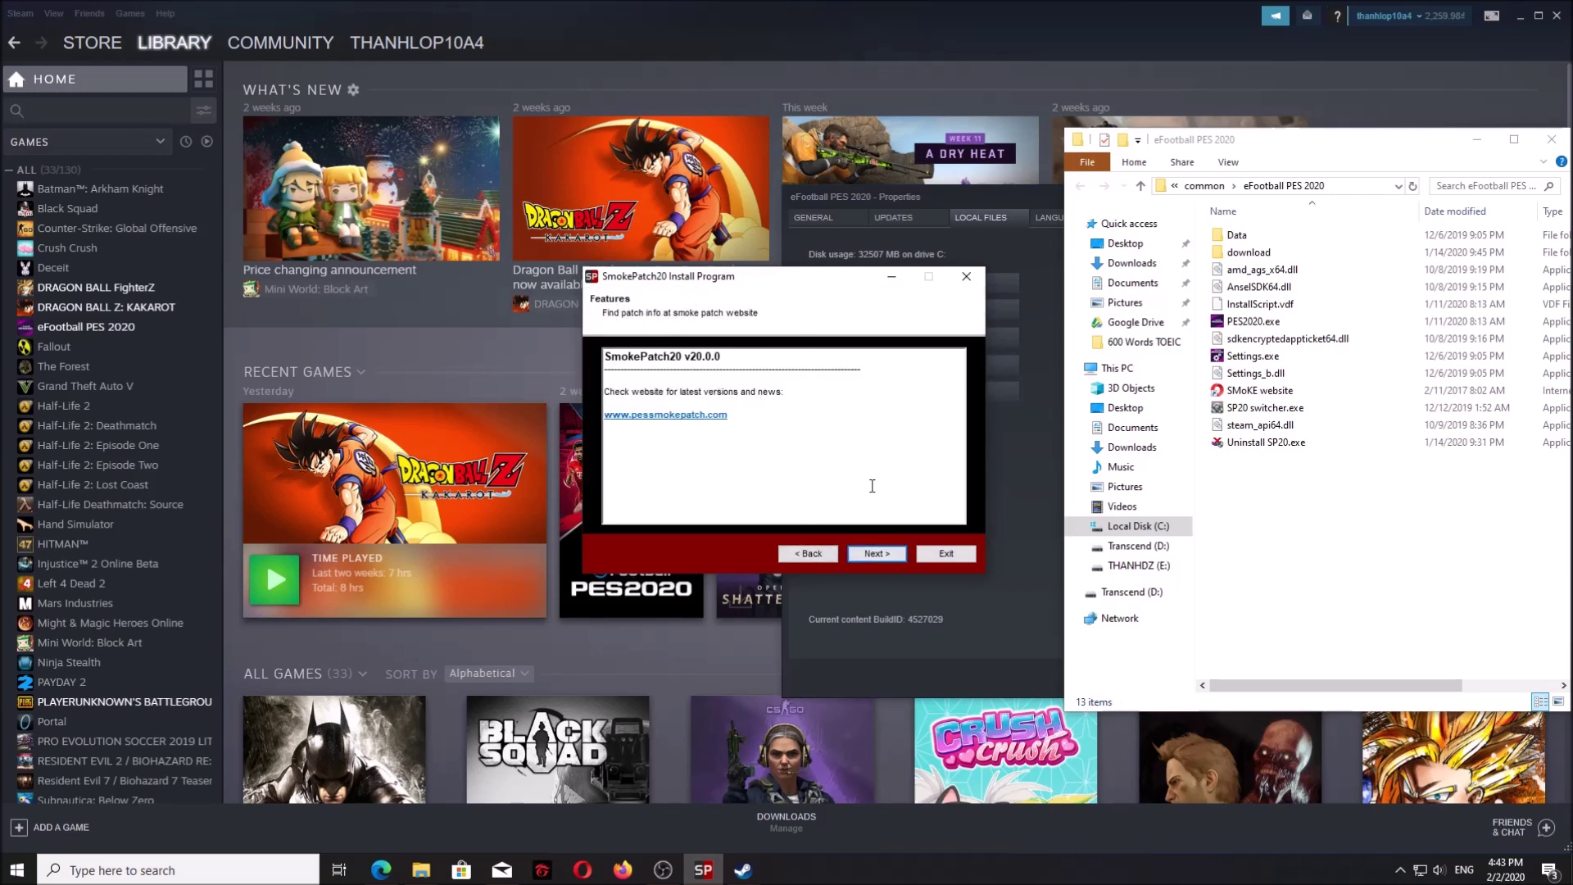
{"action": "left_click", "coordinate": [876, 553]}
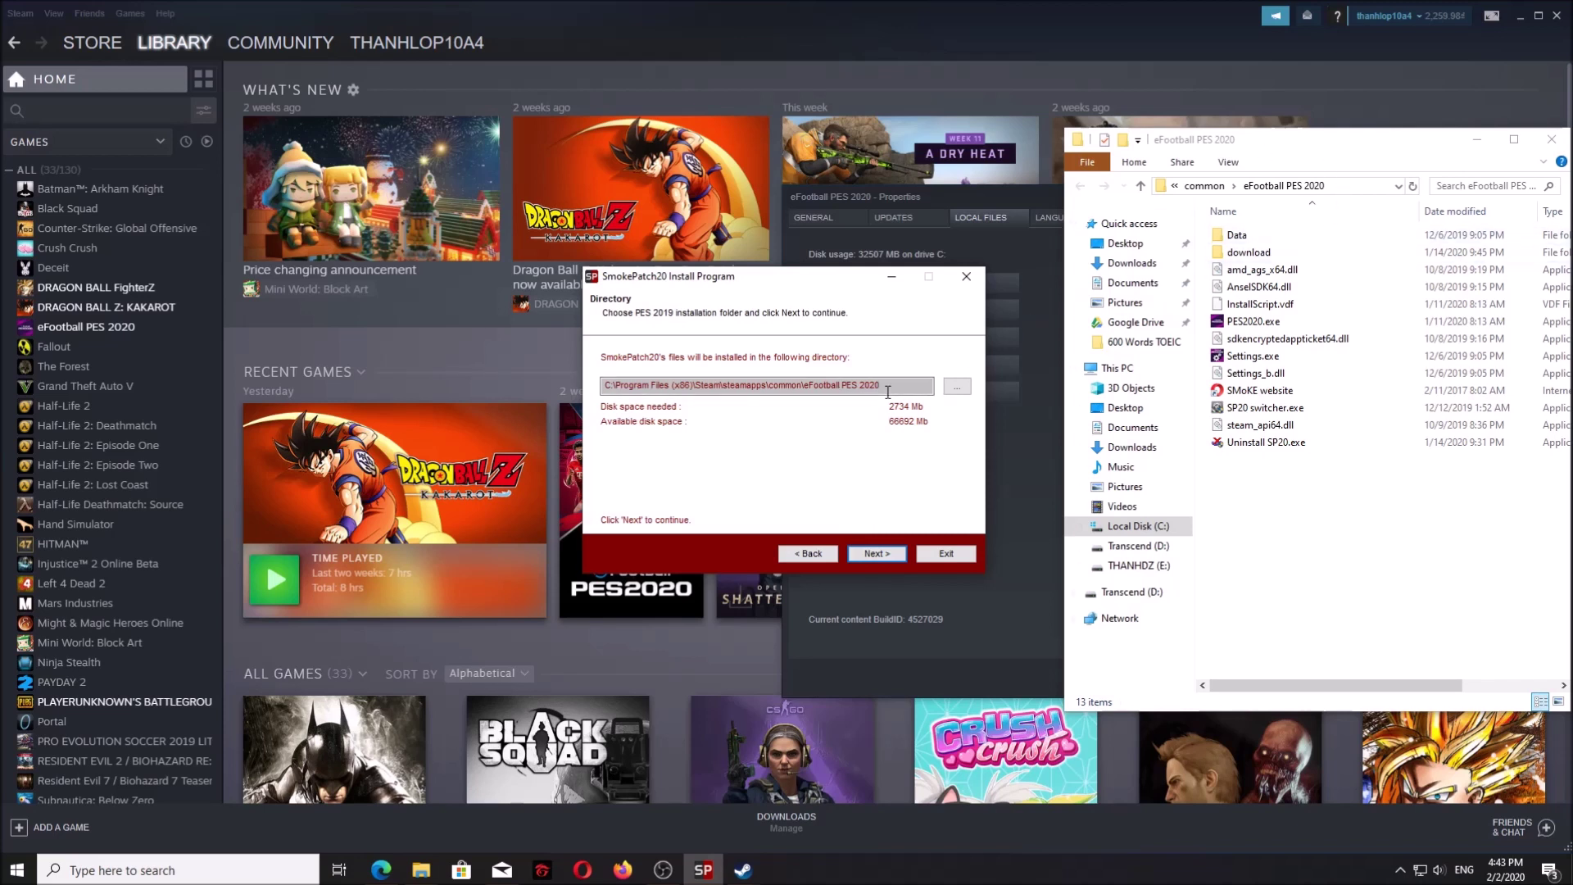
Step: Compare the installer's target directory with the full path of the eFootball PES 2020 game folder
{"action": "left_click", "coordinate": [1347, 195]}
{"action": "left_click", "coordinate": [1323, 189]}
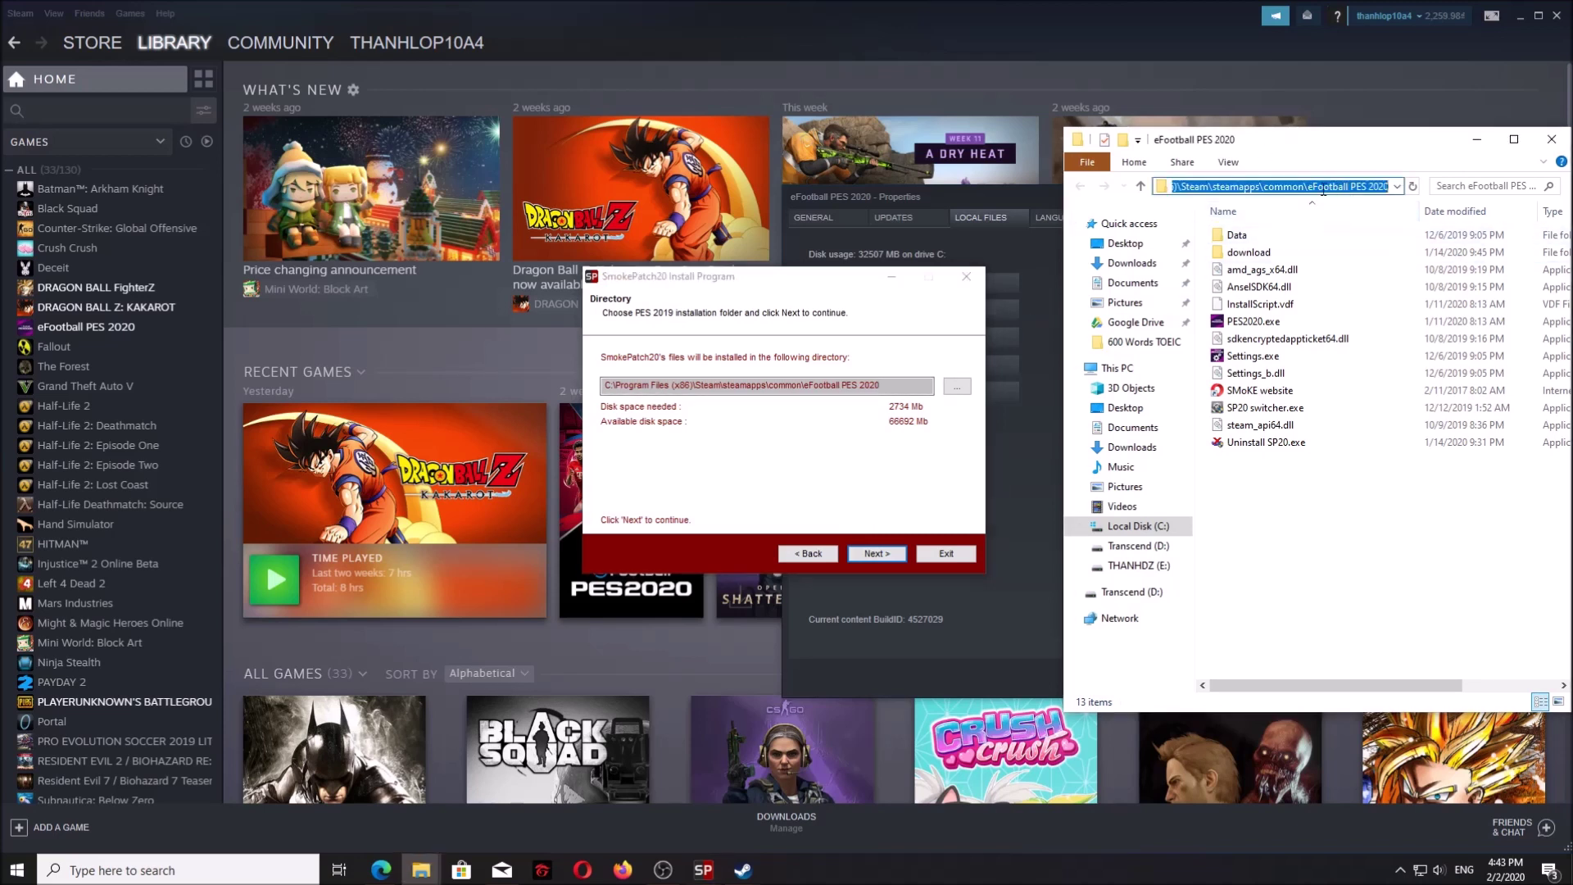
{"action": "left_click_drag", "start_coordinate": [1262, 147], "coordinate": [932, 118]}
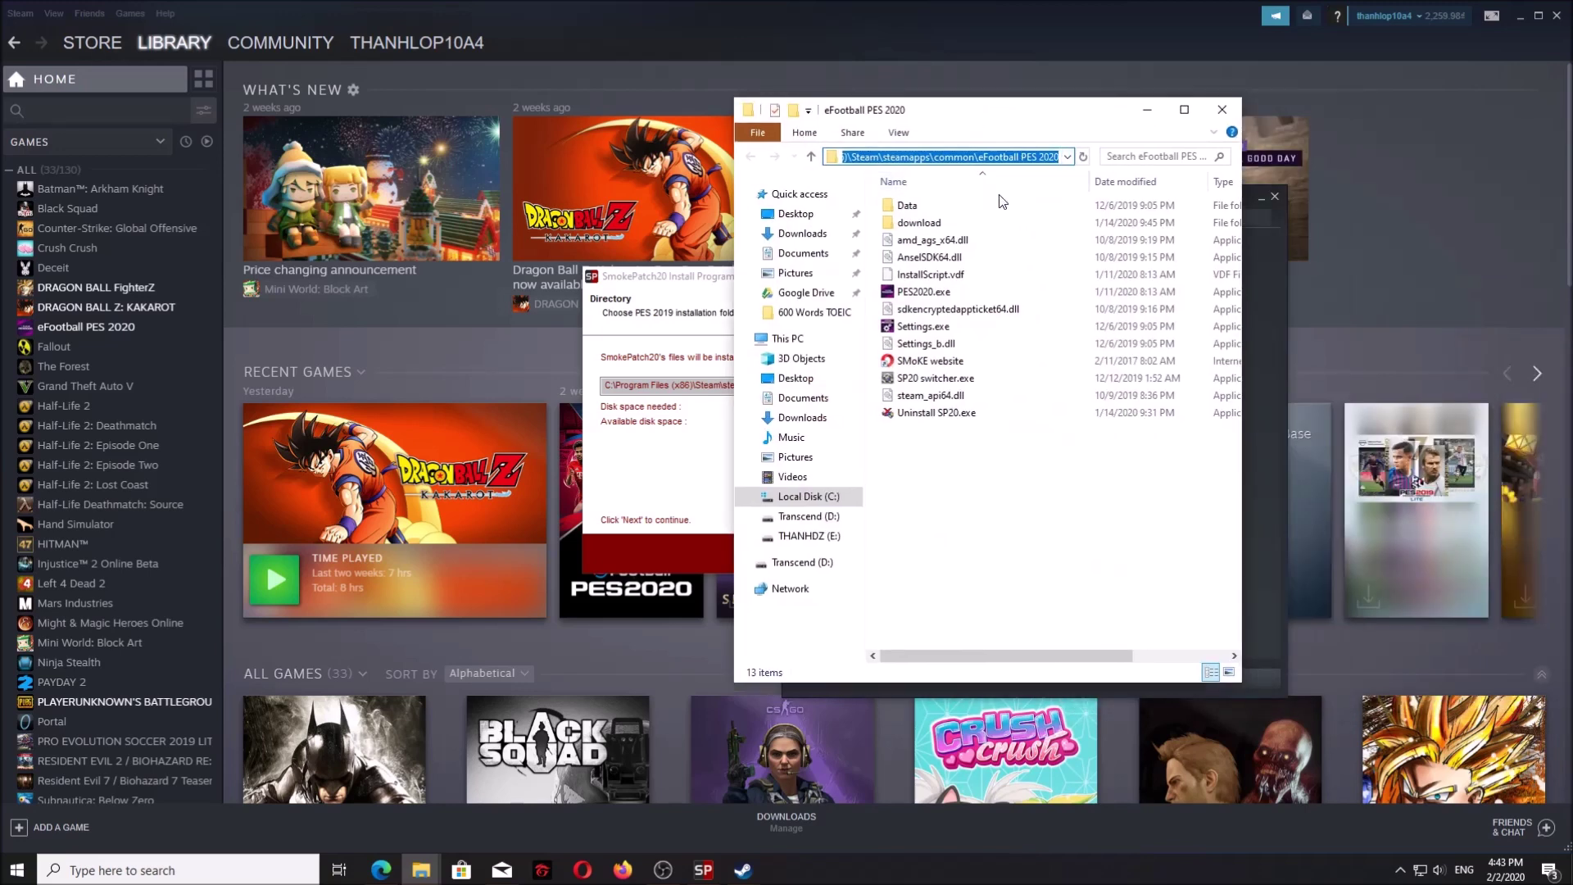
Step: Close the game's folder and properties windows, and minimize Steam and the SmokePatch20 installer
{"action": "left_click", "coordinate": [1221, 110]}
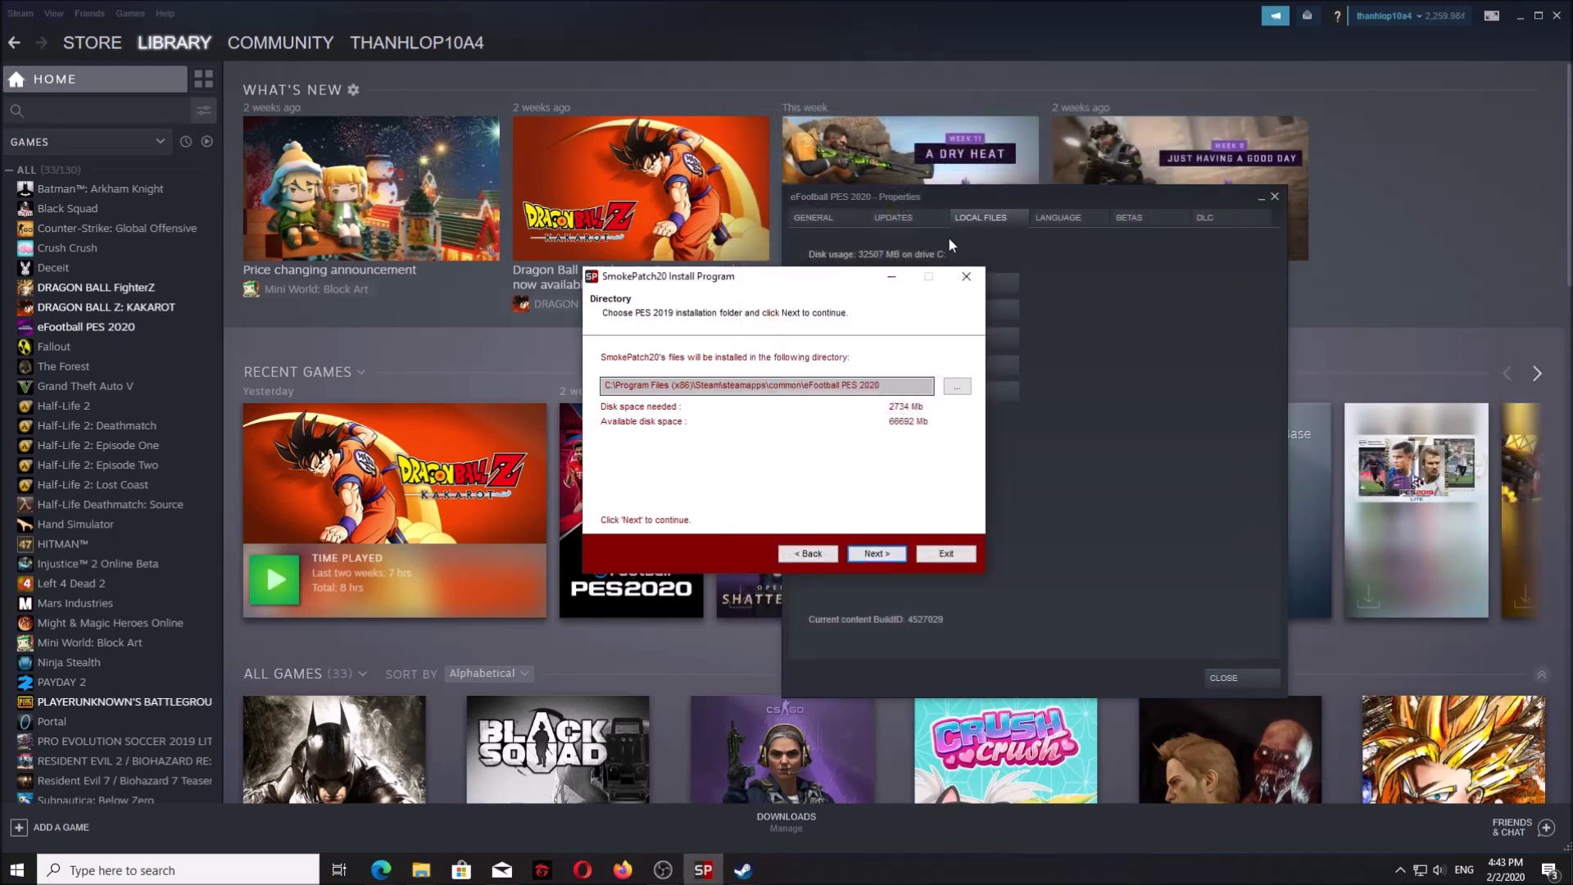
{"action": "left_click", "coordinate": [1517, 16]}
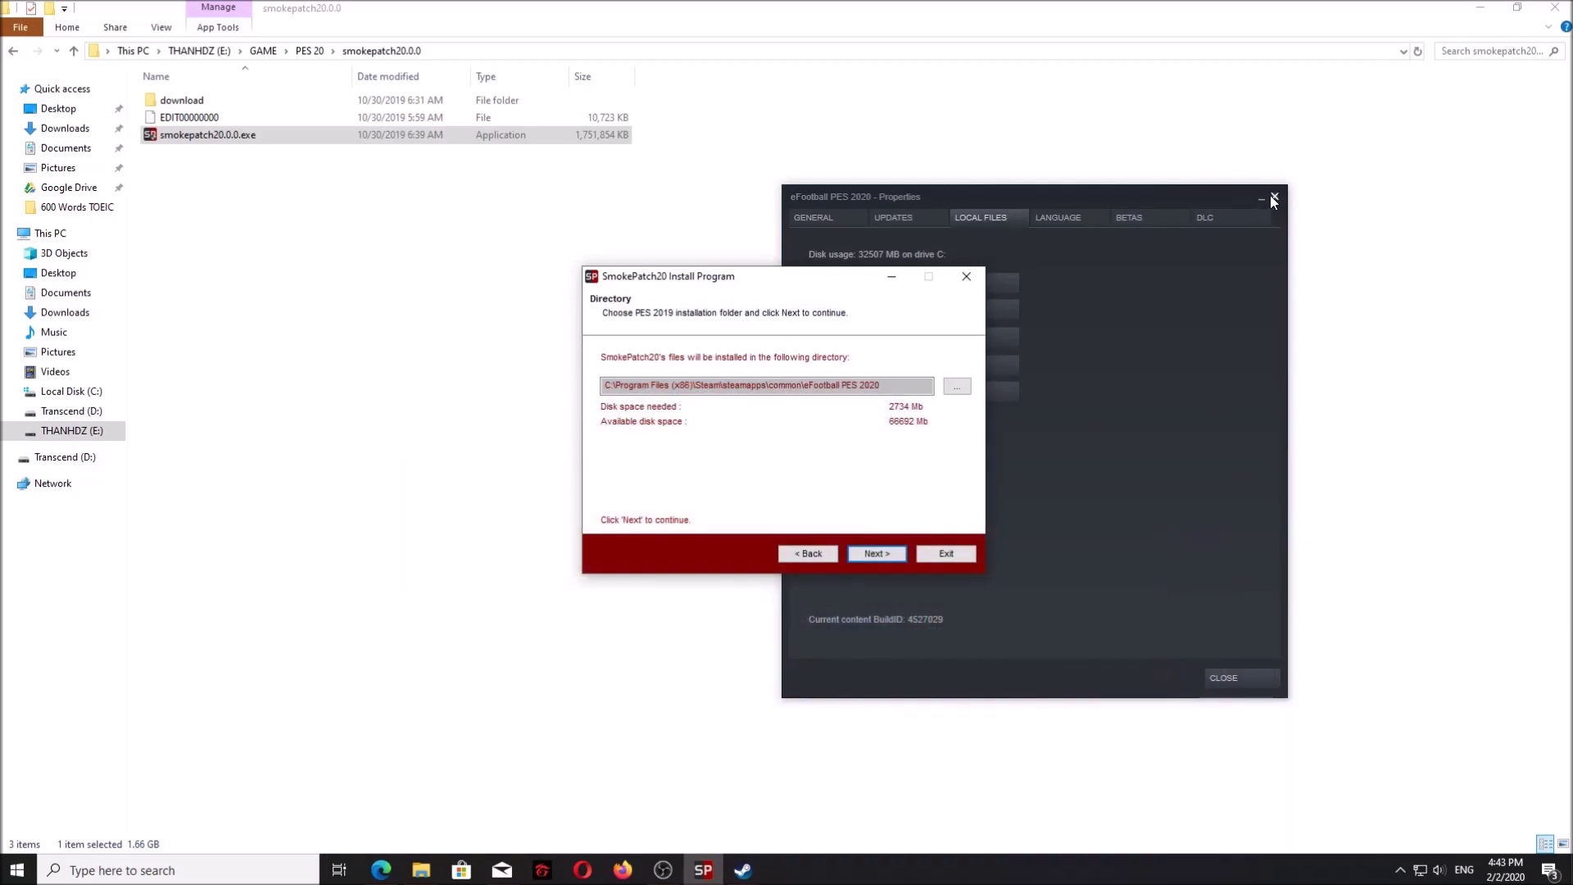
{"action": "left_click", "coordinate": [1273, 199]}
{"action": "left_click", "coordinate": [900, 278]}
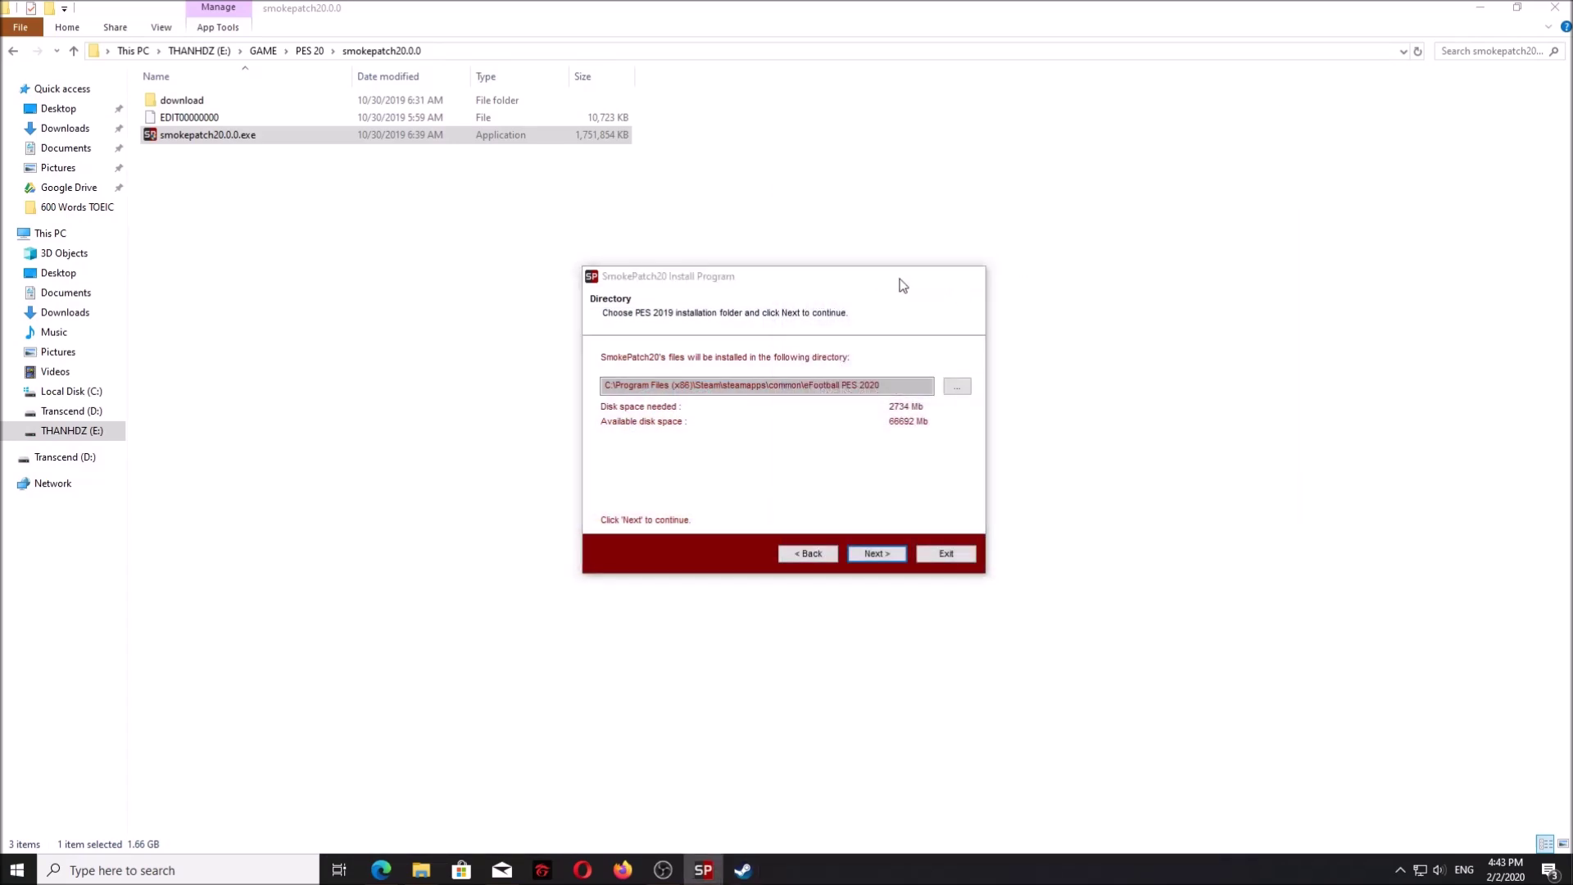
Step: Look inside the 20.0.2 folder and its SP2002 subfolder, and return to the PES 20 folder
{"action": "left_click", "coordinate": [12, 51]}
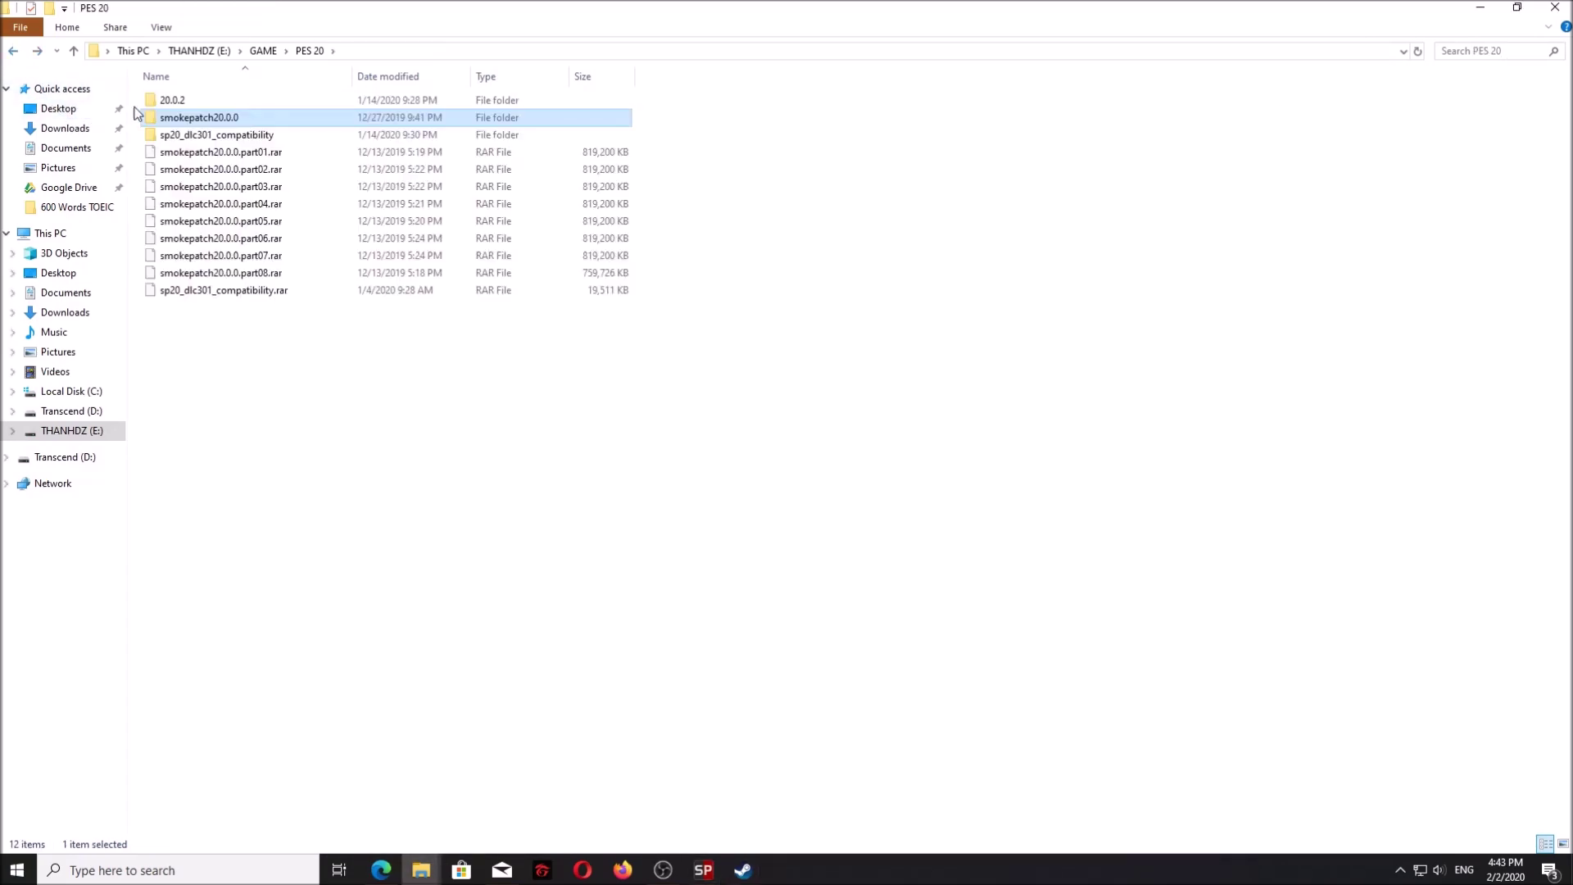
{"action": "left_click", "coordinate": [172, 100]}
{"action": "double_click", "coordinate": [181, 99]}
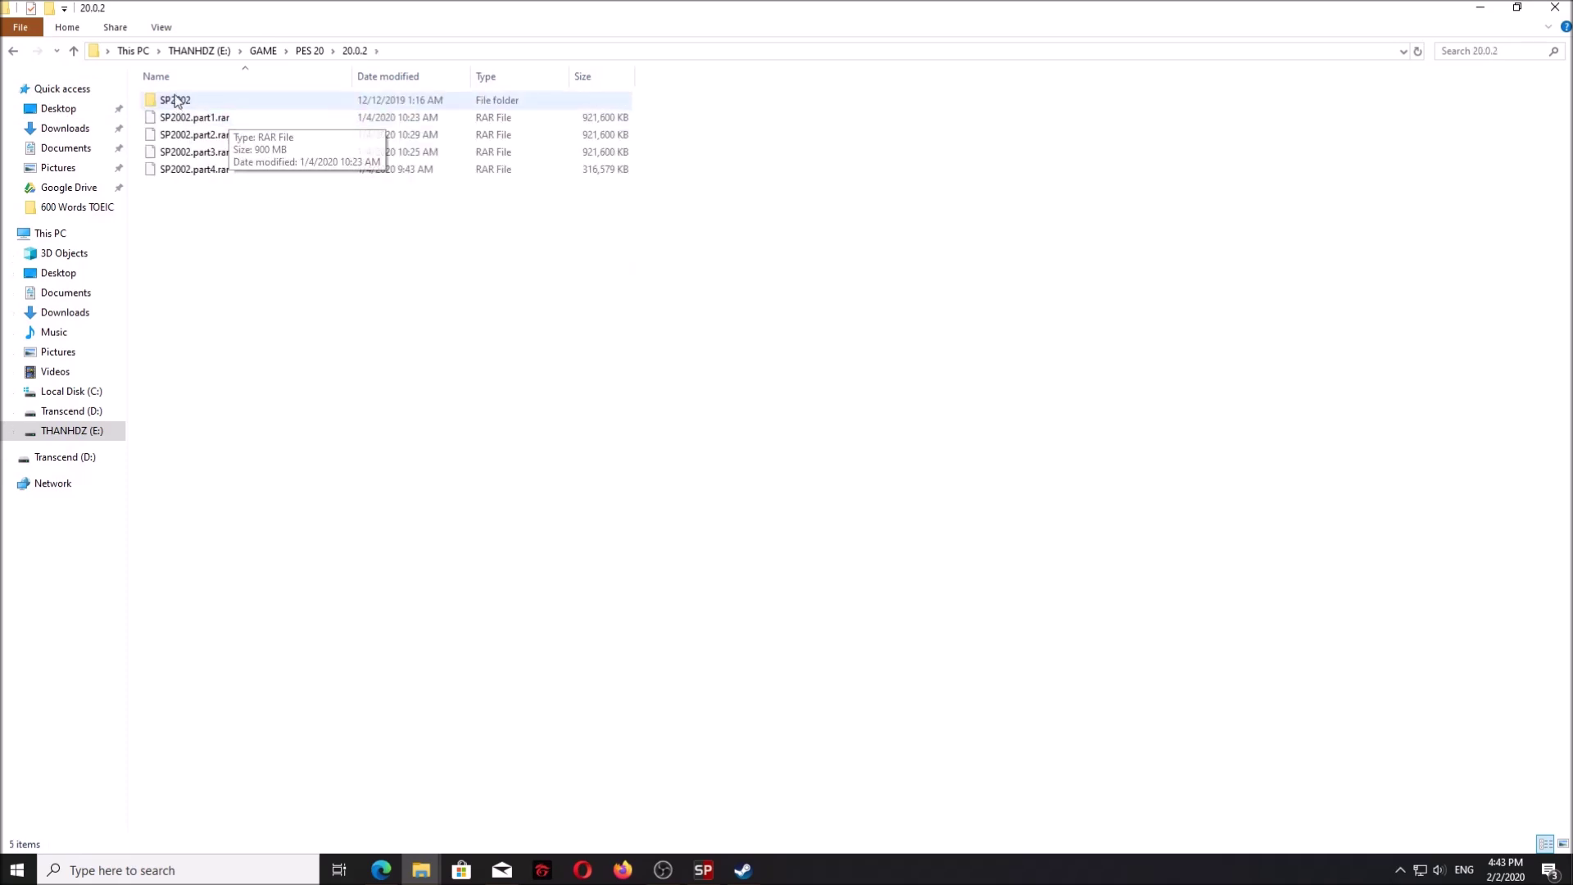
{"action": "double_click", "coordinate": [184, 100]}
{"action": "left_click", "coordinate": [12, 52]}
{"action": "left_click", "coordinate": [13, 52]}
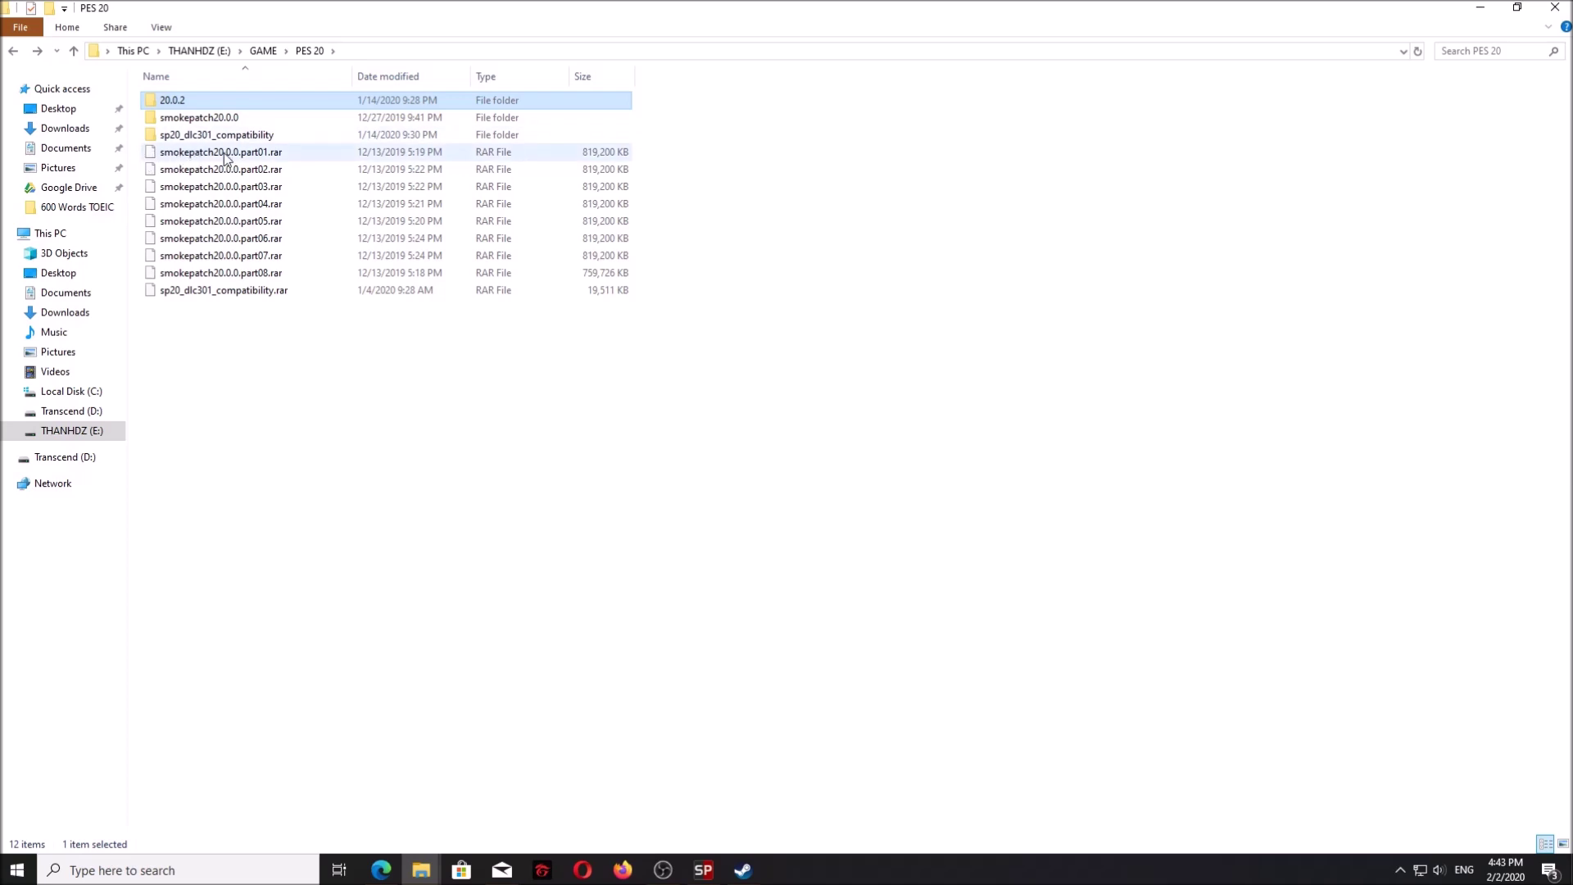
Step: View the 7-Zip options for smokepatch20.0.0.part01.rar and check the contents of the smokepatch20.0.0 folder
{"action": "right_click", "coordinate": [198, 151]}
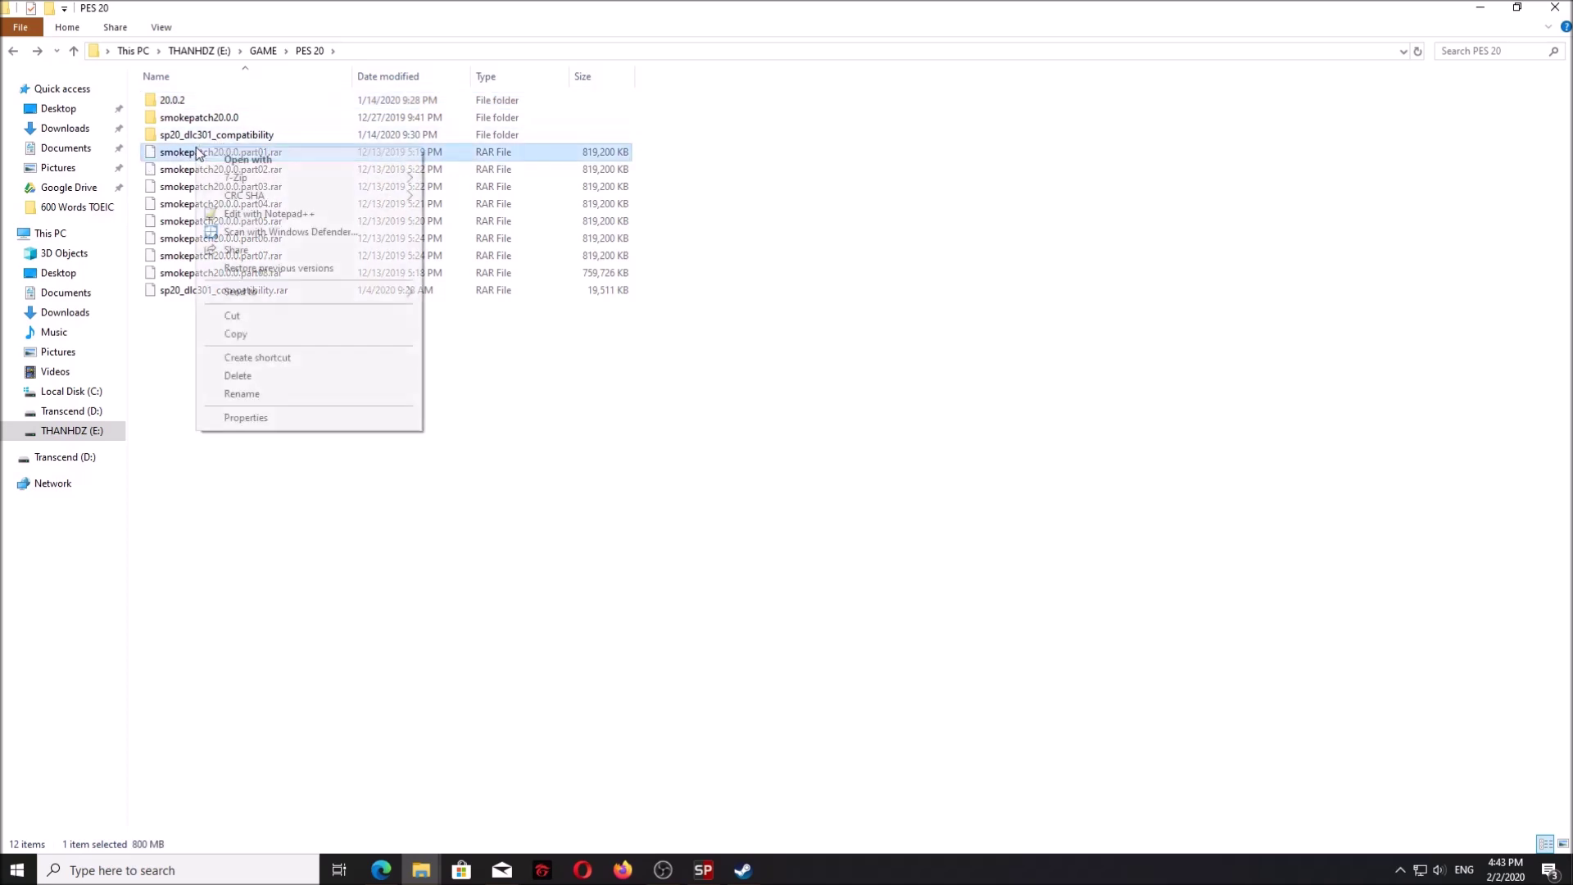
{"action": "mouse_move", "coordinate": [344, 181]}
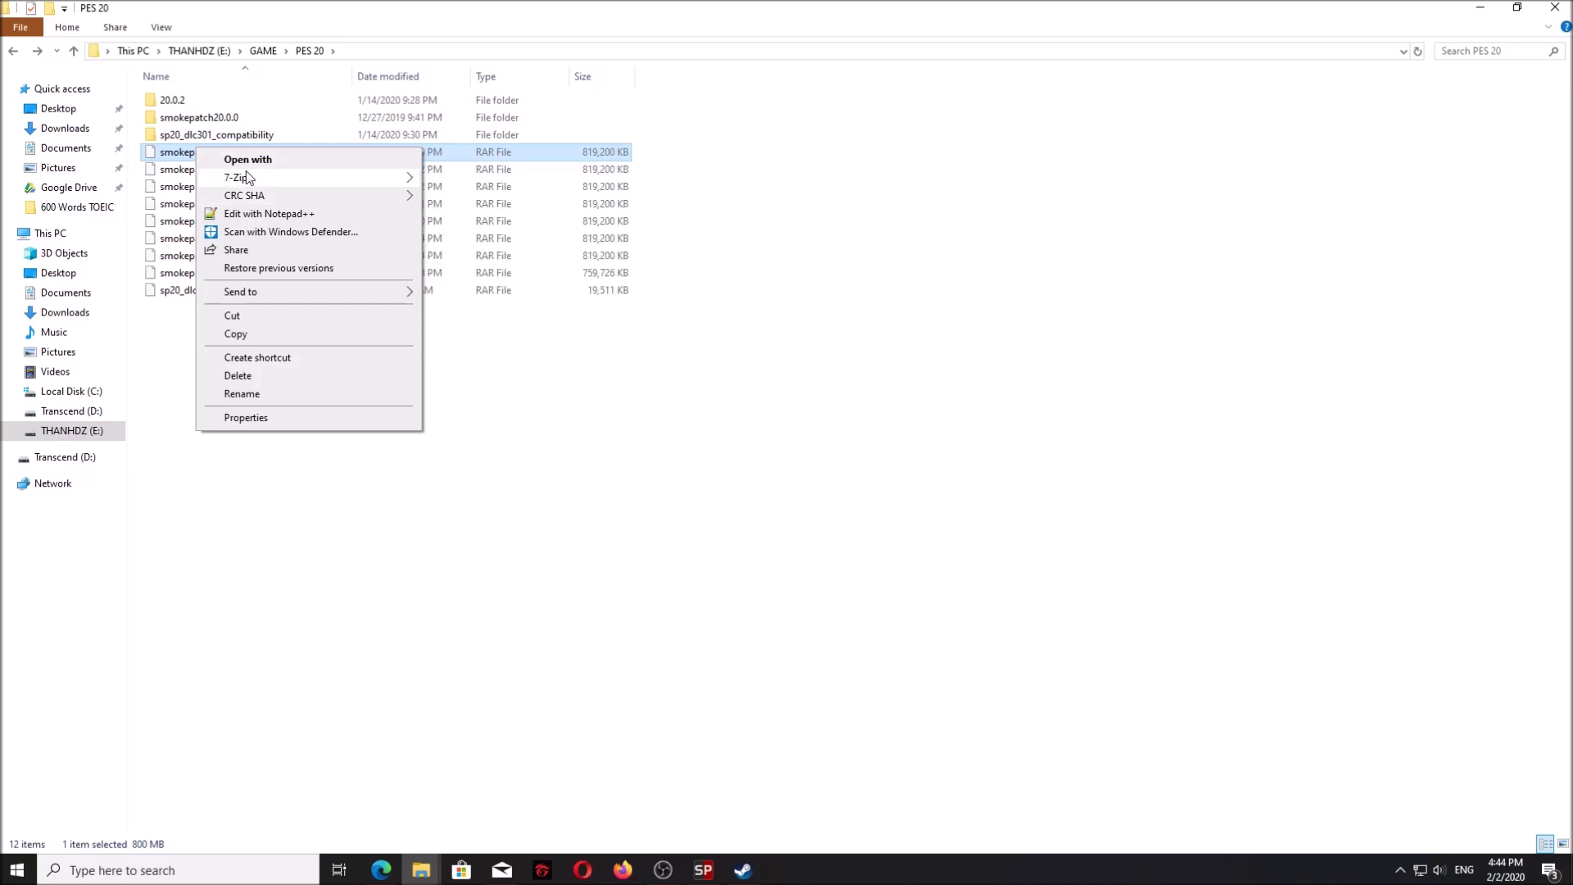
{"action": "mouse_move", "coordinate": [403, 178]}
{"action": "left_click", "coordinate": [218, 15]}
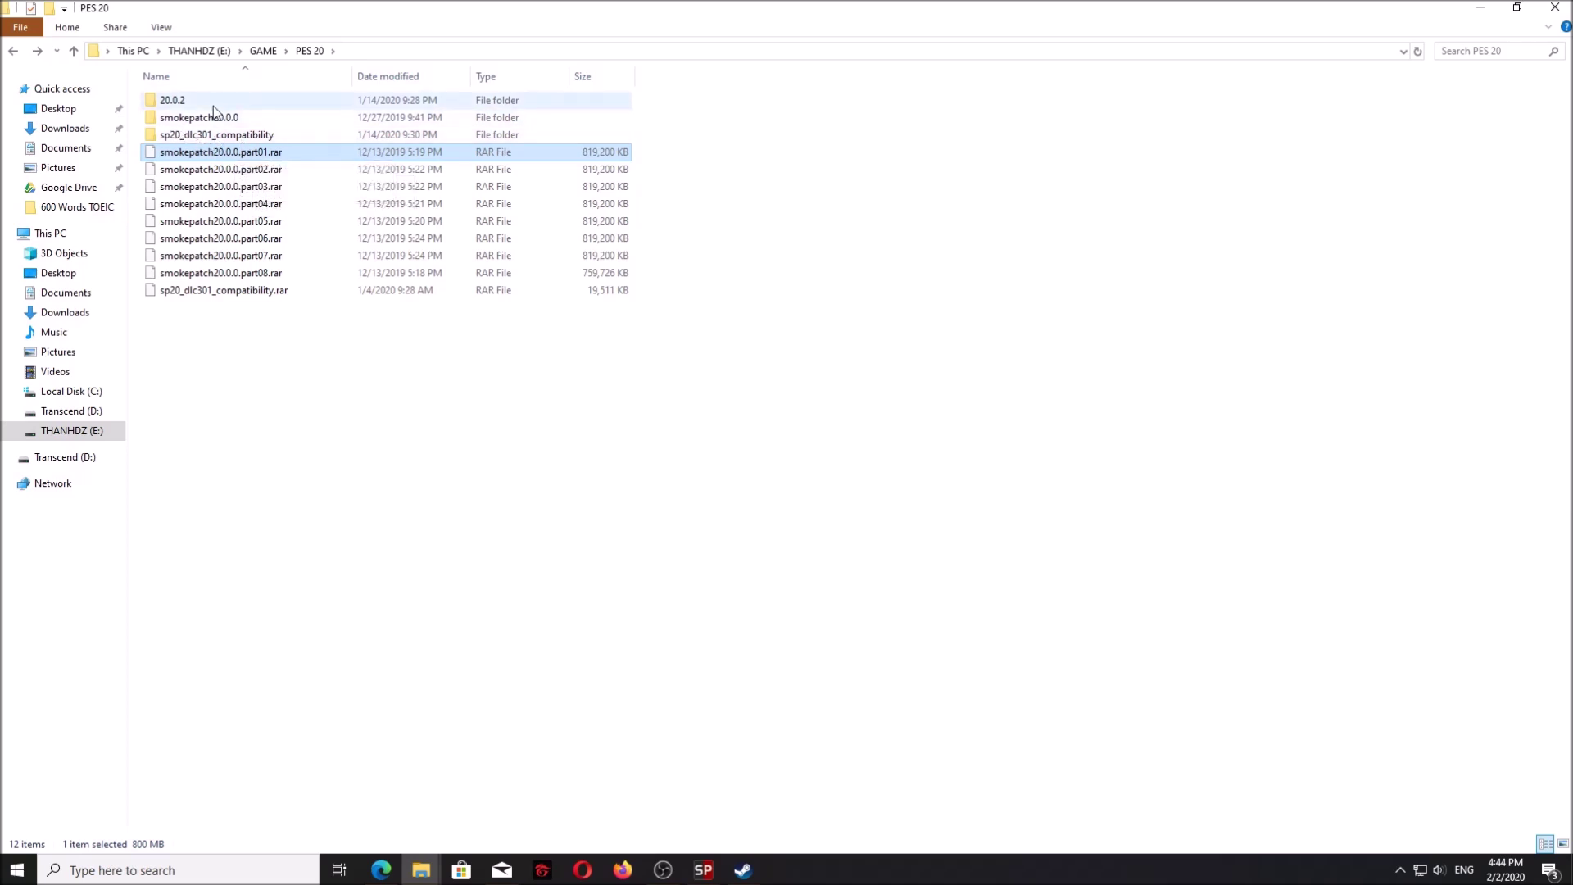
{"action": "double_click", "coordinate": [162, 123]}
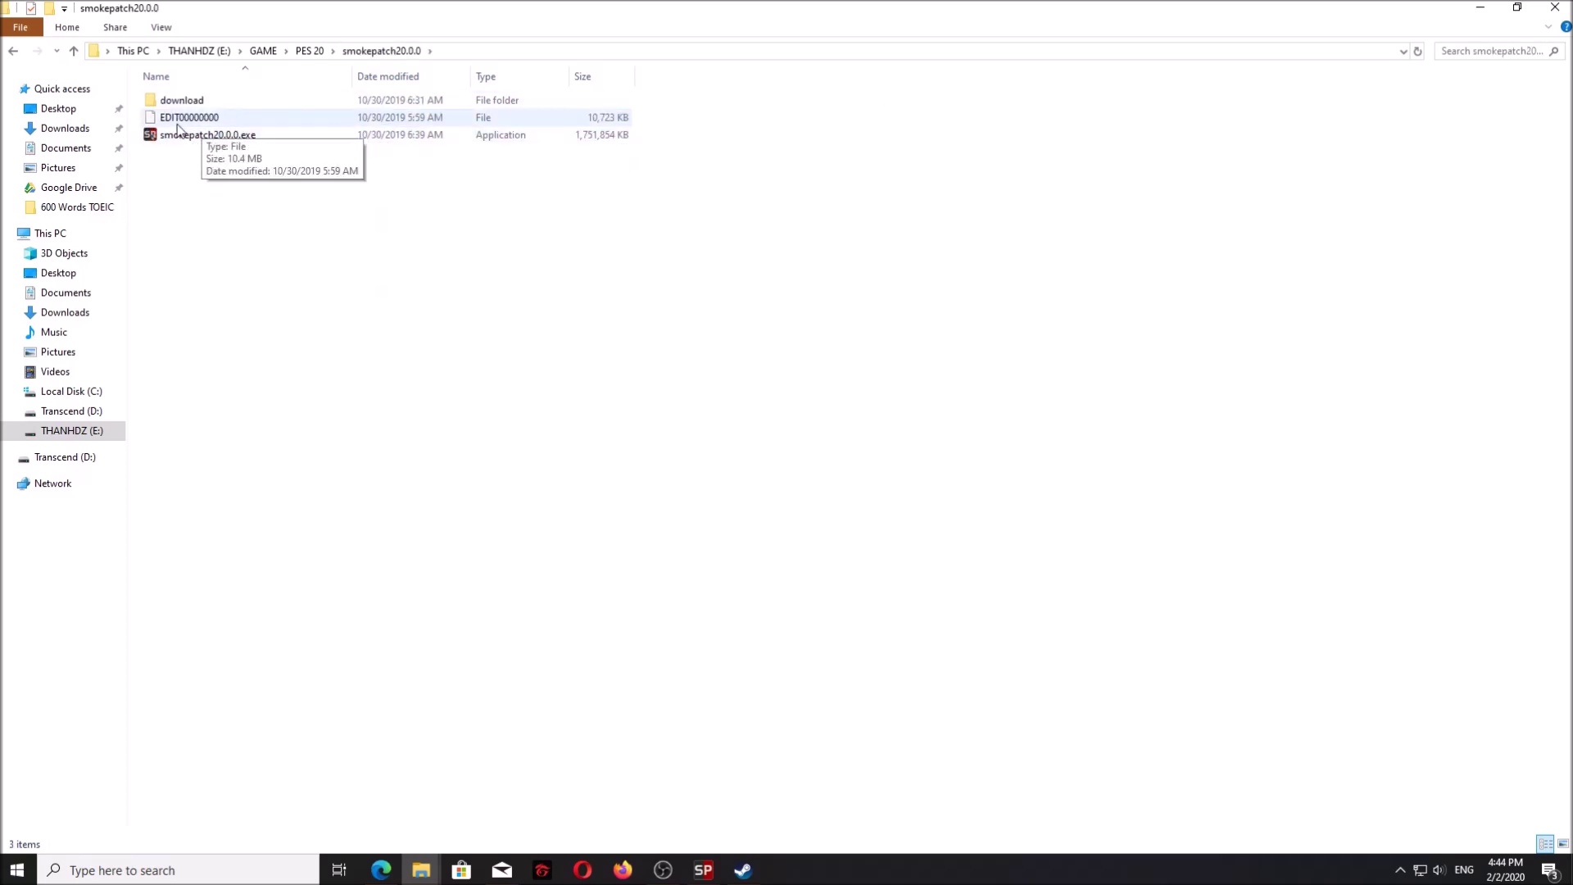
{"action": "key", "text": "alt+Left"}
Step: Open the SP2002 folder inside 20.0.2 and run smokepatch20.0.2.exe as administrator
{"action": "double_click", "coordinate": [195, 96]}
{"action": "double_click", "coordinate": [189, 96]}
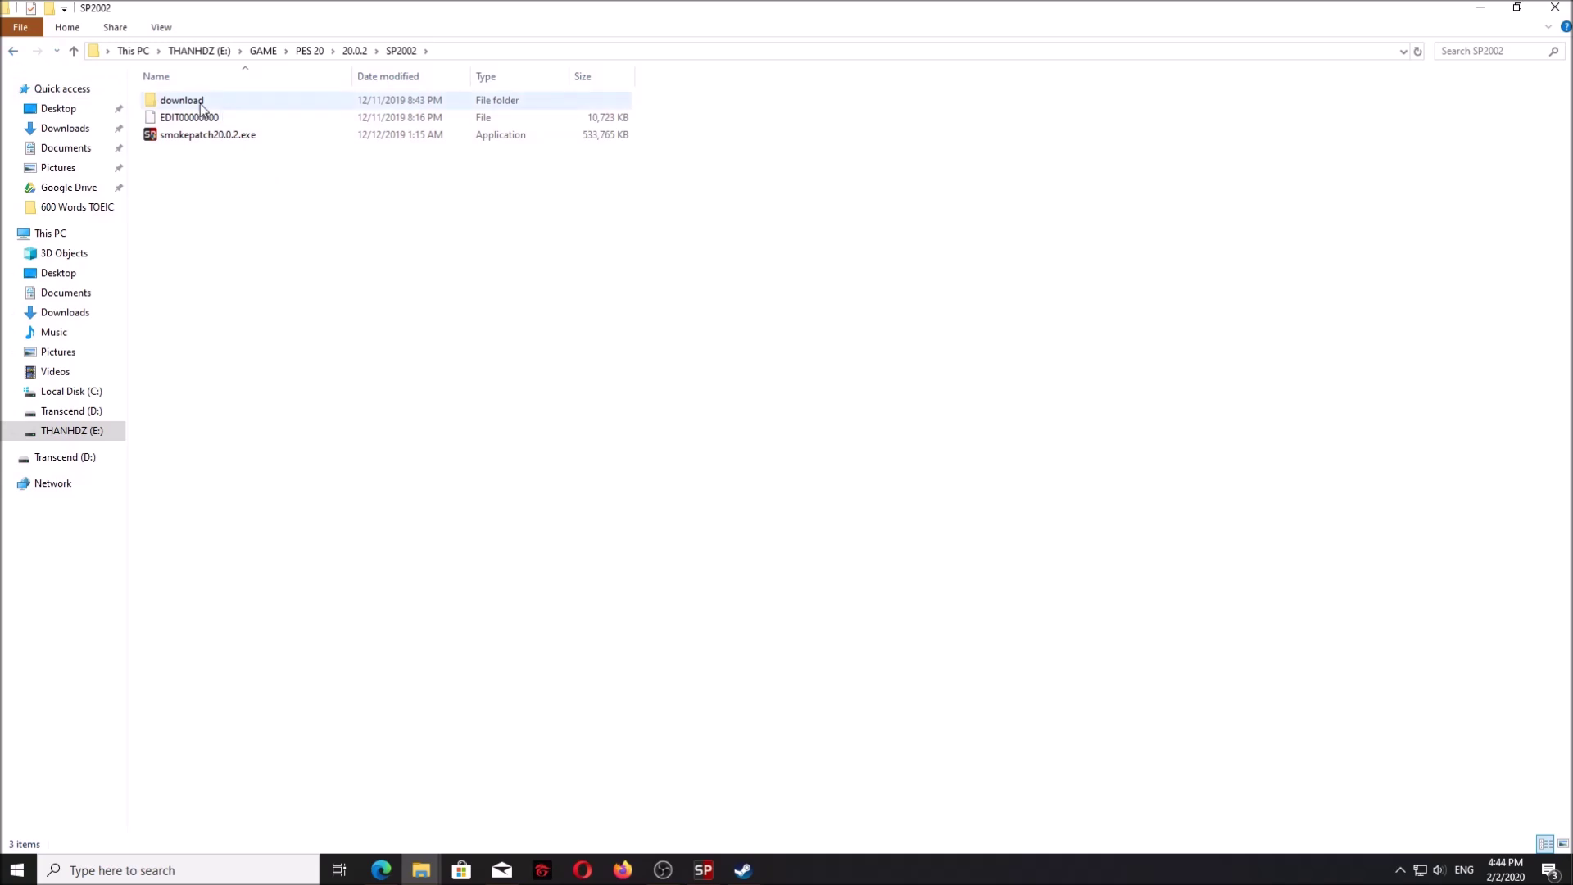
{"action": "right_click", "coordinate": [179, 136]}
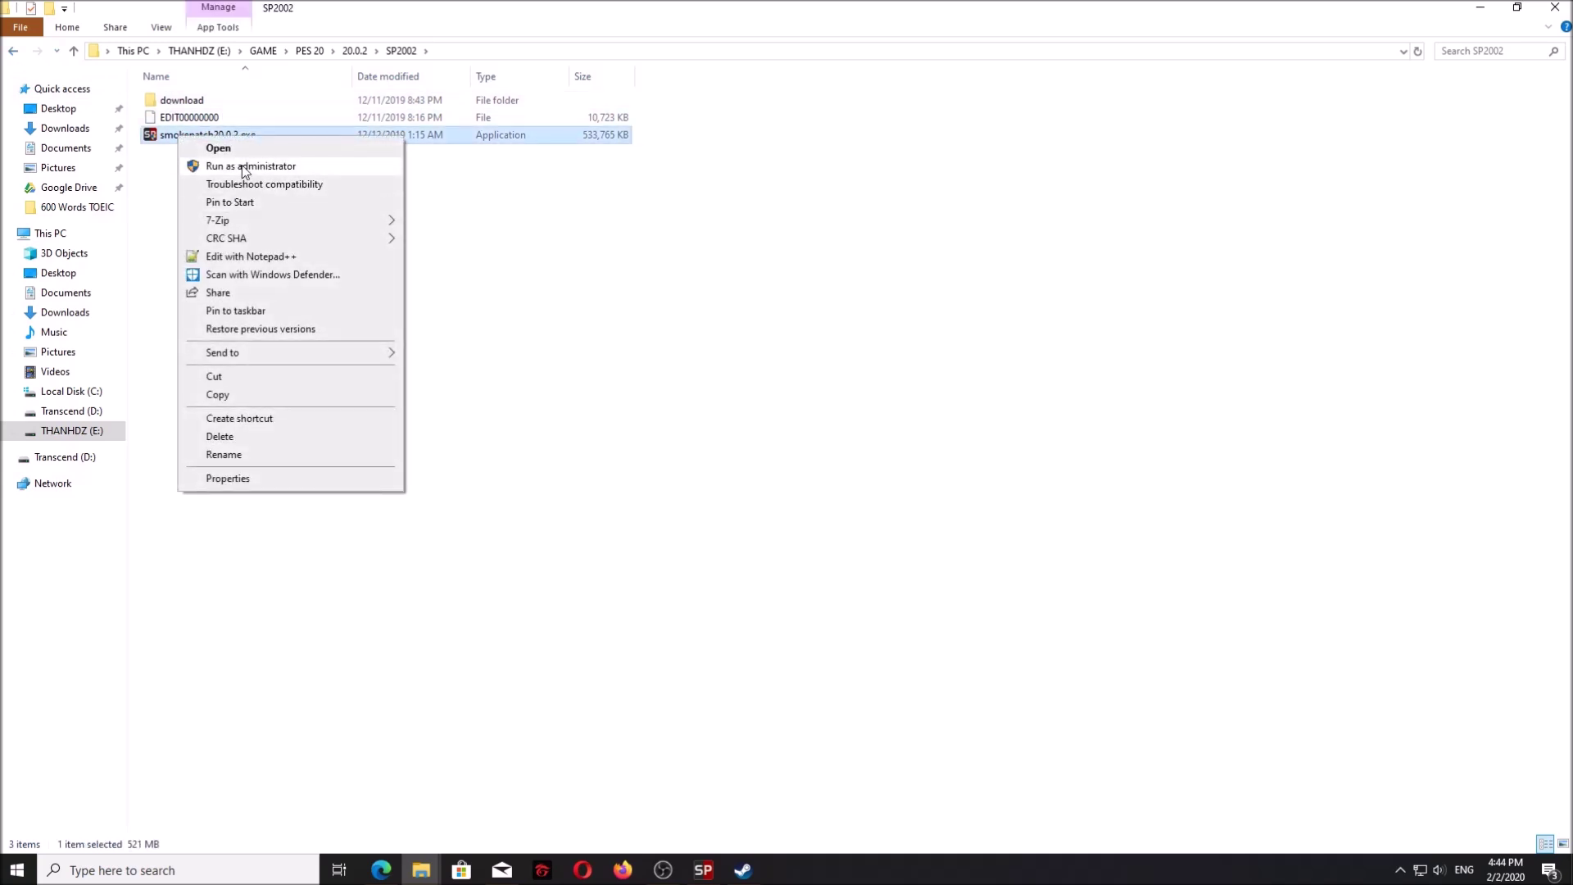
{"action": "left_click", "coordinate": [244, 167]}
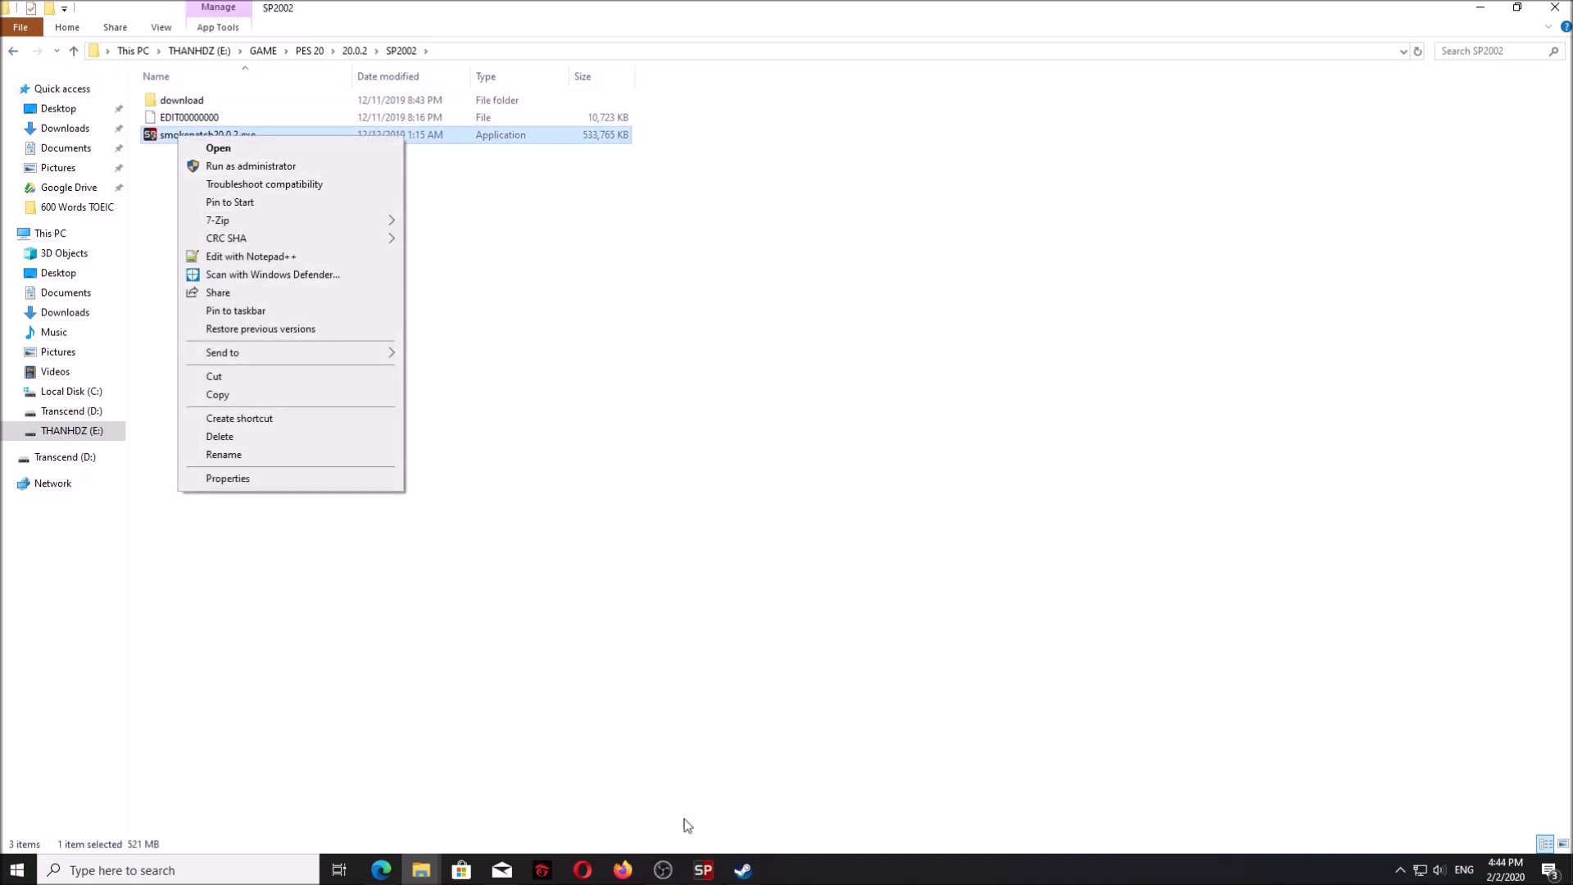
Step: Exit the SmokePatch20 installer and confirm leaving it before the installation is completed
{"action": "key", "text": "Escape"}
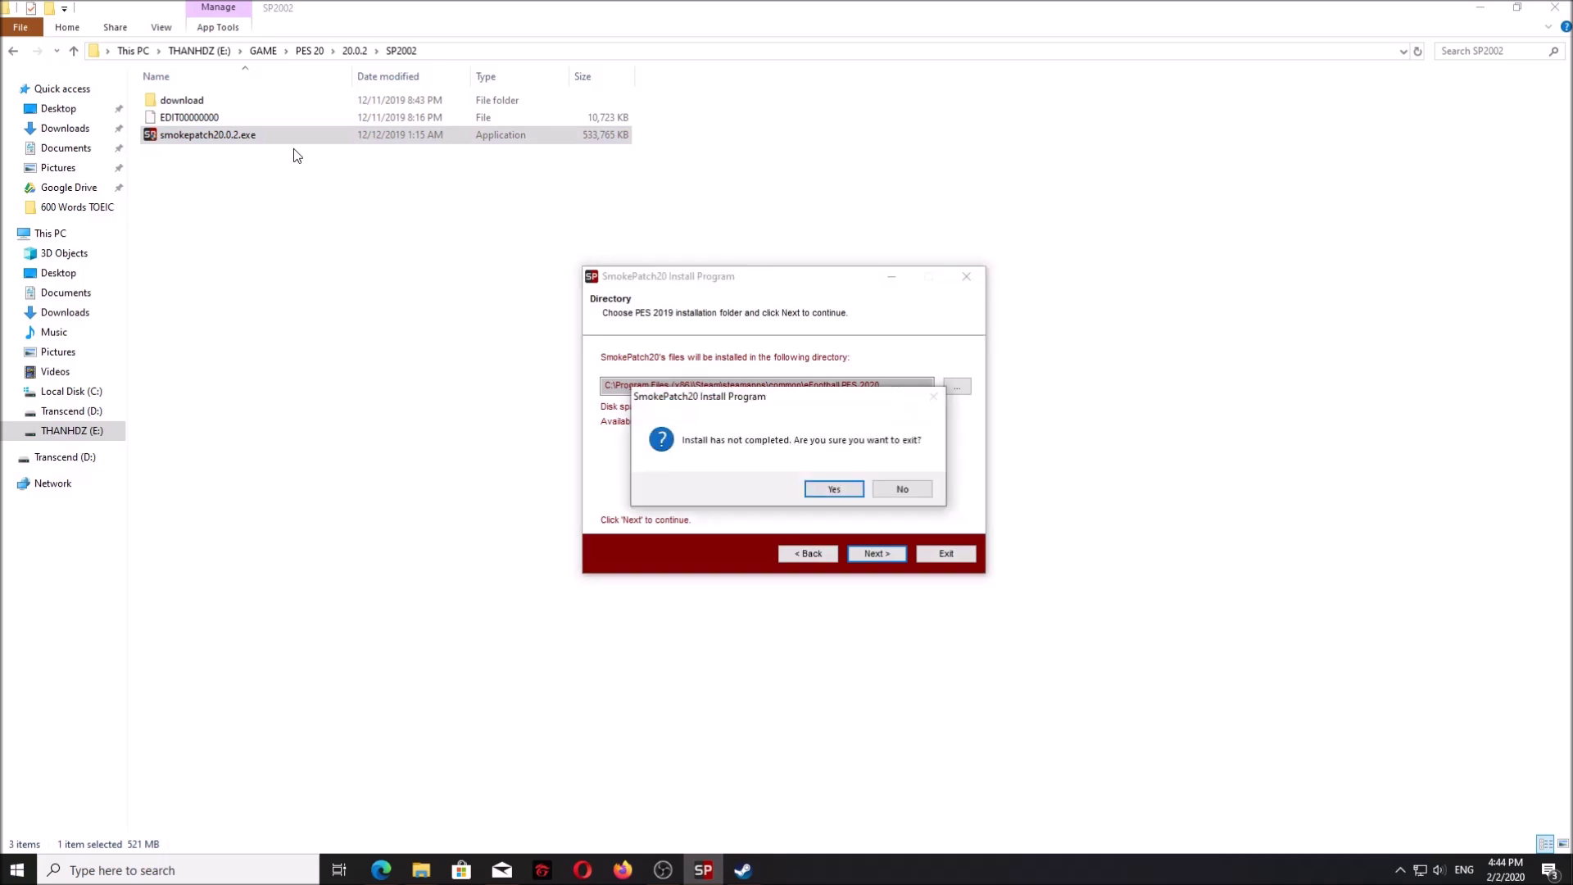
{"action": "left_click", "coordinate": [814, 489]}
{"action": "key", "text": "Return"}
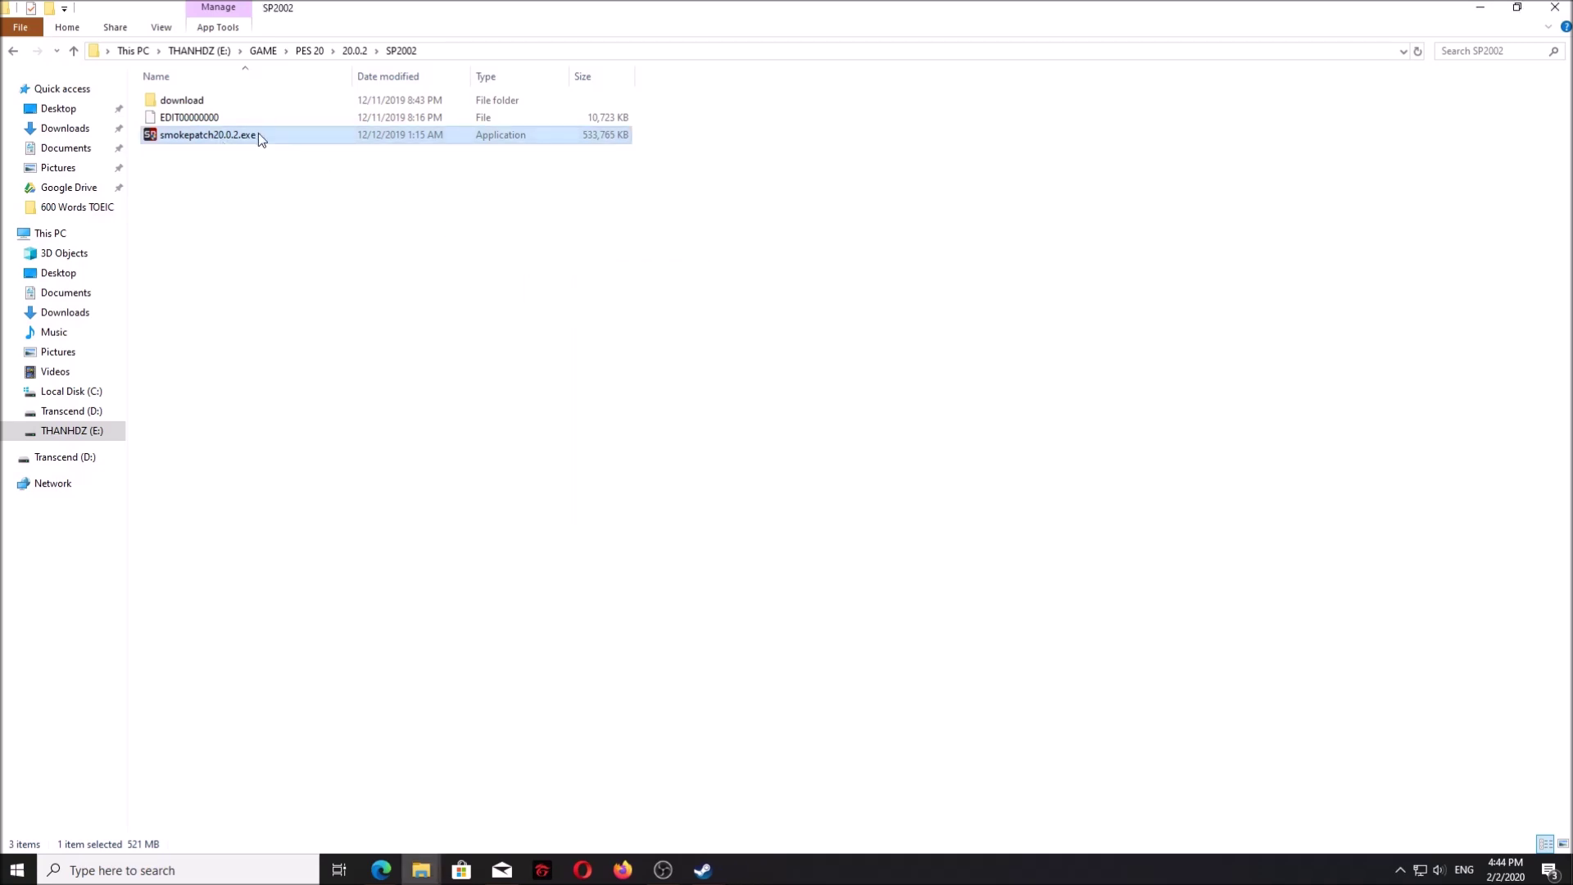
Step: Copy 08_smkdb_ctr.cpk and DpFileList.bin from the sp20_dlc301_compatibility folder inside PES 20
{"action": "right_click", "coordinate": [258, 134]}
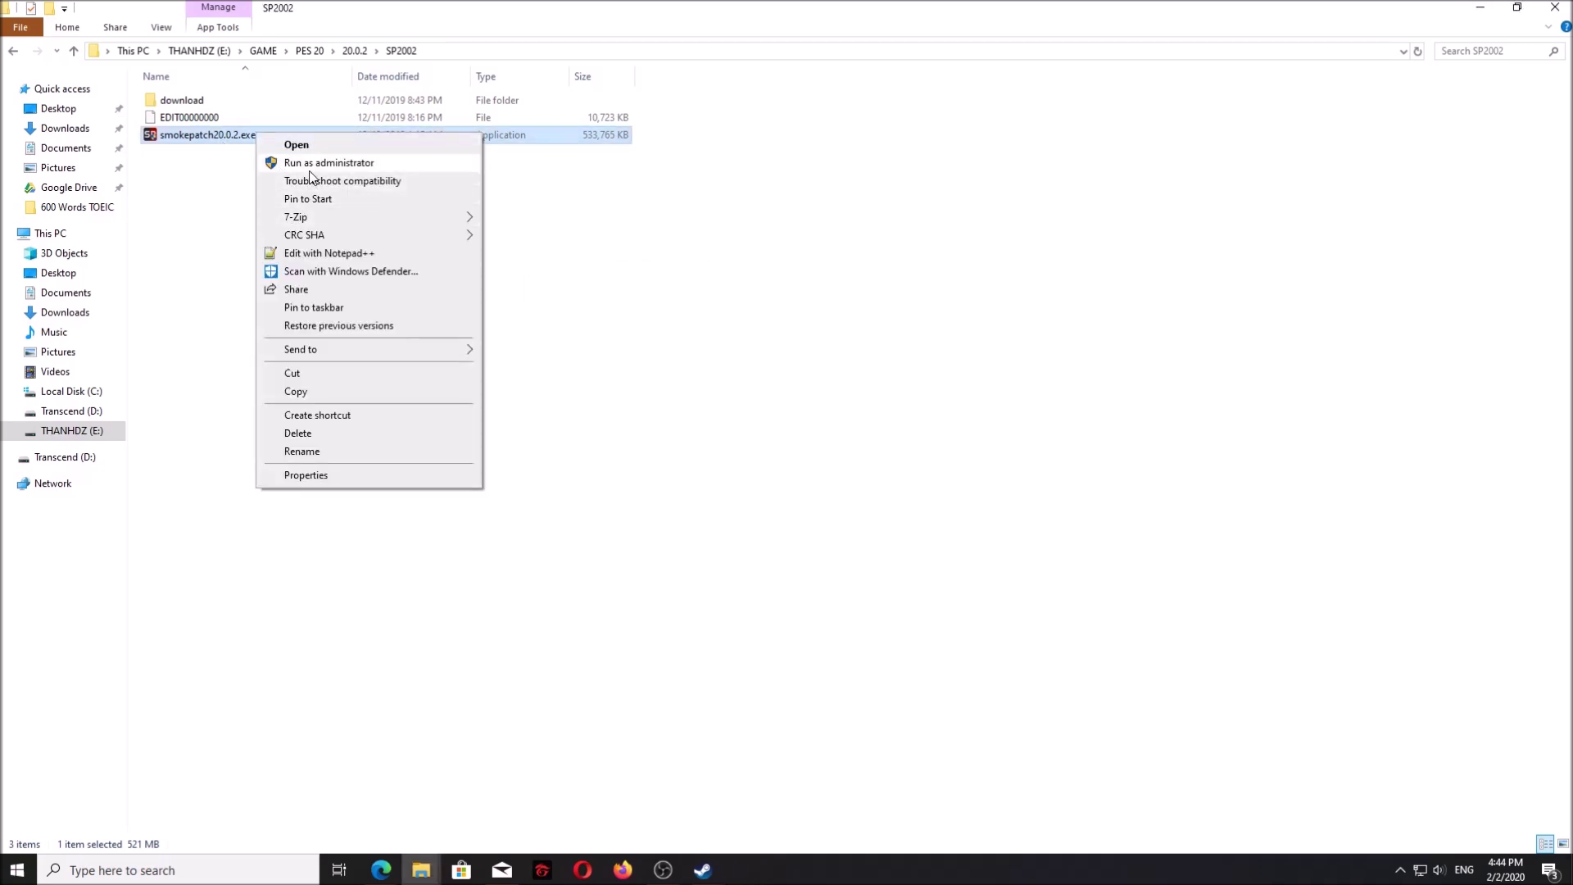
{"action": "left_click", "coordinate": [14, 51]}
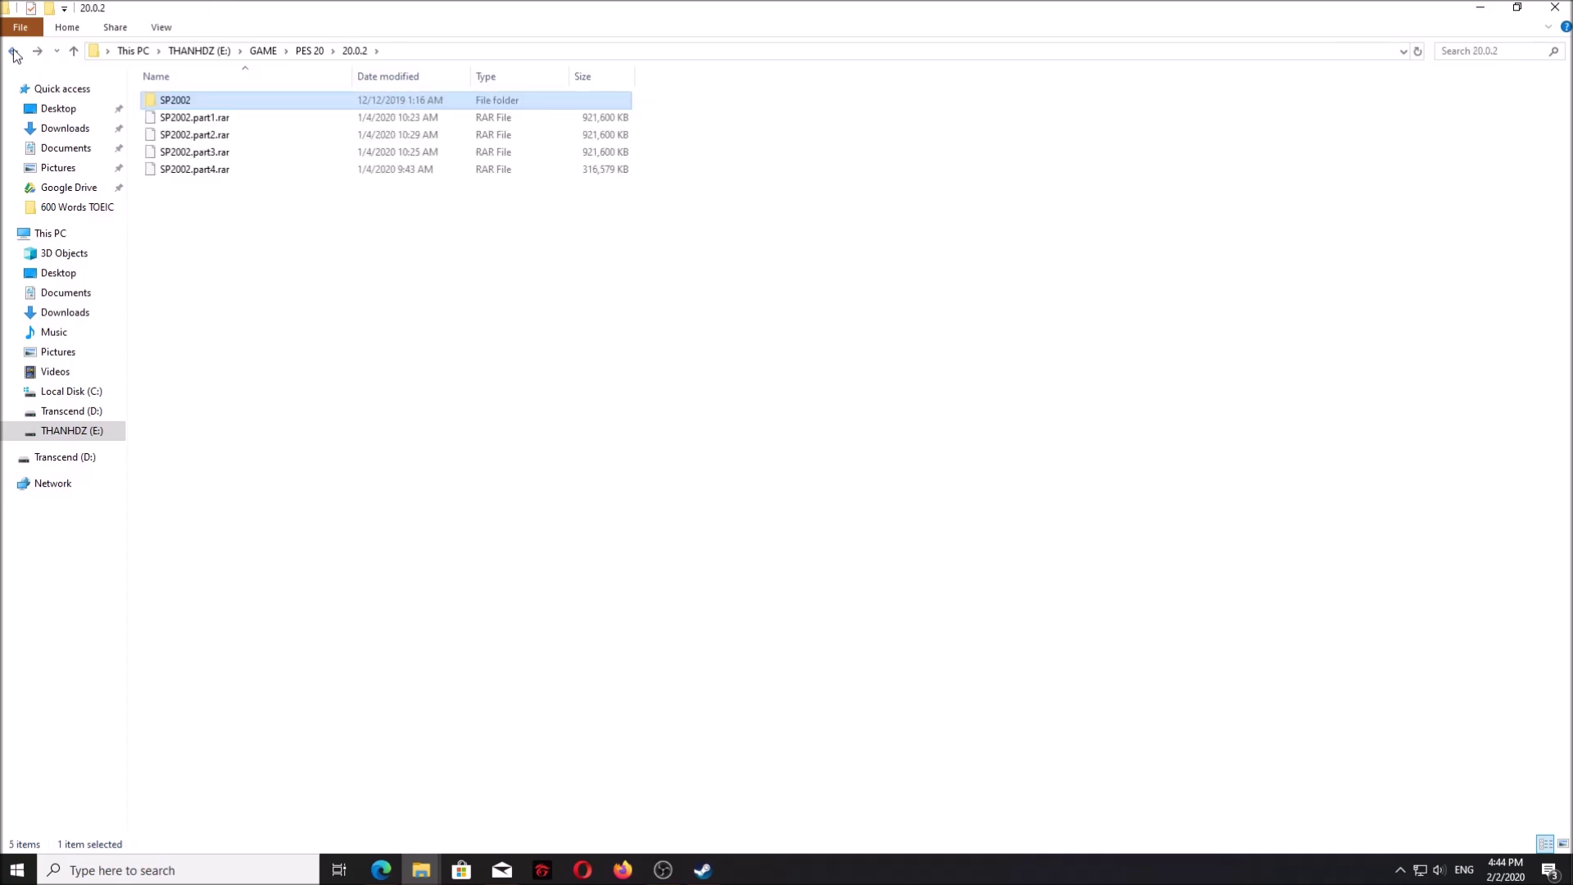
{"action": "left_click", "coordinate": [14, 52]}
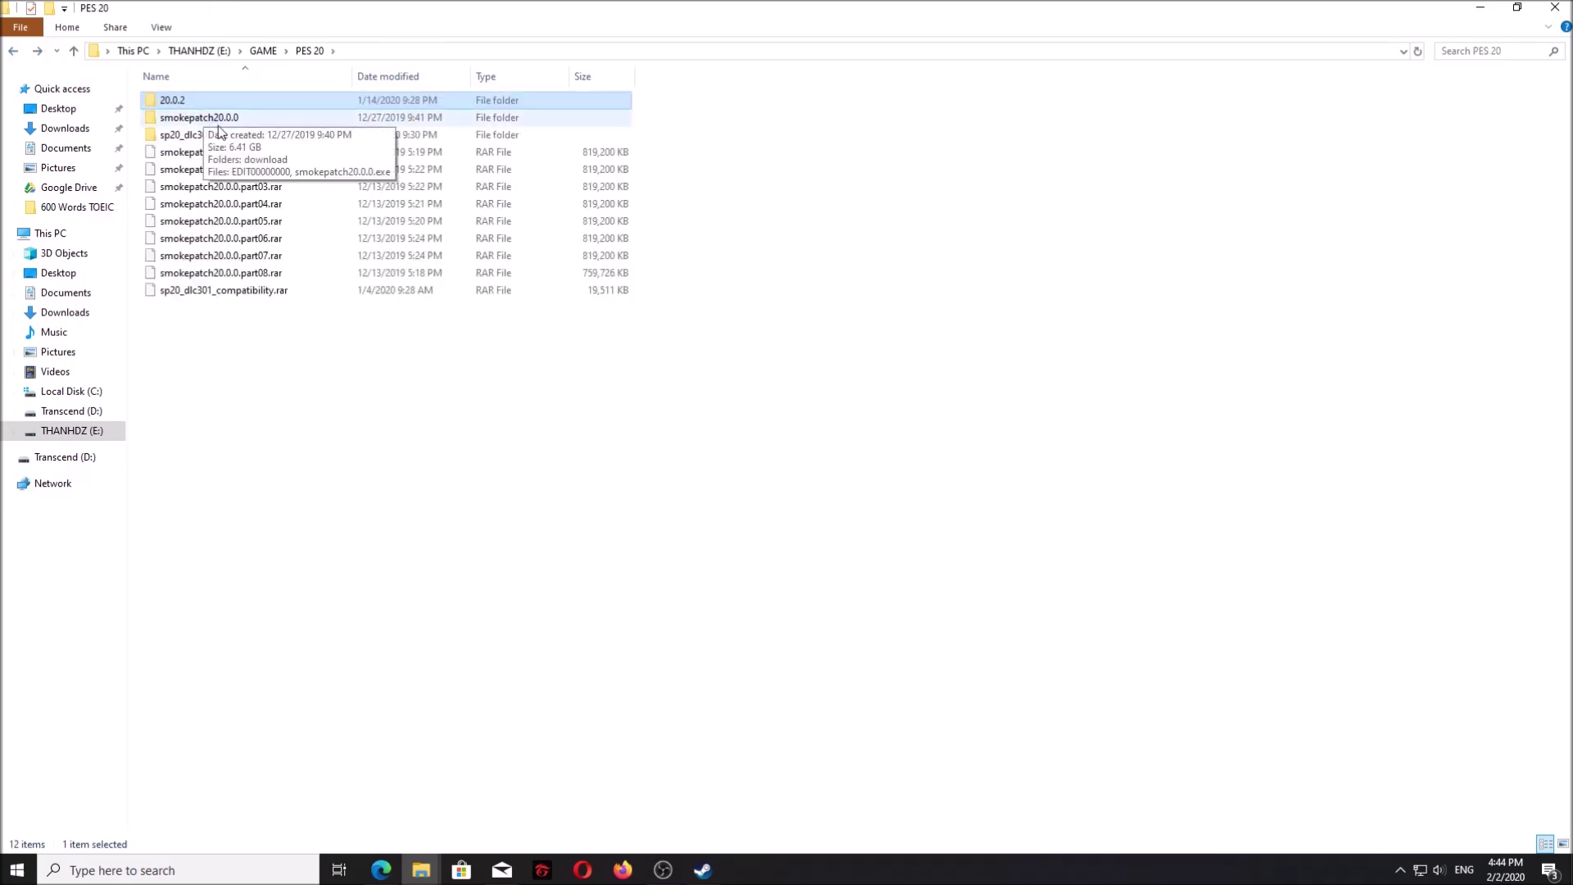
{"action": "double_click", "coordinate": [189, 136]}
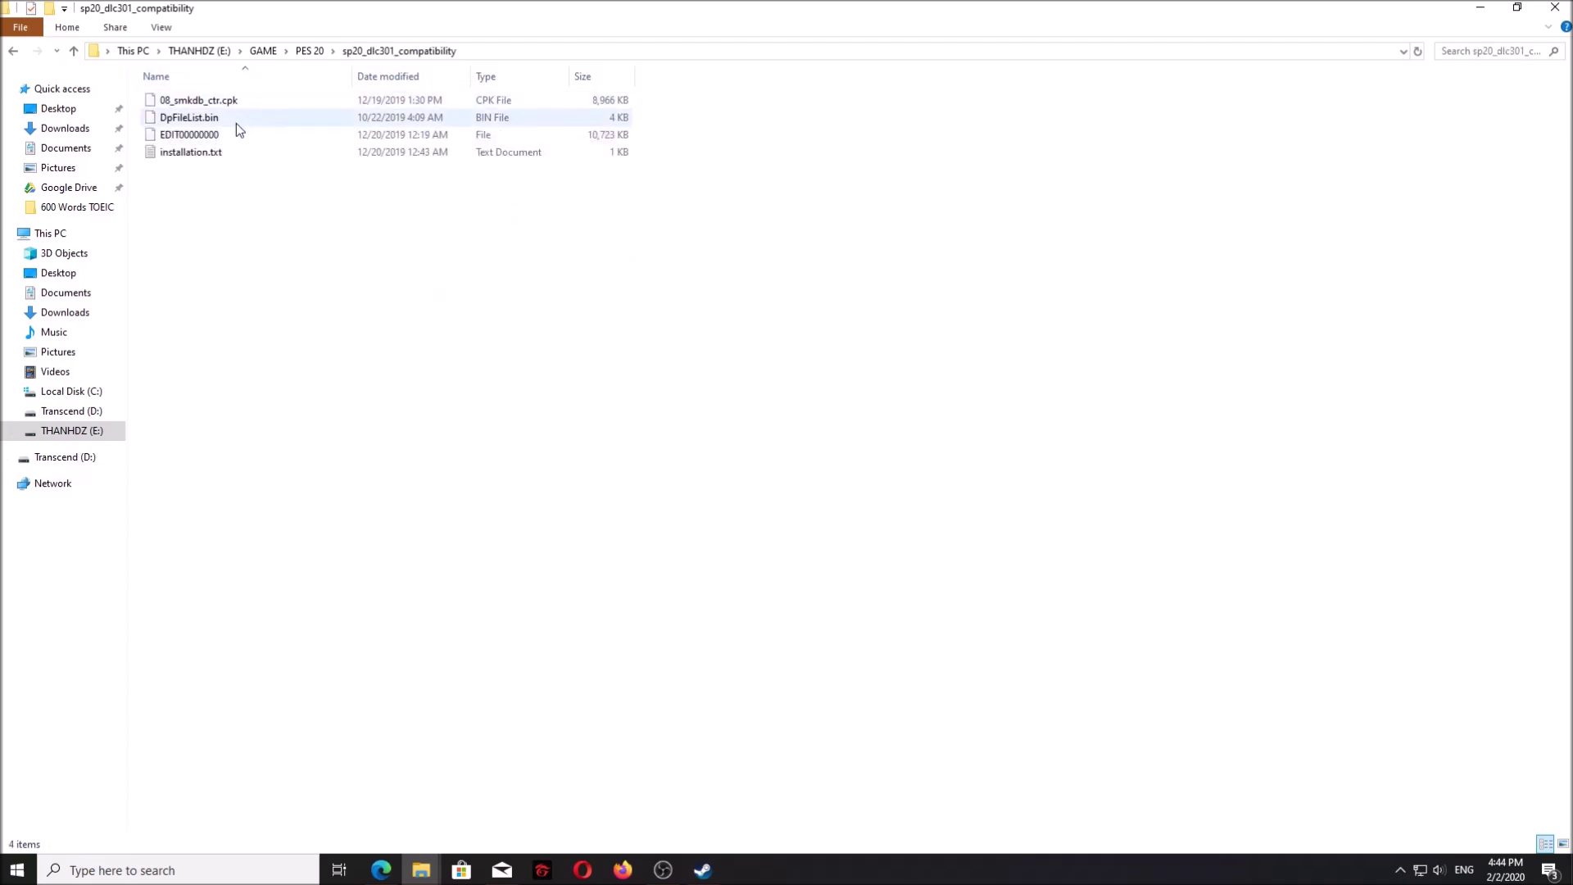
{"action": "left_click", "coordinate": [192, 121]}
{"action": "left_click", "coordinate": [210, 106], "text": "ctrl"}
{"action": "right_click", "coordinate": [275, 108]}
{"action": "left_click", "coordinate": [315, 259]}
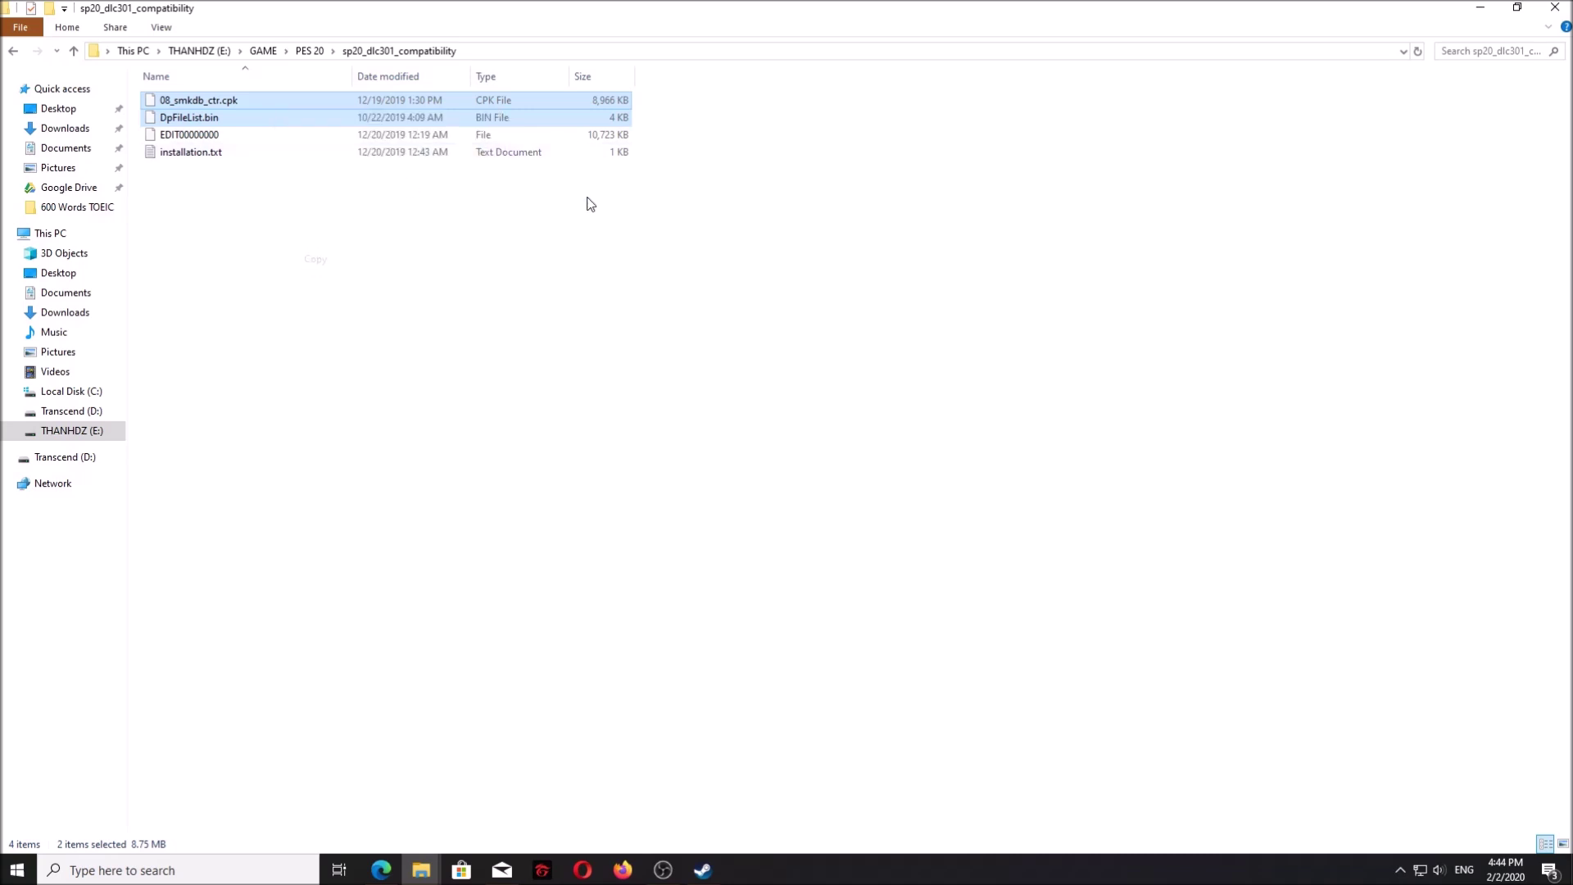
Step: Switch to Steam, browse the local files of eFootball PES 2020, and open the game's download folder in a maximized window
{"action": "left_click", "coordinate": [421, 870]}
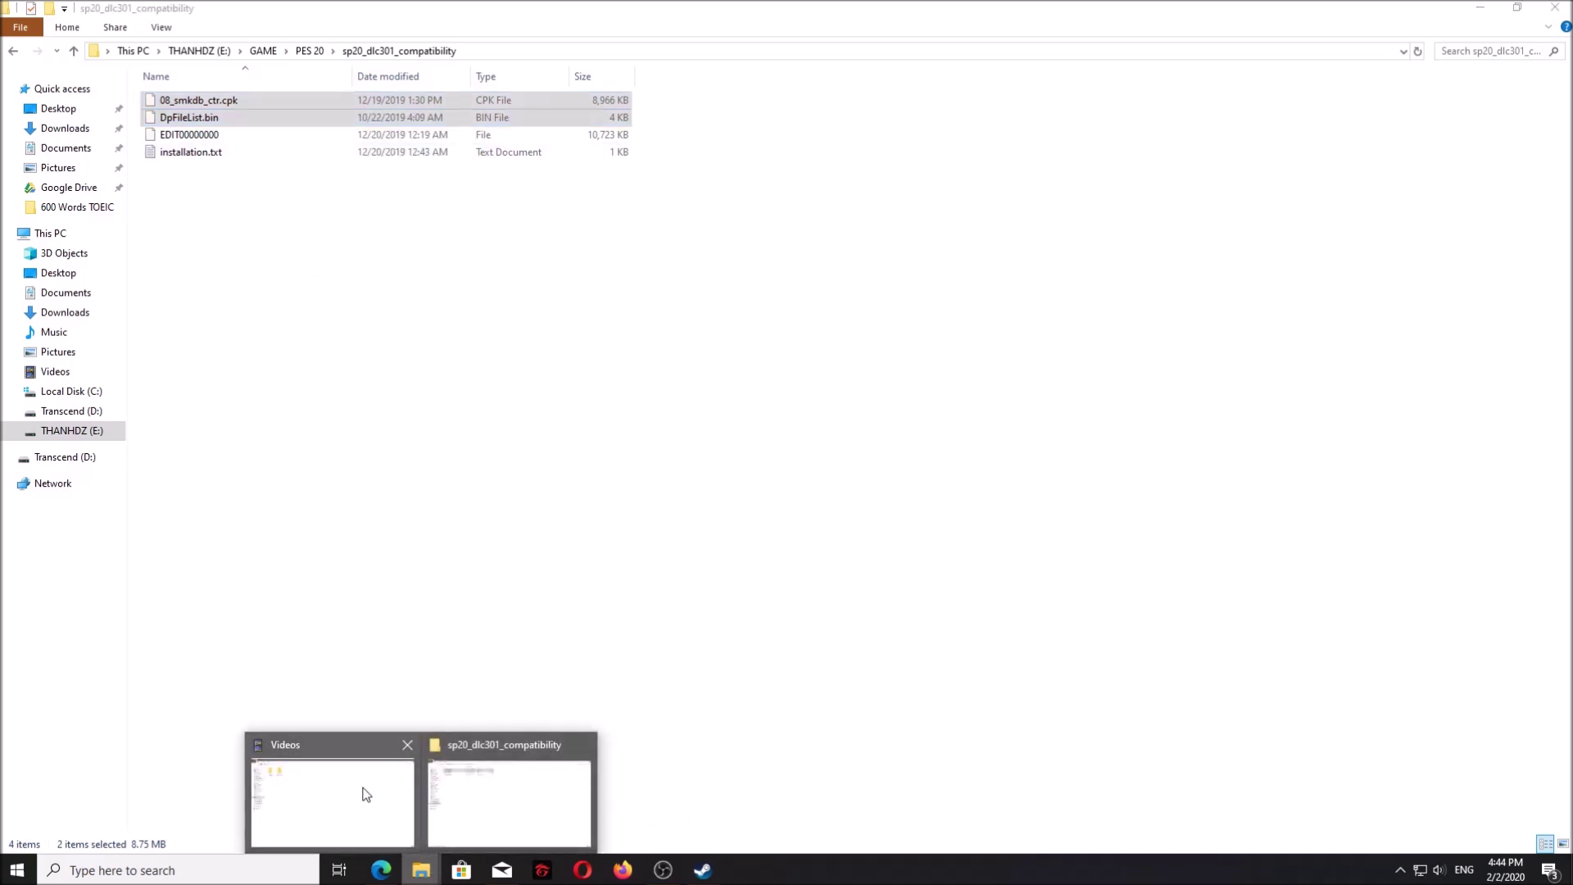
{"action": "left_click", "coordinate": [702, 870]}
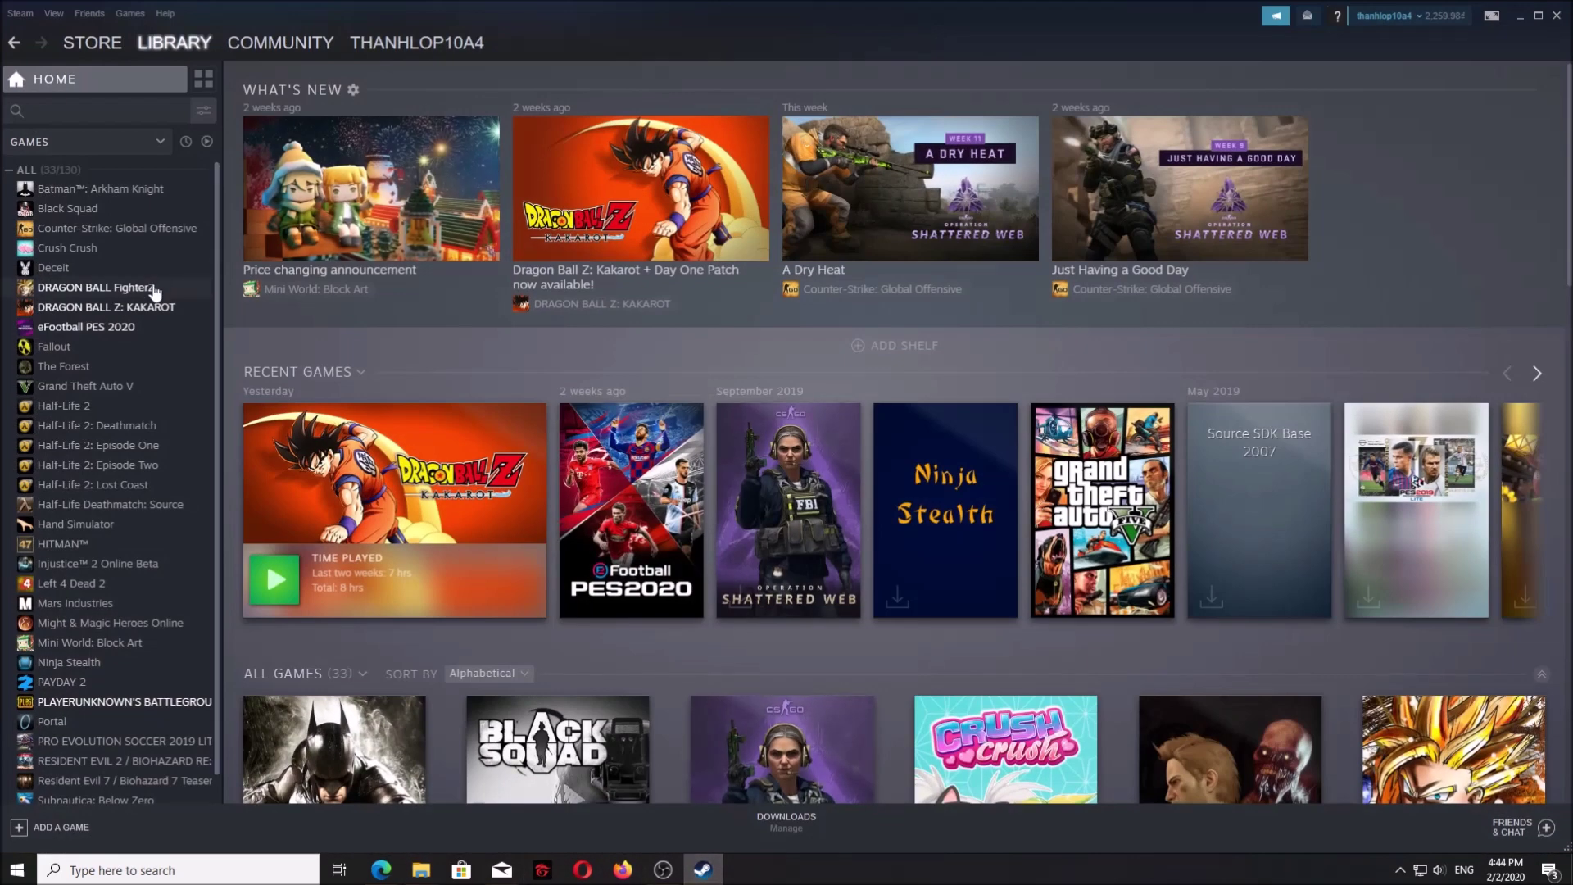
{"action": "right_click", "coordinate": [75, 332]}
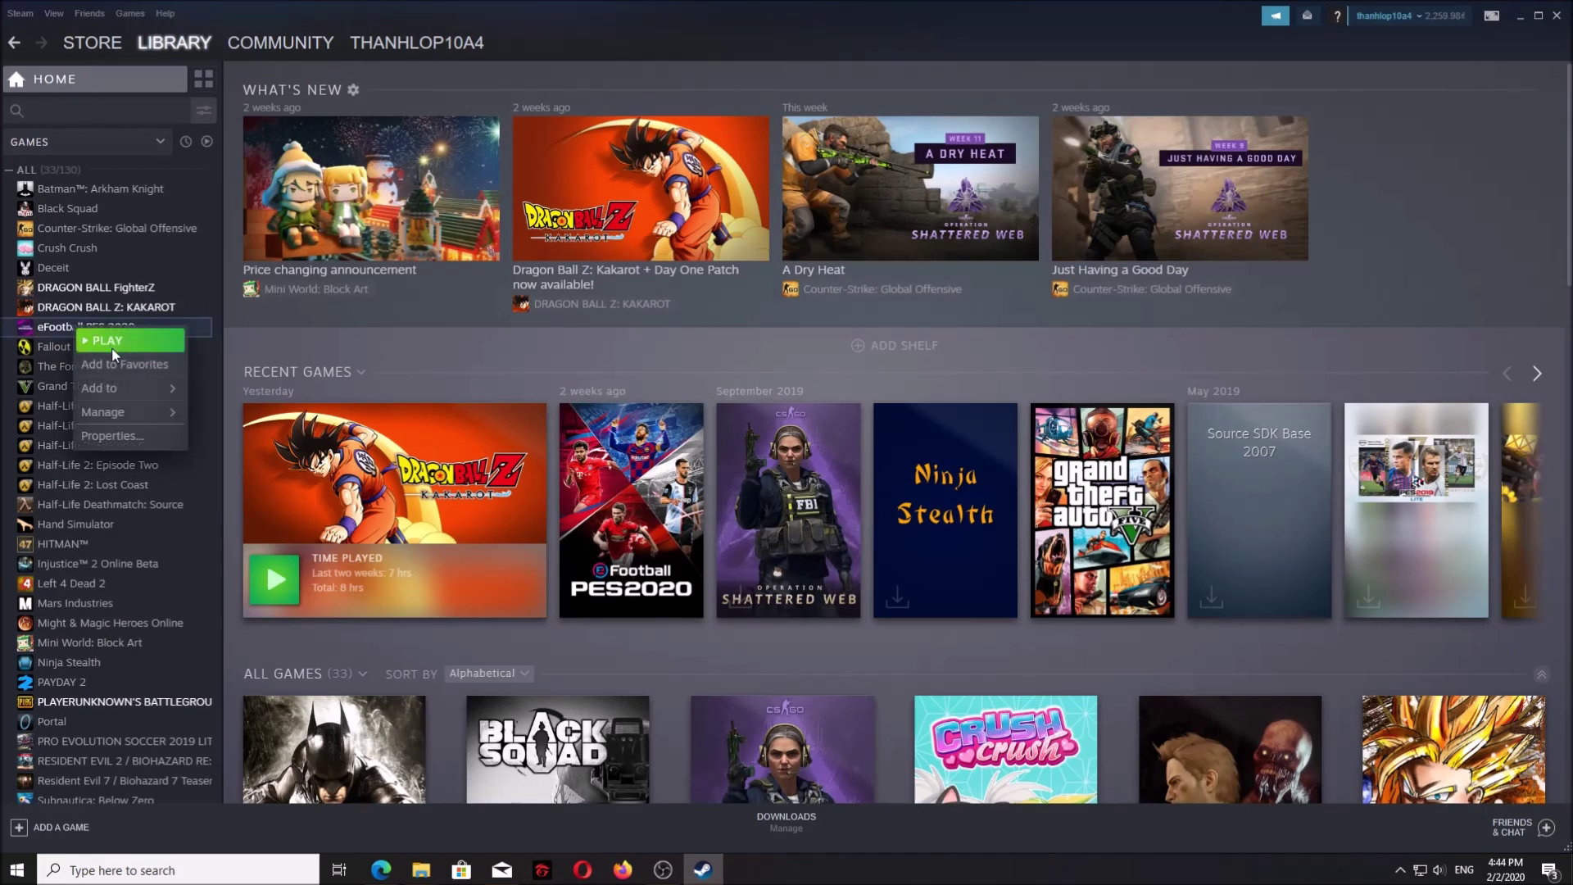
{"action": "left_click", "coordinate": [103, 431]}
{"action": "left_click", "coordinate": [1009, 219]}
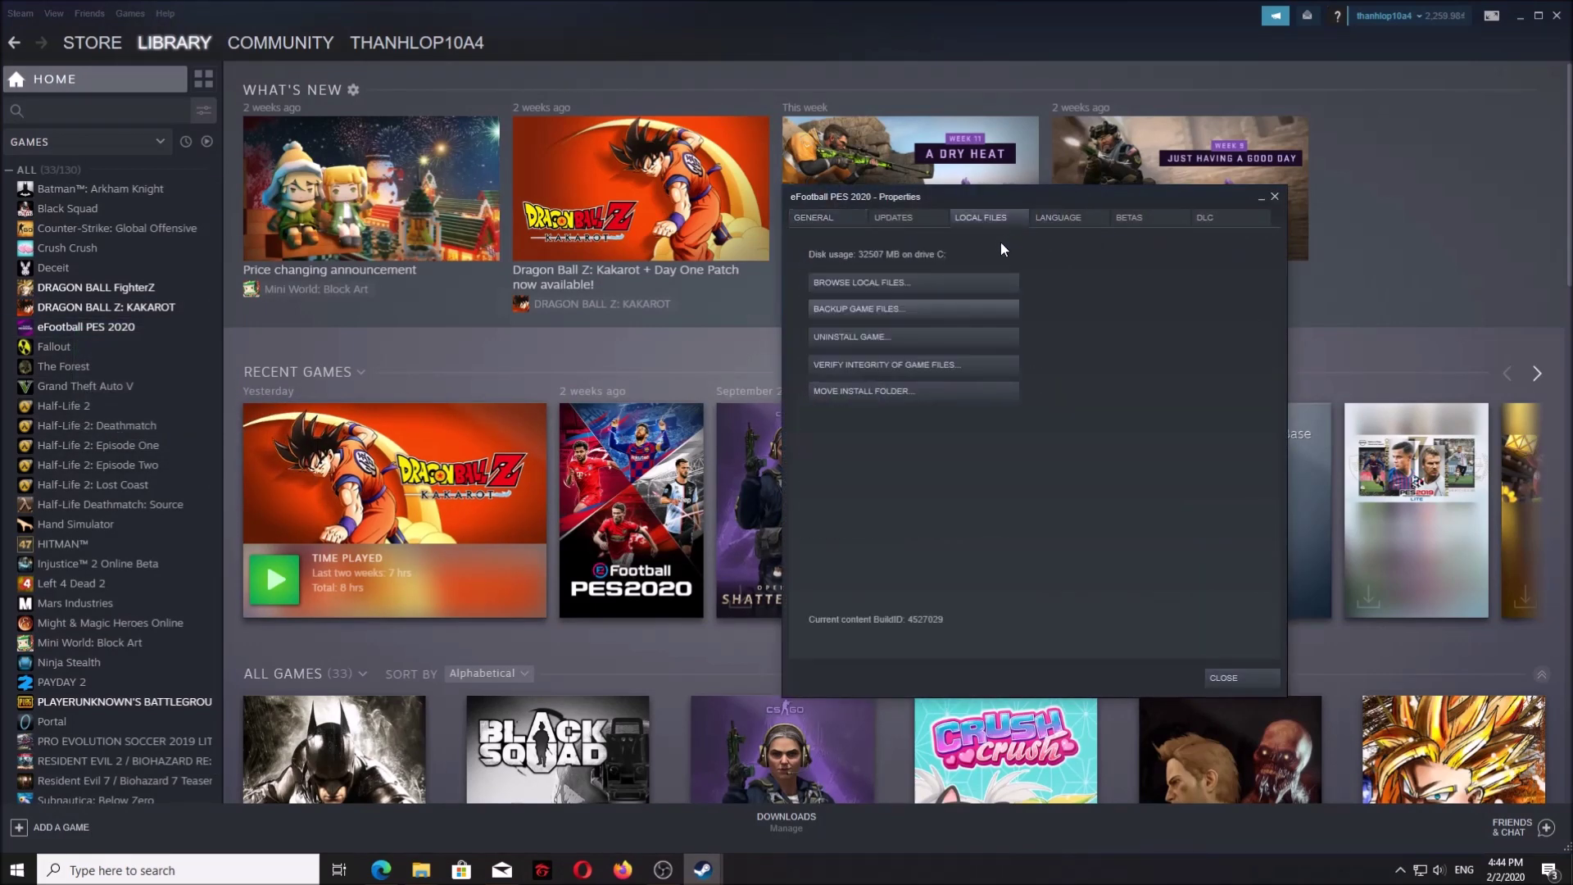
{"action": "left_click", "coordinate": [903, 283]}
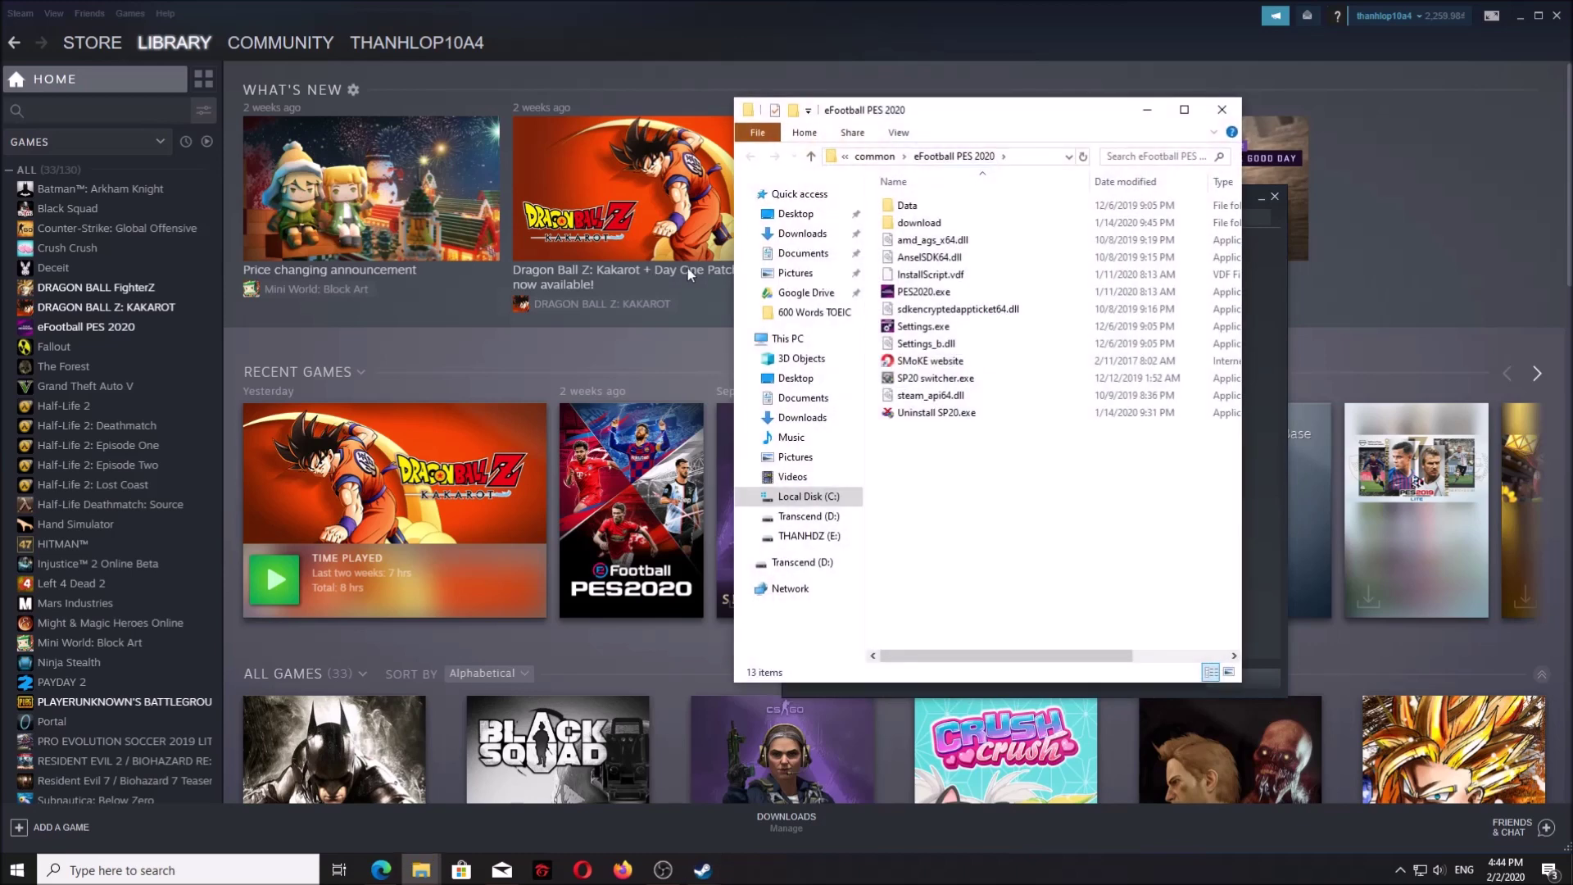
{"action": "double_click", "coordinate": [919, 223]}
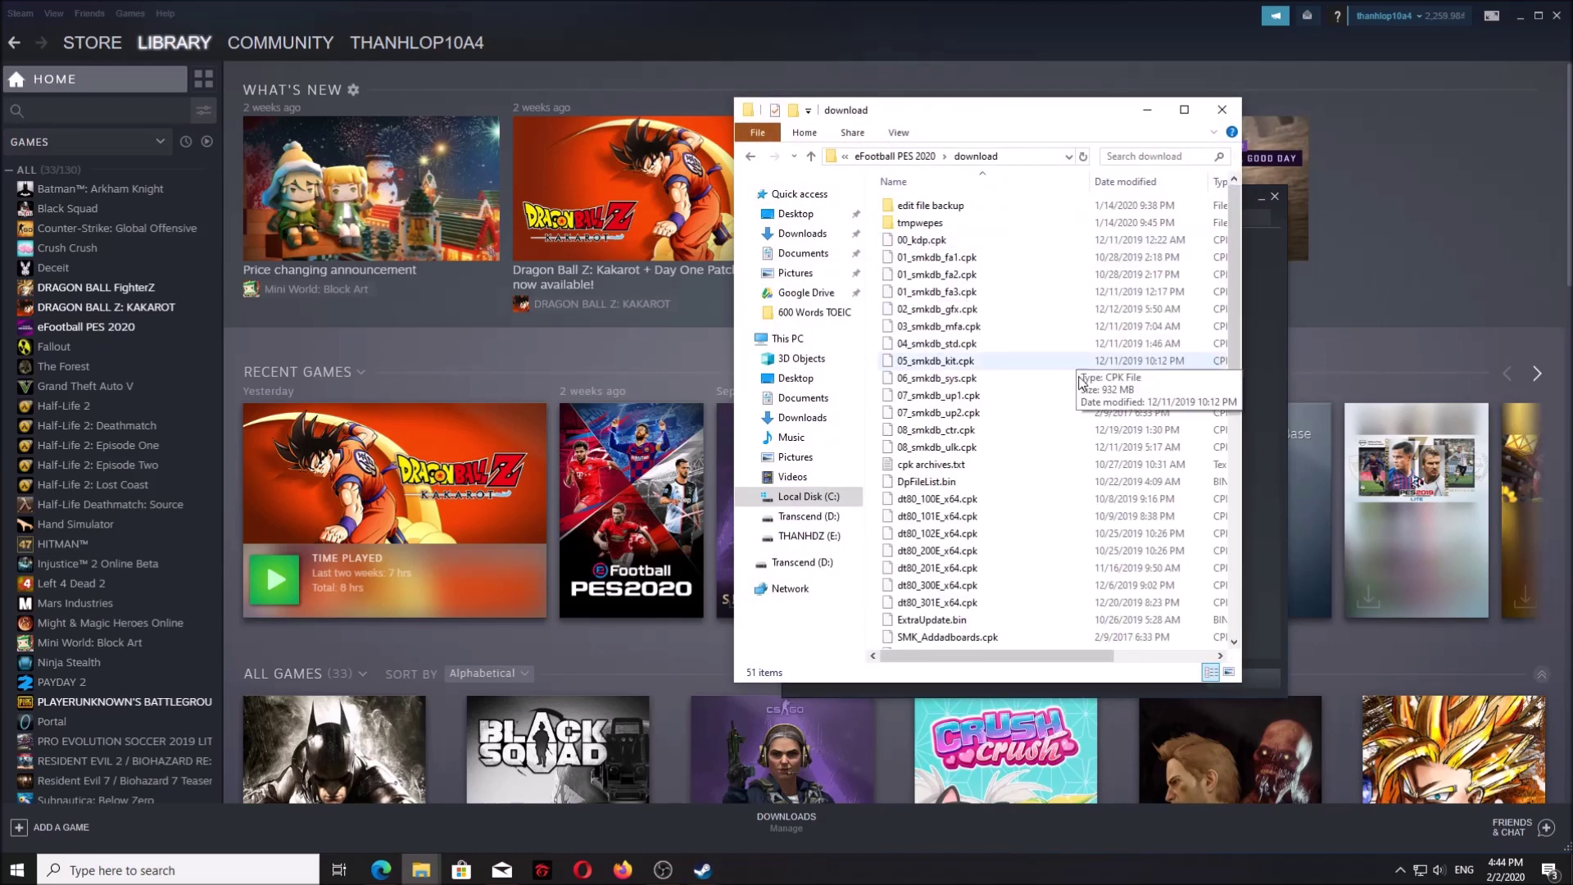
{"action": "left_click", "coordinate": [1184, 109]}
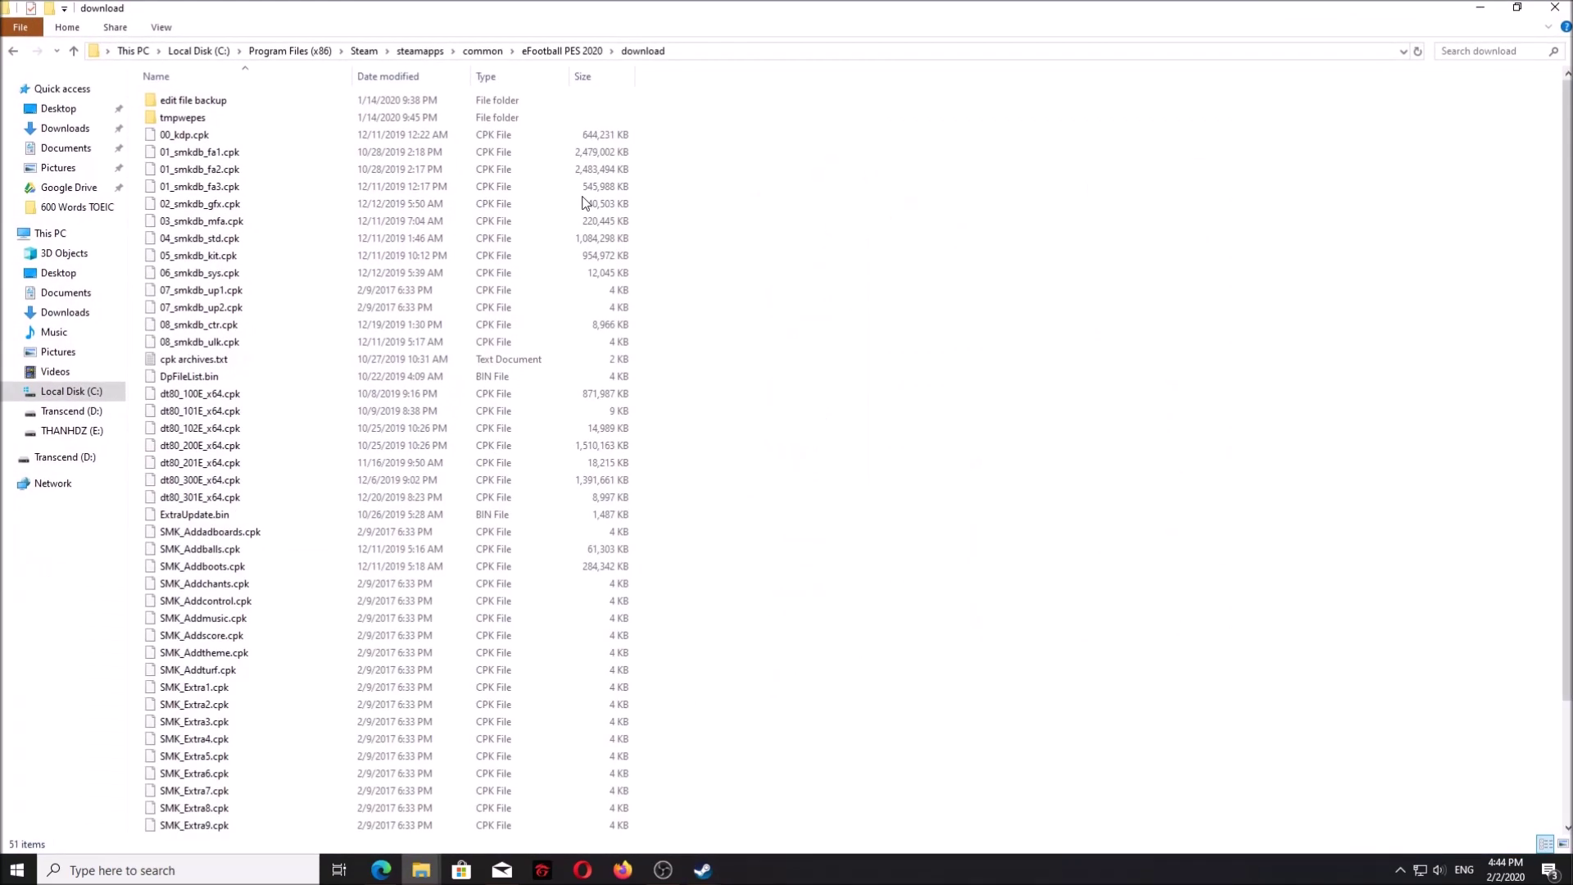
Step: Look inside the edit file backup folder and view the paste option in the game's download folder
{"action": "double_click", "coordinate": [204, 103]}
{"action": "left_click", "coordinate": [15, 51]}
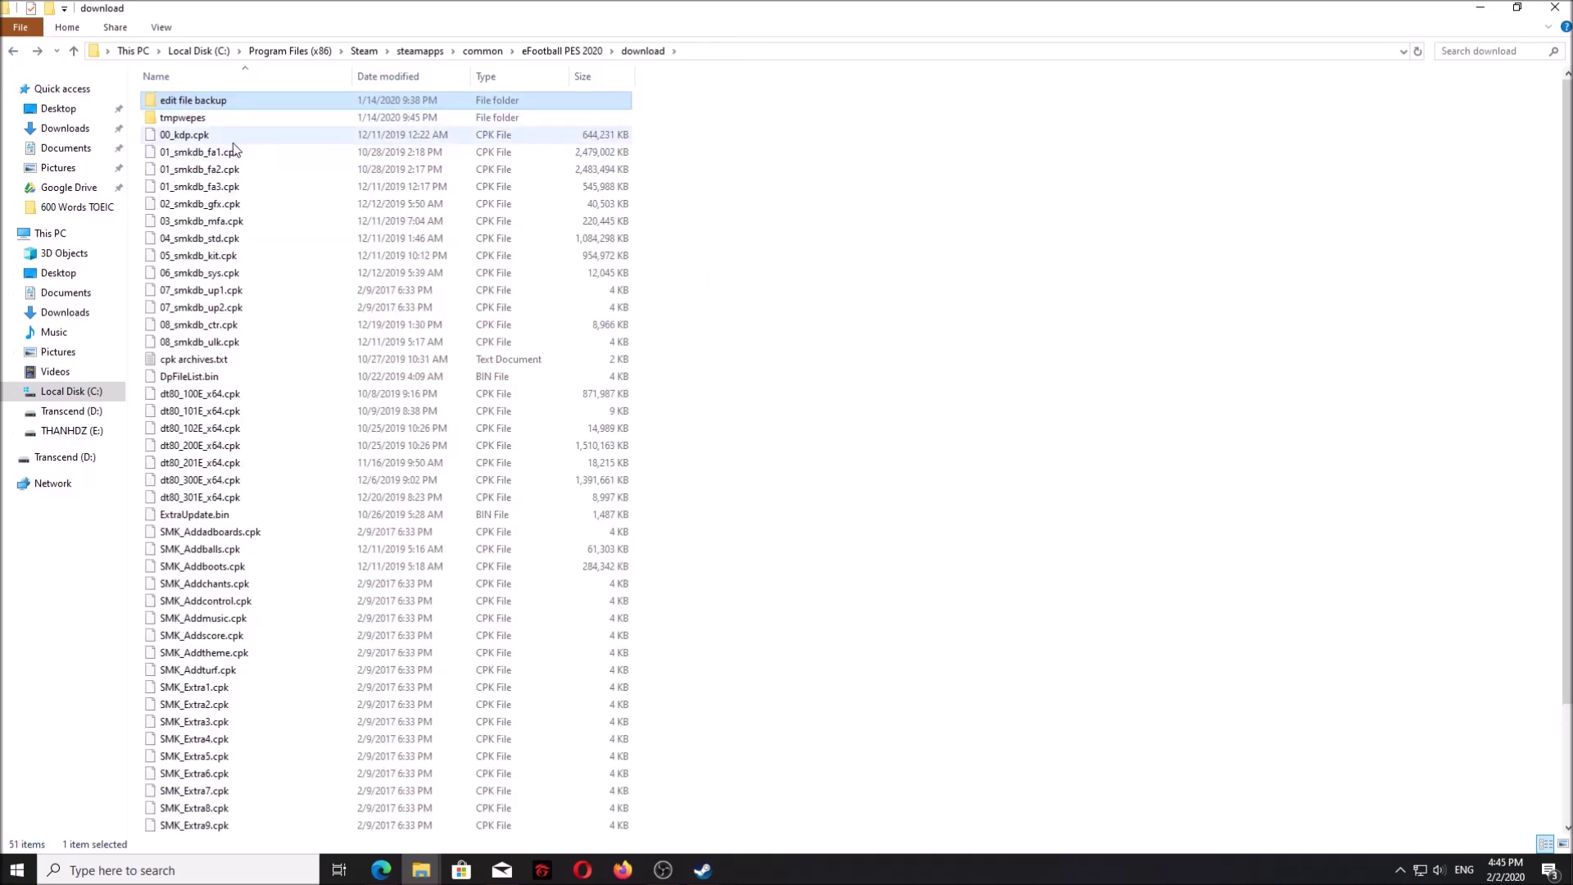
{"action": "right_click", "coordinate": [844, 366]}
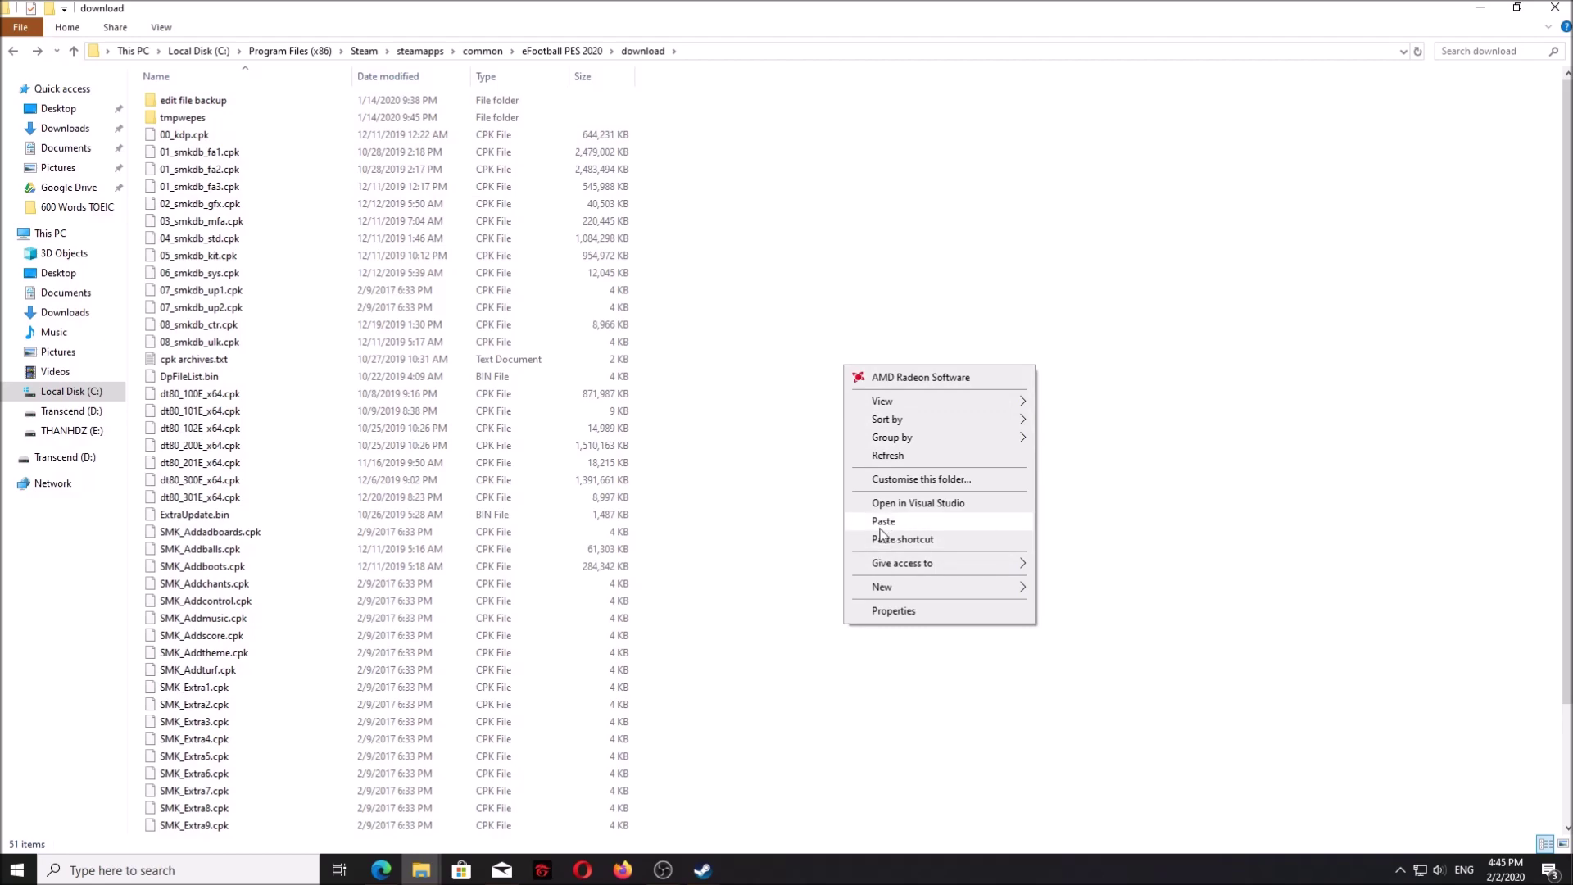
{"action": "left_click", "coordinate": [783, 307]}
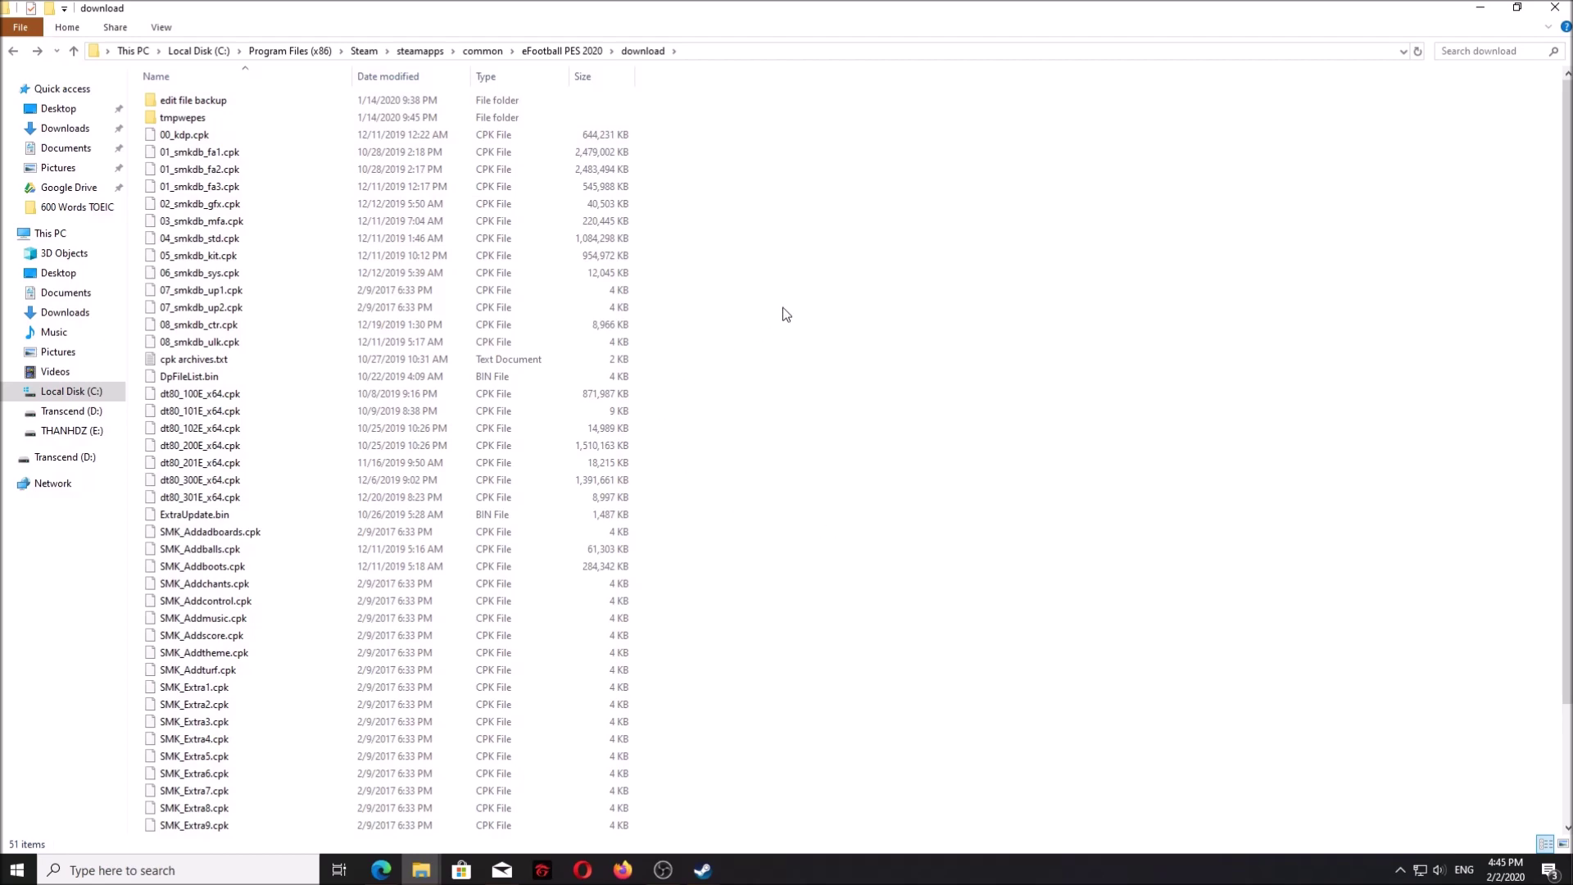
Step: Clear Steam out of the way and select EDIT00000000 in the sp20_dlc301_compatibility folder
{"action": "double_click", "coordinate": [416, 7]}
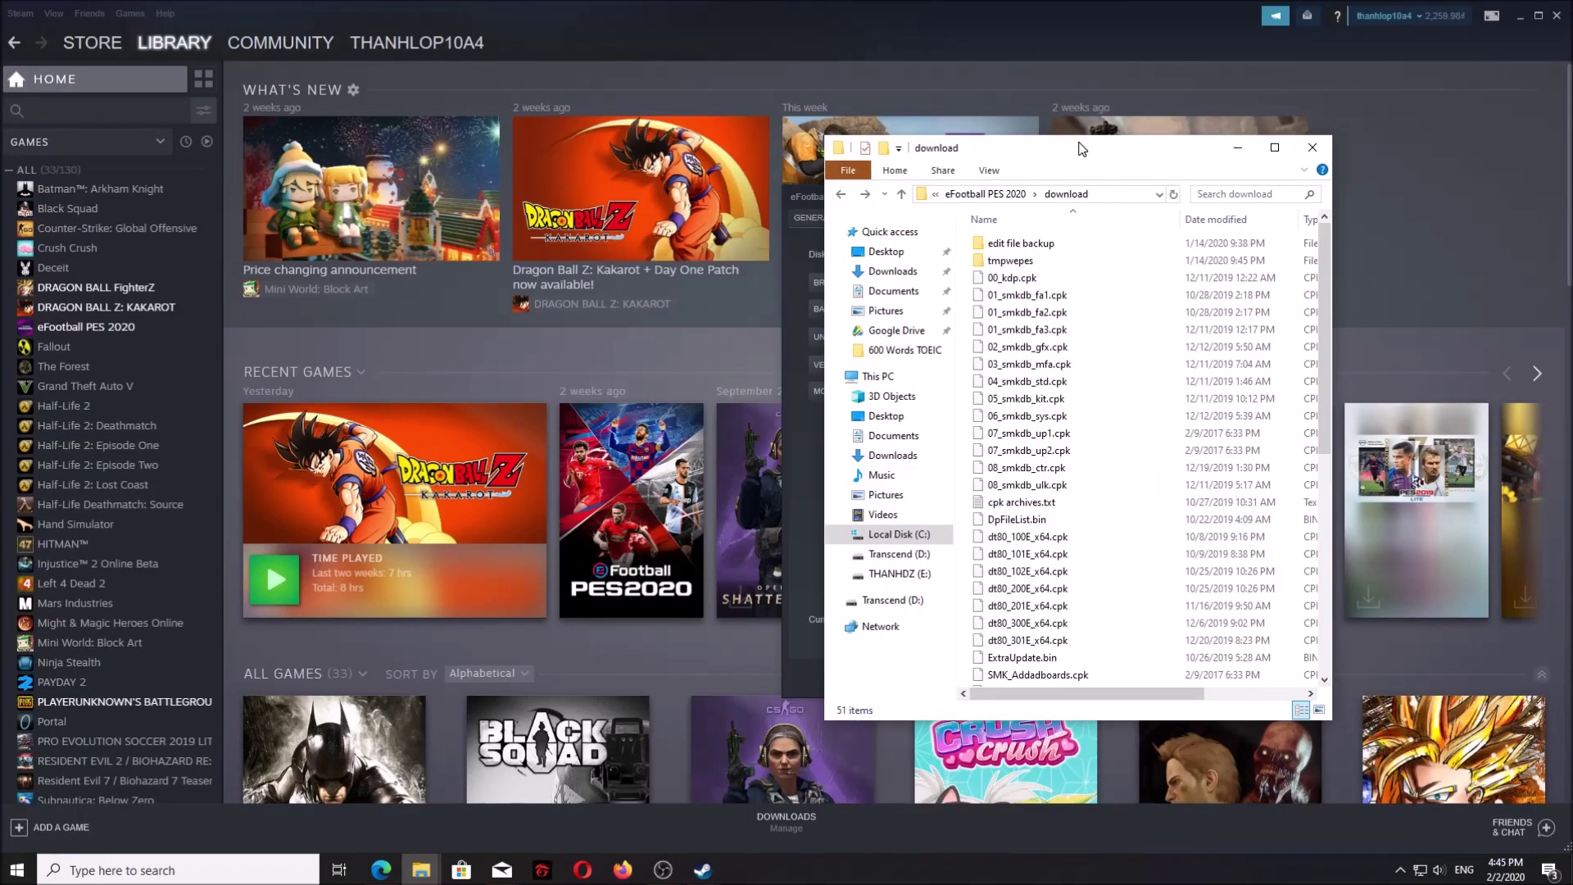
{"action": "left_click", "coordinate": [1520, 16]}
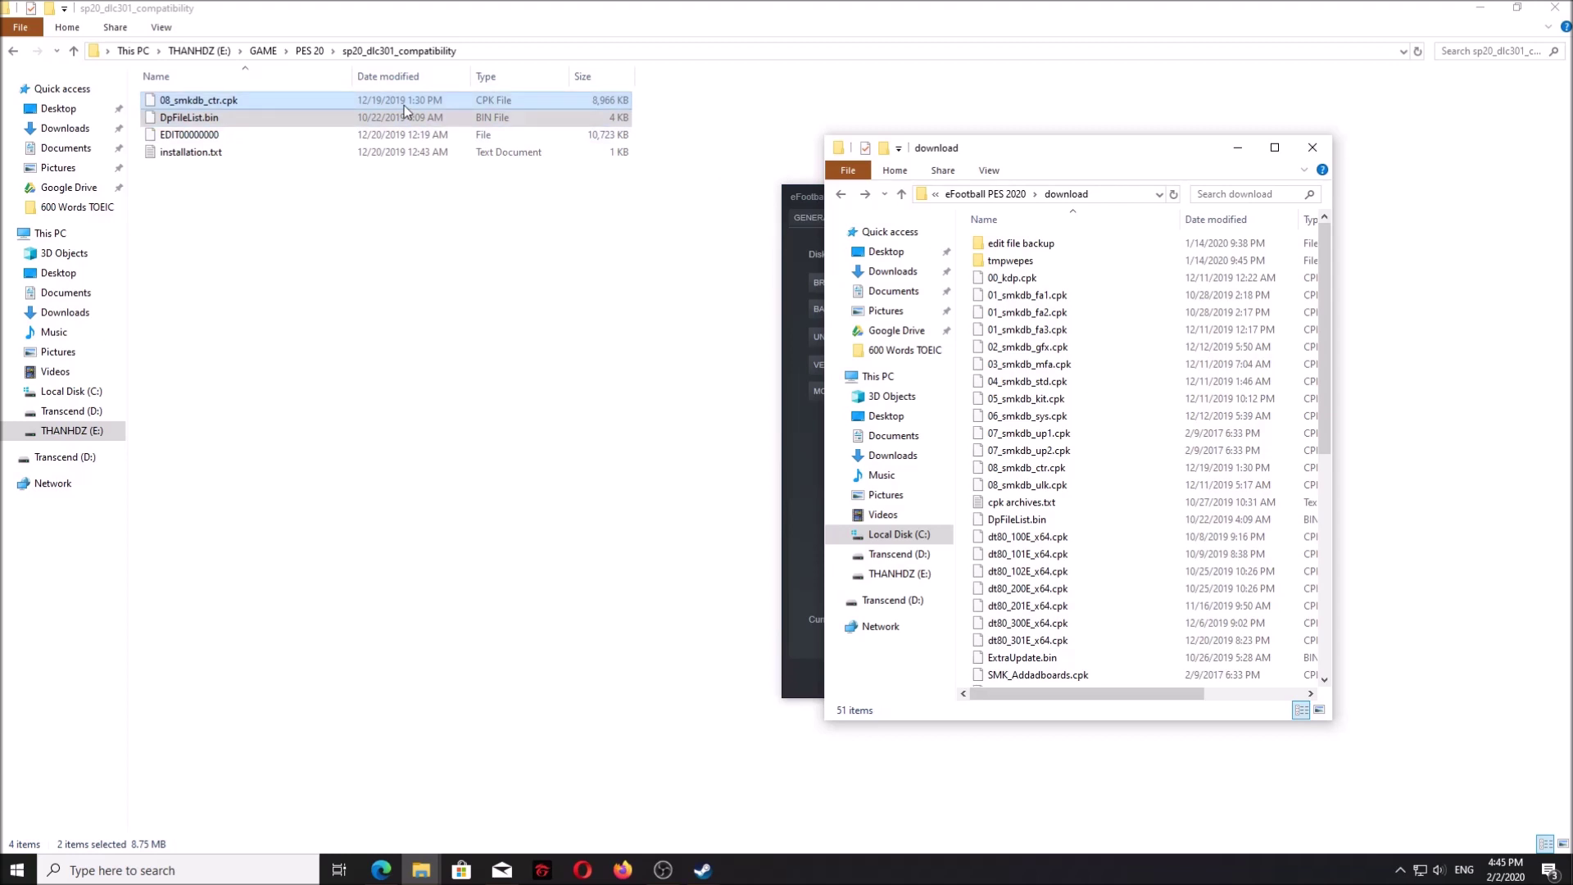
{"action": "left_click", "coordinate": [206, 136]}
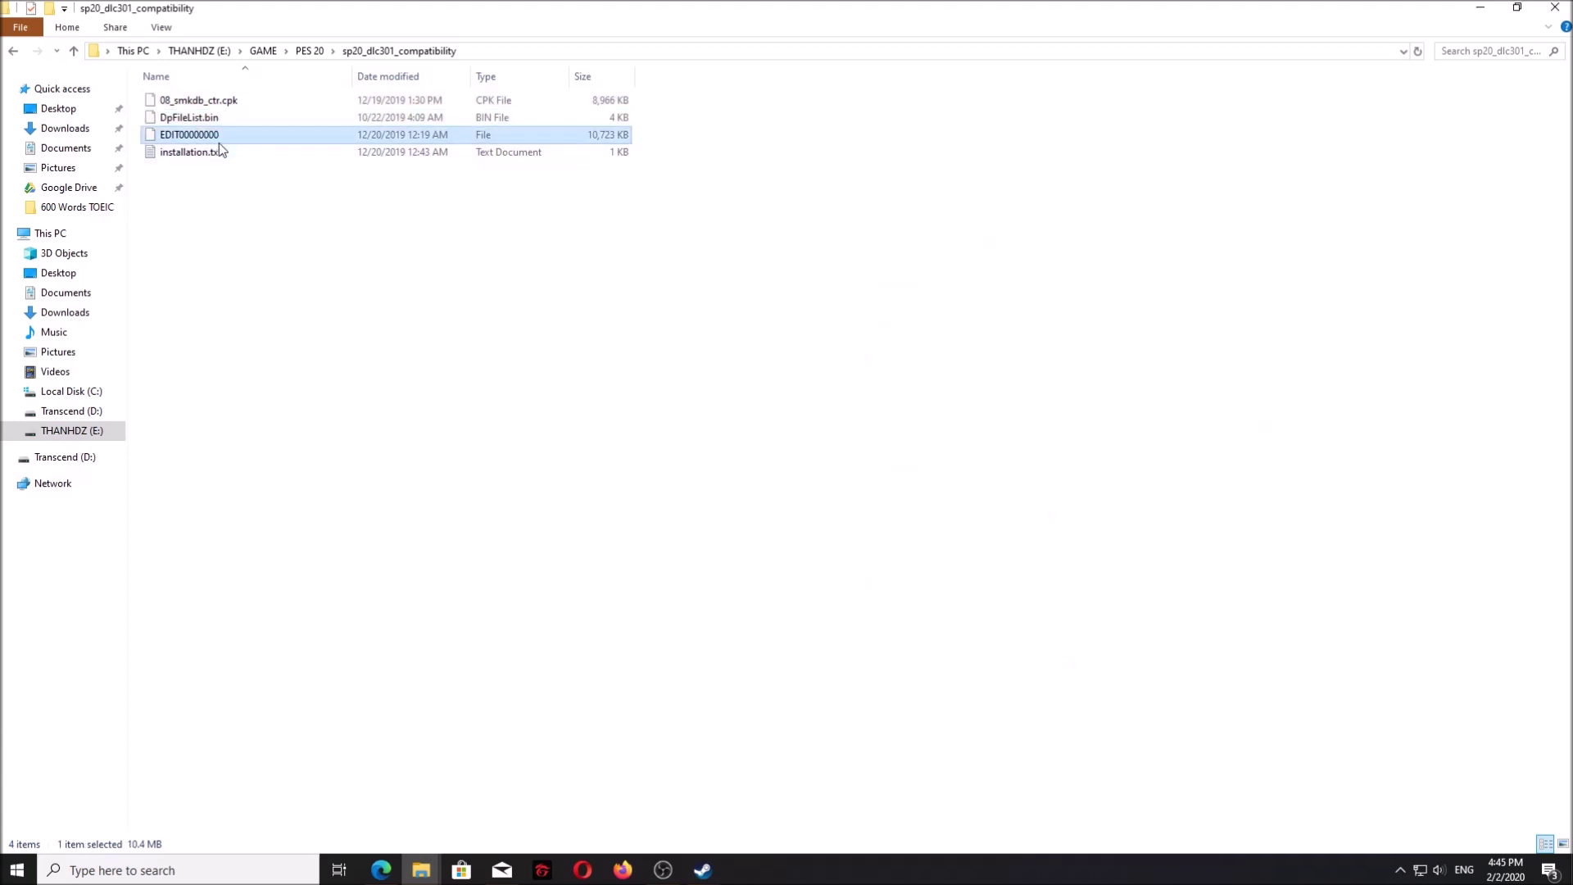
Step: Open the eFootball PES 2020 save folder under KONAMI in Documents and arrange its window beside the download folder window
{"action": "left_click", "coordinate": [82, 294]}
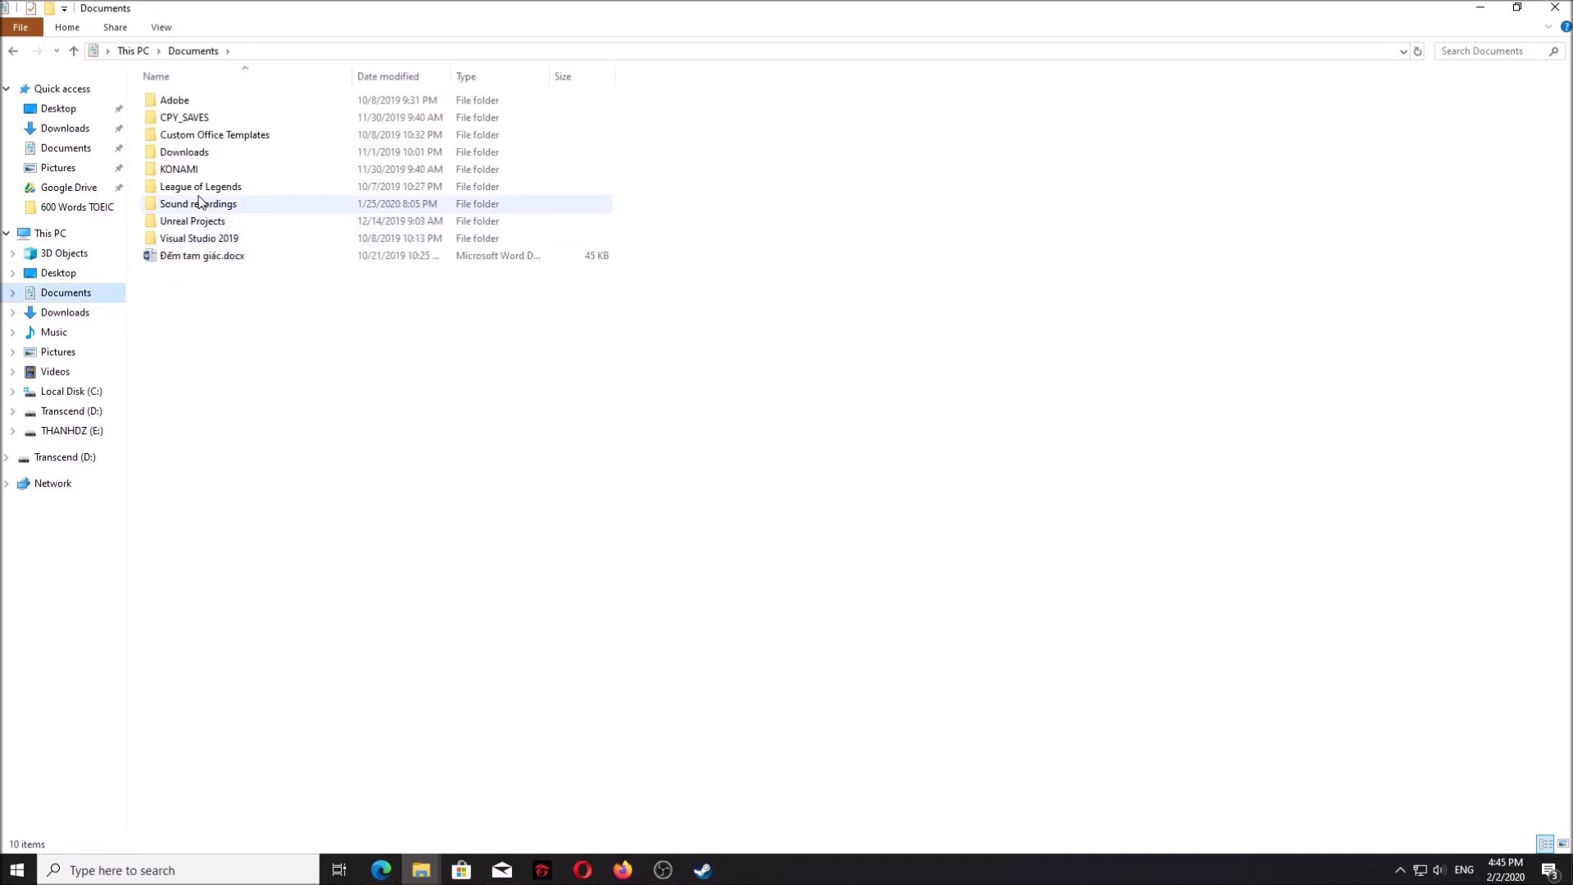
{"action": "double_click", "coordinate": [174, 169]}
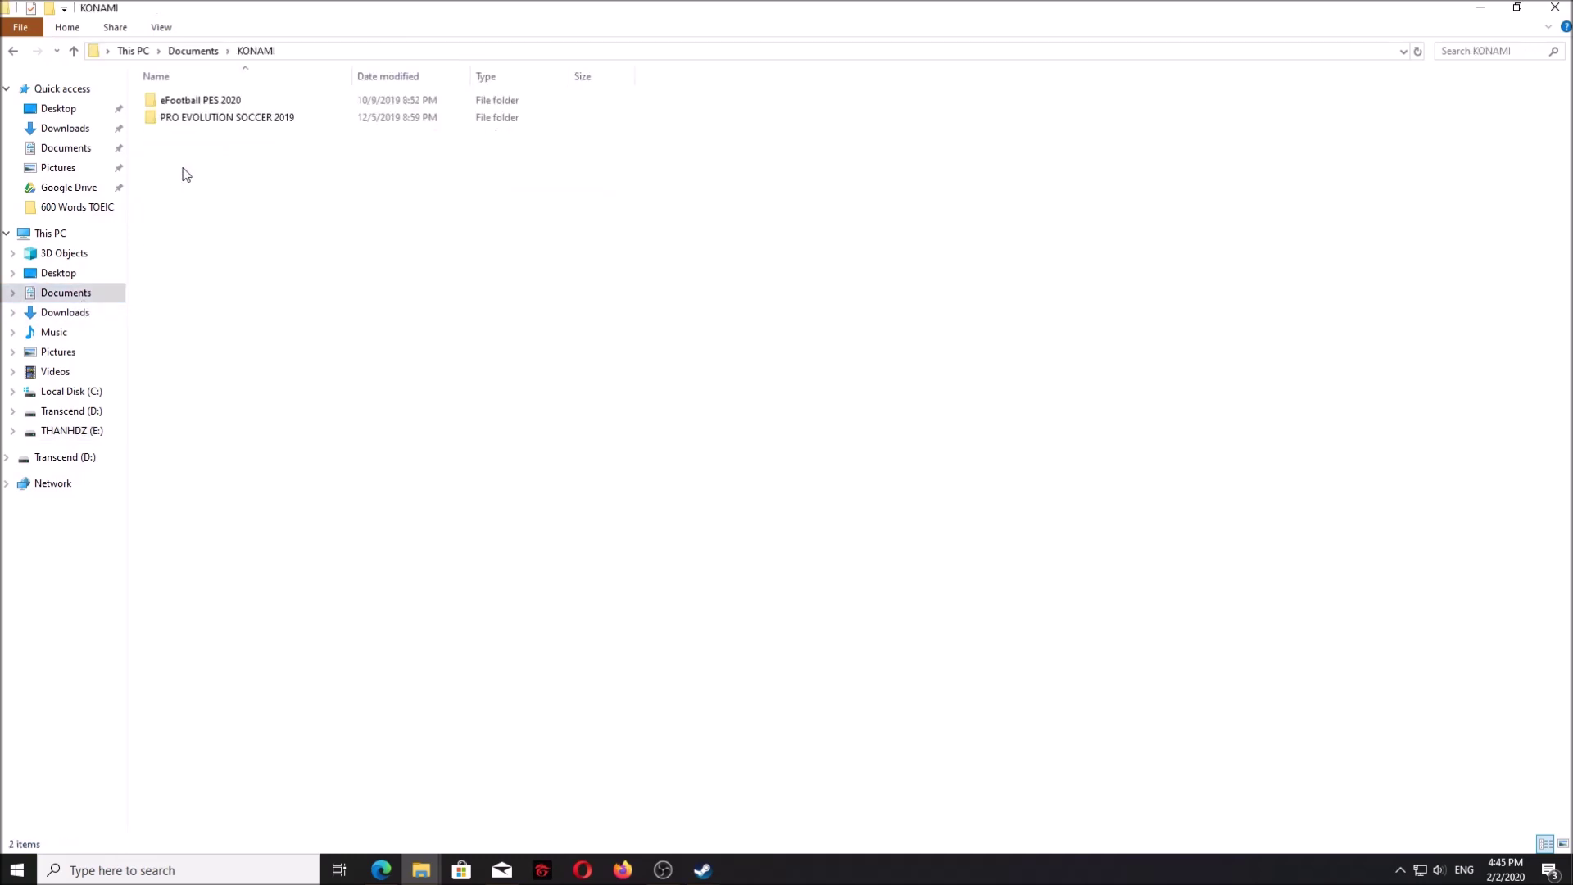
{"action": "left_click", "coordinate": [206, 104]}
{"action": "double_click", "coordinate": [206, 104]}
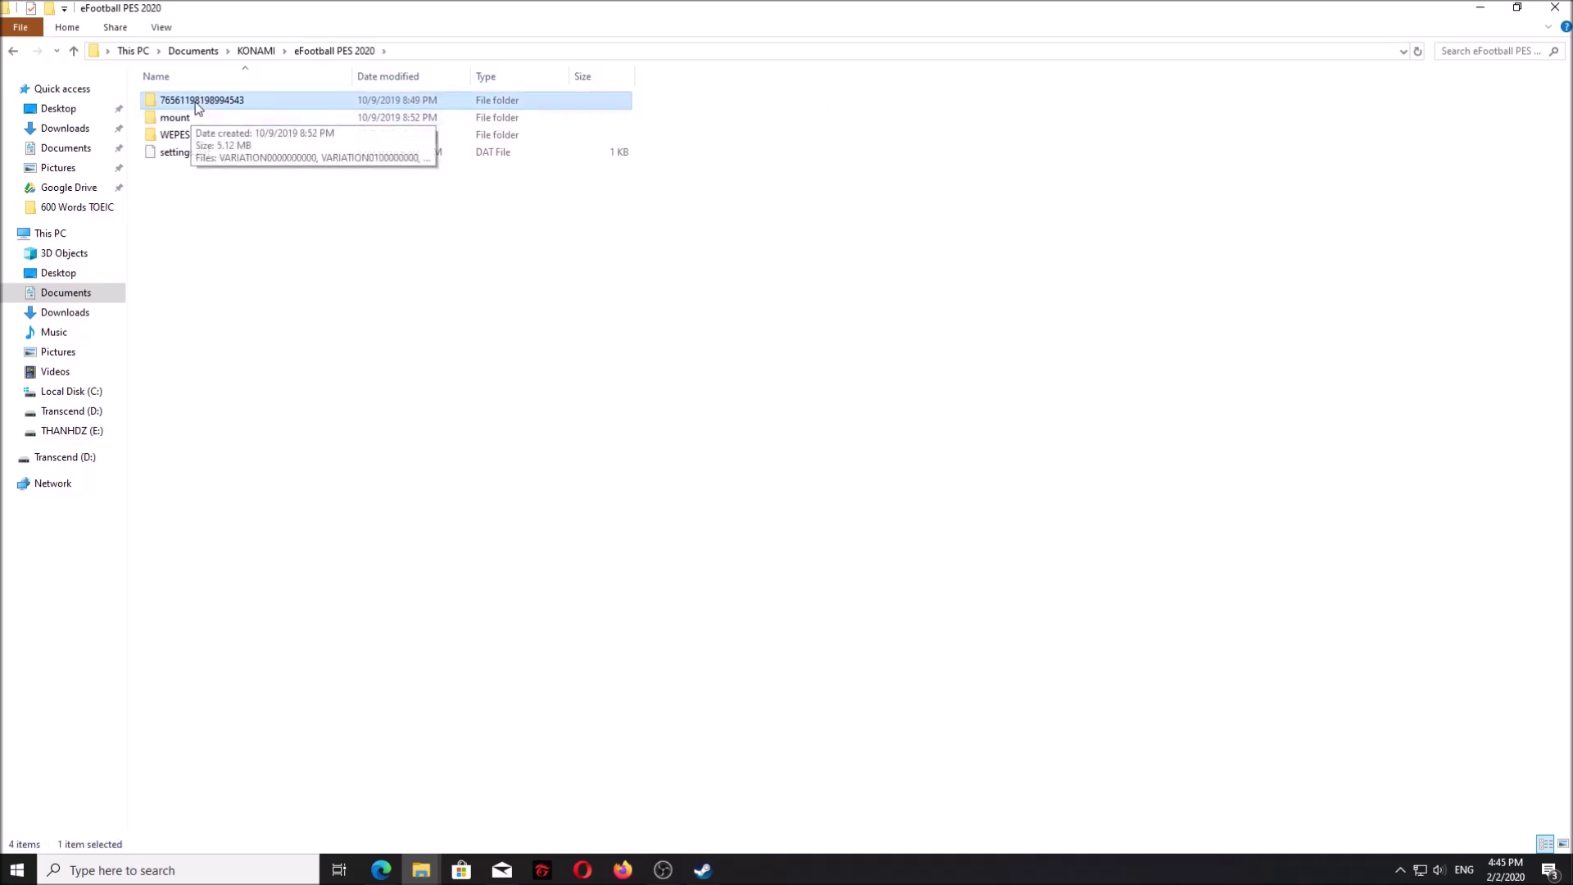
{"action": "double_click", "coordinate": [213, 103]}
{"action": "double_click", "coordinate": [203, 98]}
{"action": "double_click", "coordinate": [386, 18]}
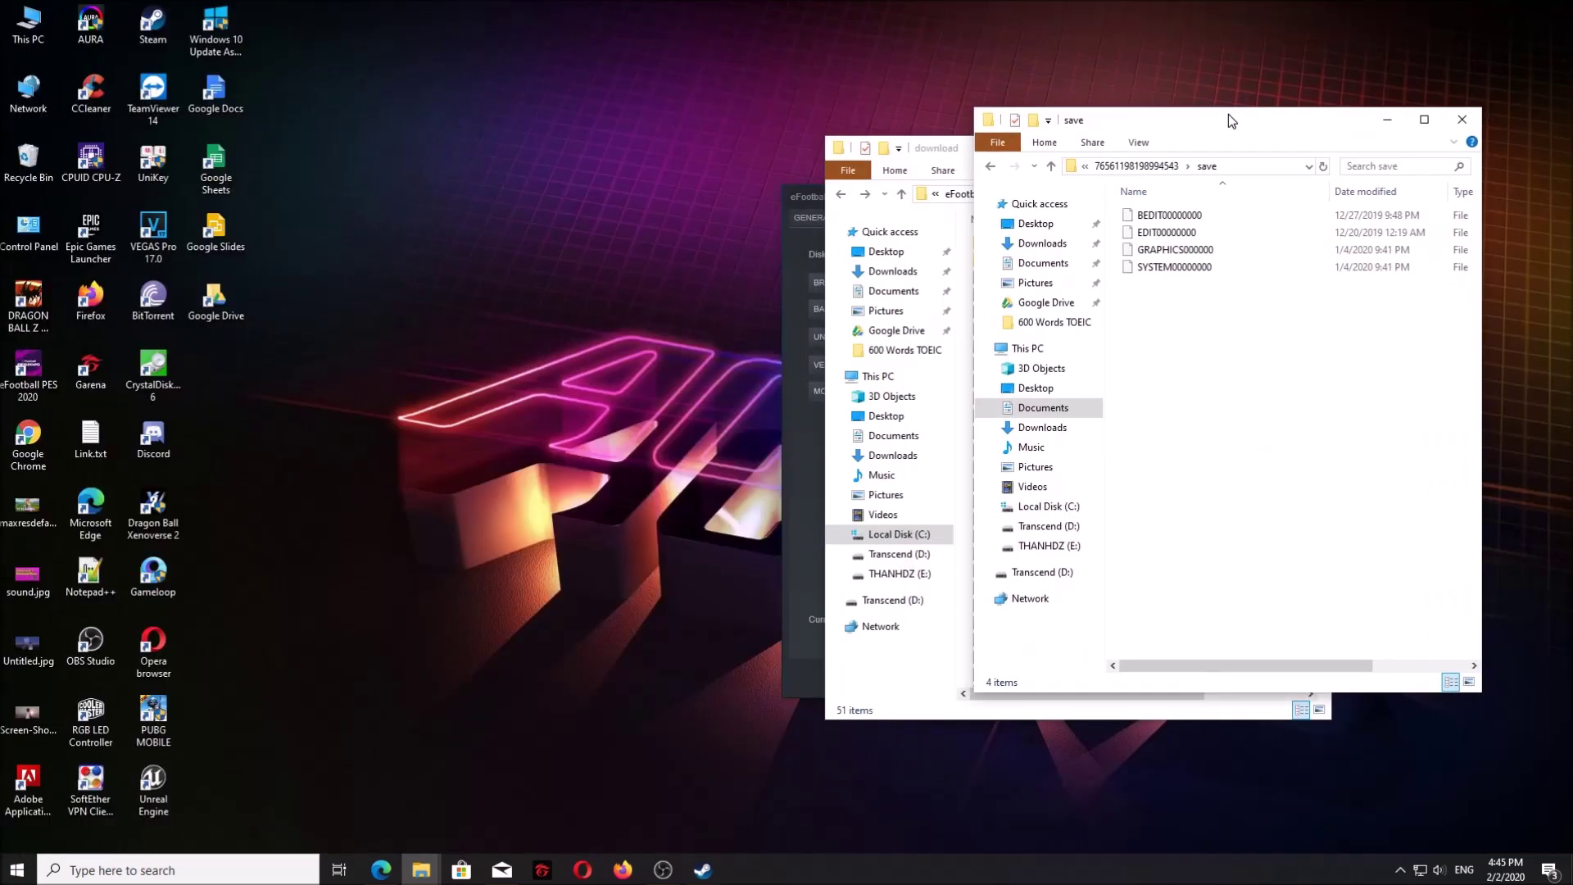
{"action": "left_click_drag", "start_coordinate": [923, 150], "coordinate": [283, 119]}
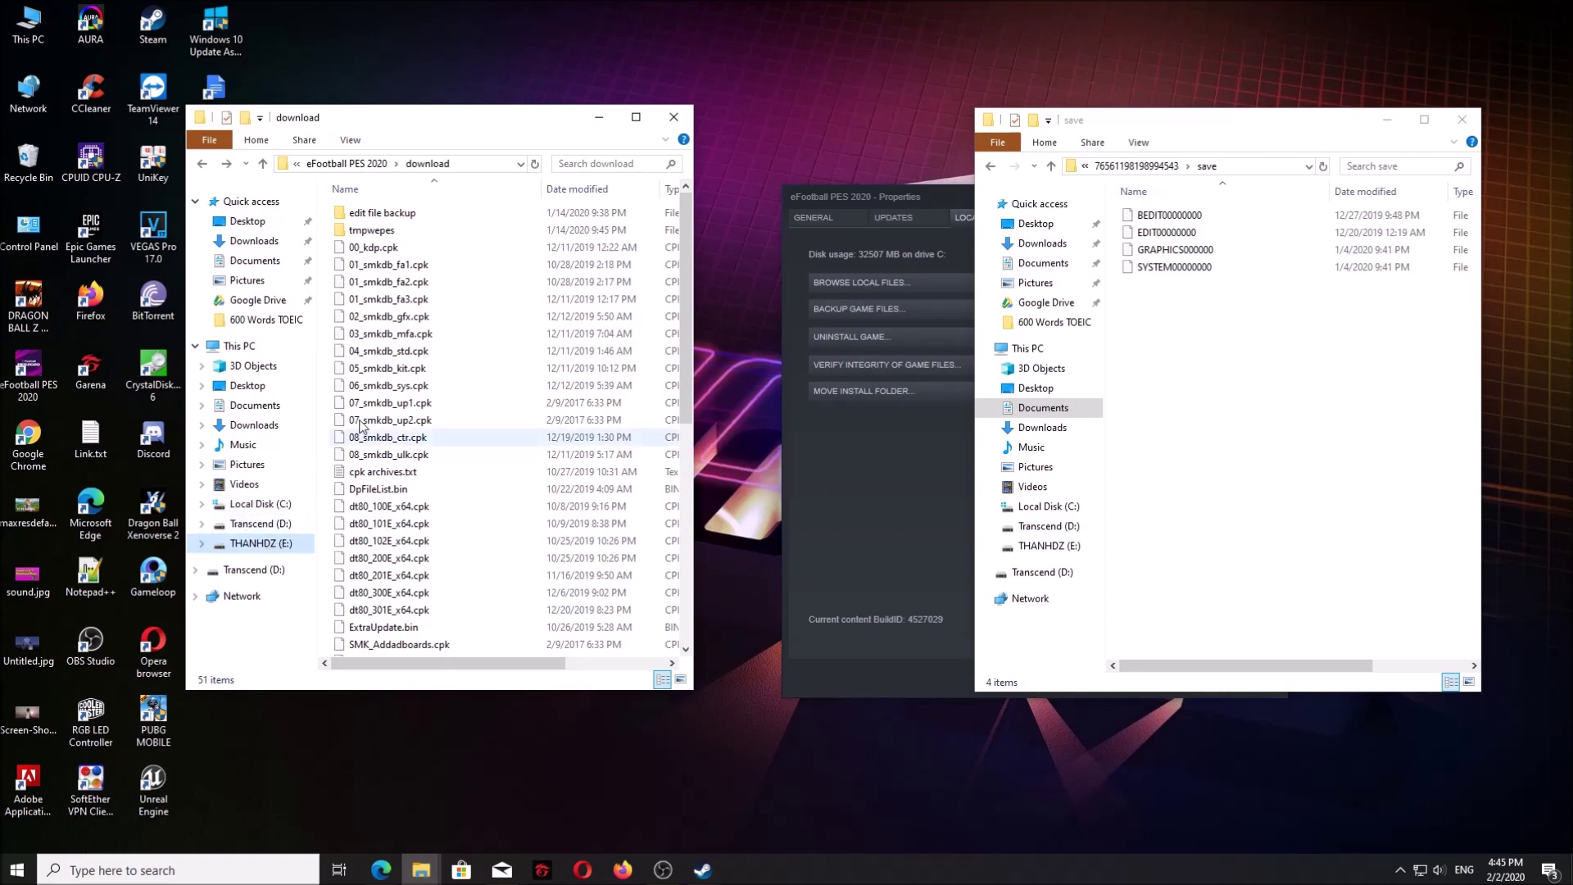
Step: Copy EDIT00000000 from GAME\PES 20\sp20_dlc301_compatibility on drive E: and bring up the paste option in the save folder
{"action": "left_click", "coordinate": [261, 544]}
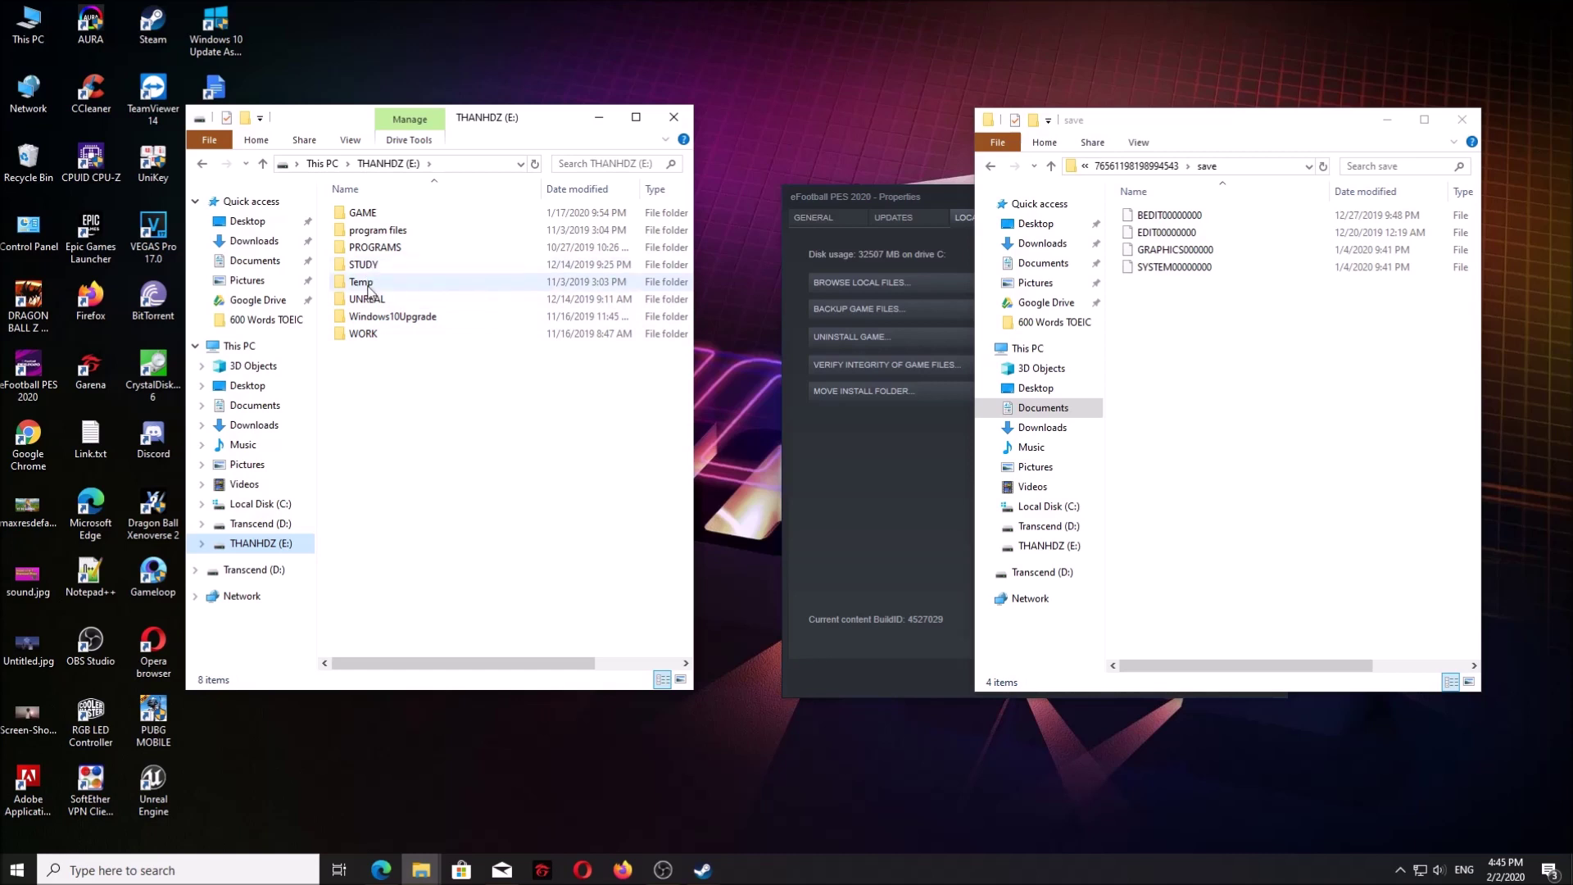
{"action": "double_click", "coordinate": [367, 216]}
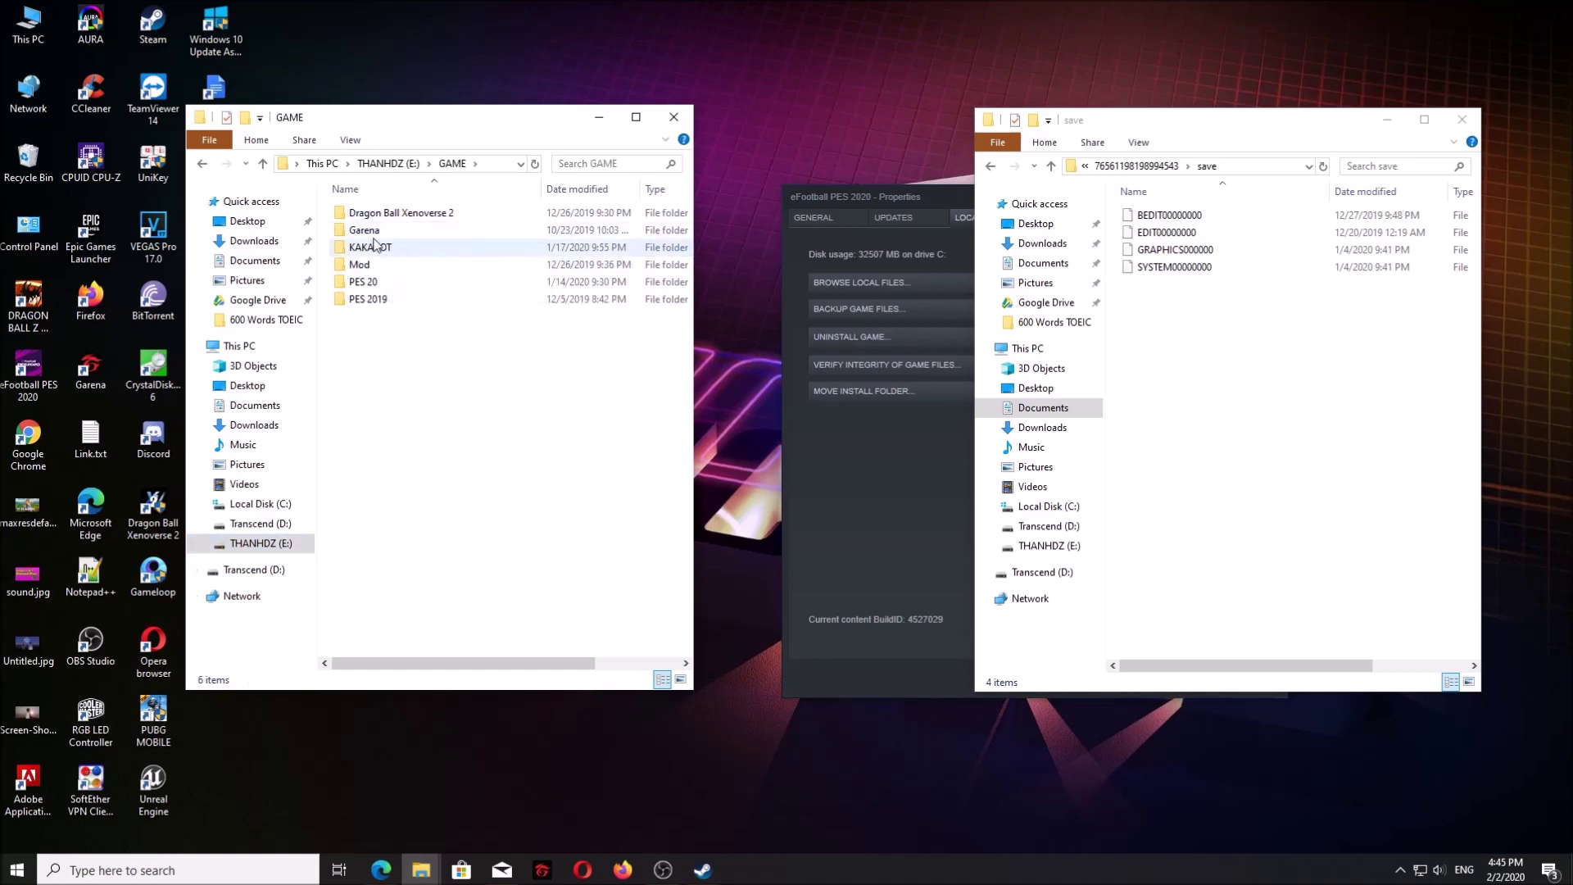
{"action": "double_click", "coordinate": [365, 282]}
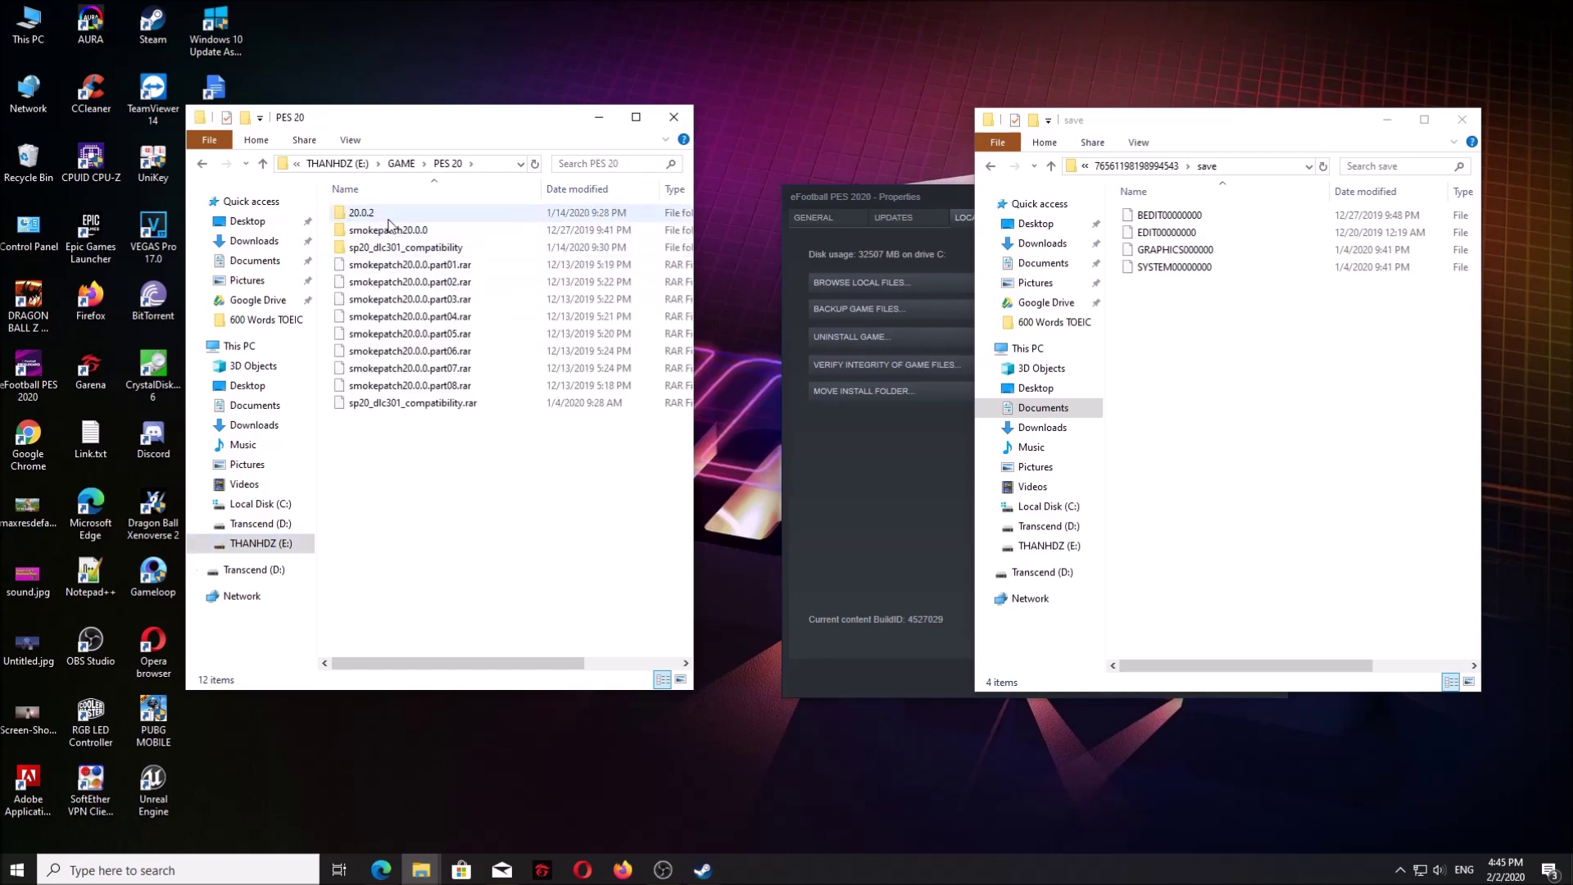
{"action": "double_click", "coordinate": [365, 248]}
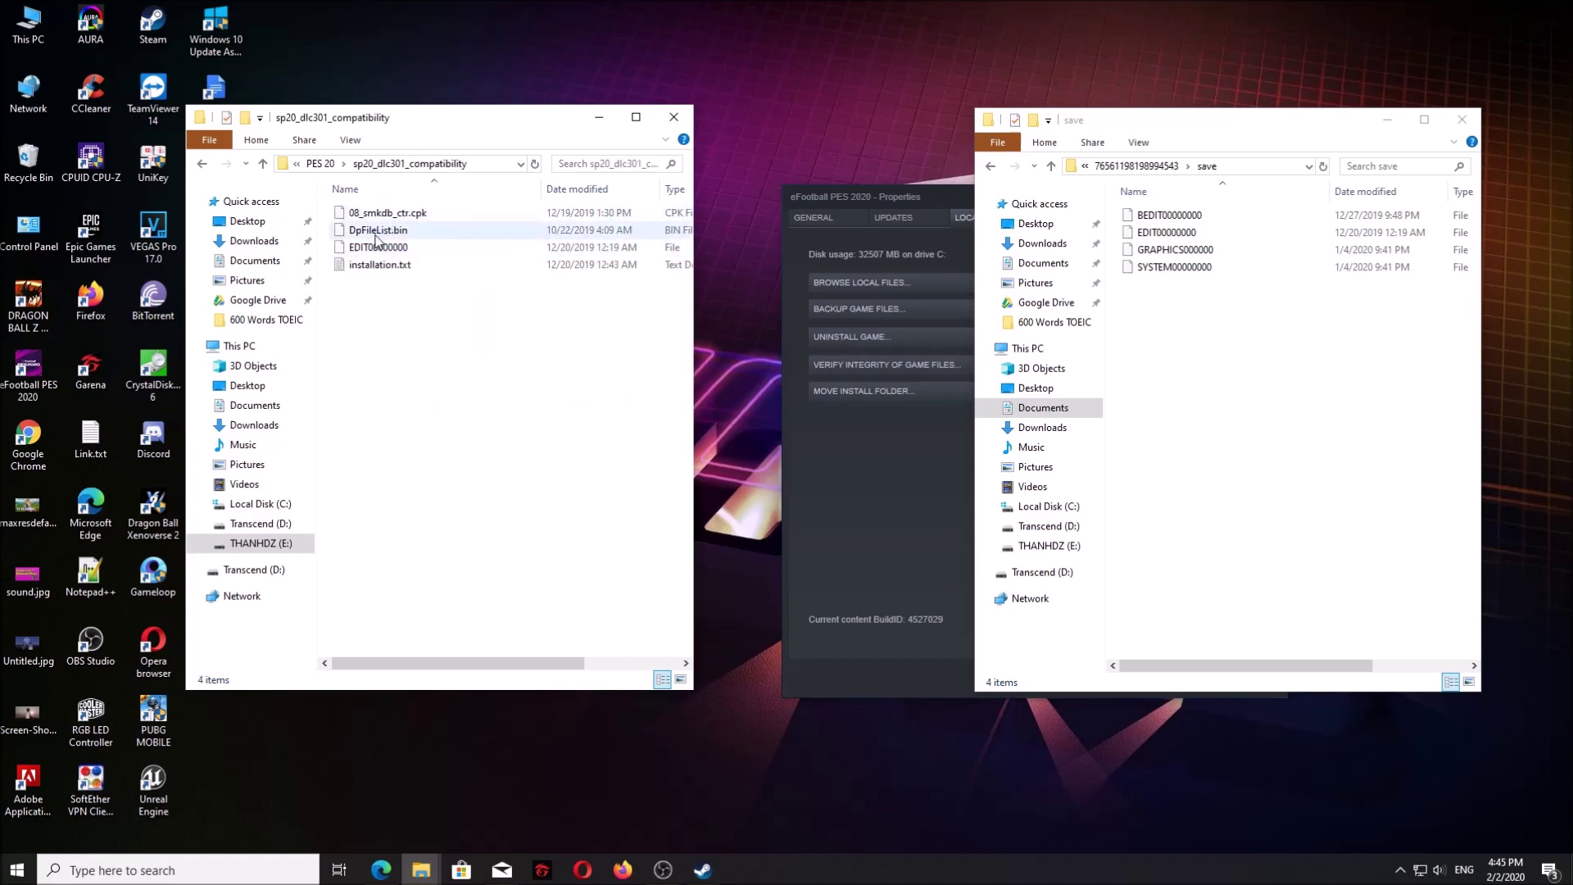
{"action": "right_click", "coordinate": [370, 247]}
{"action": "left_click", "coordinate": [410, 438]}
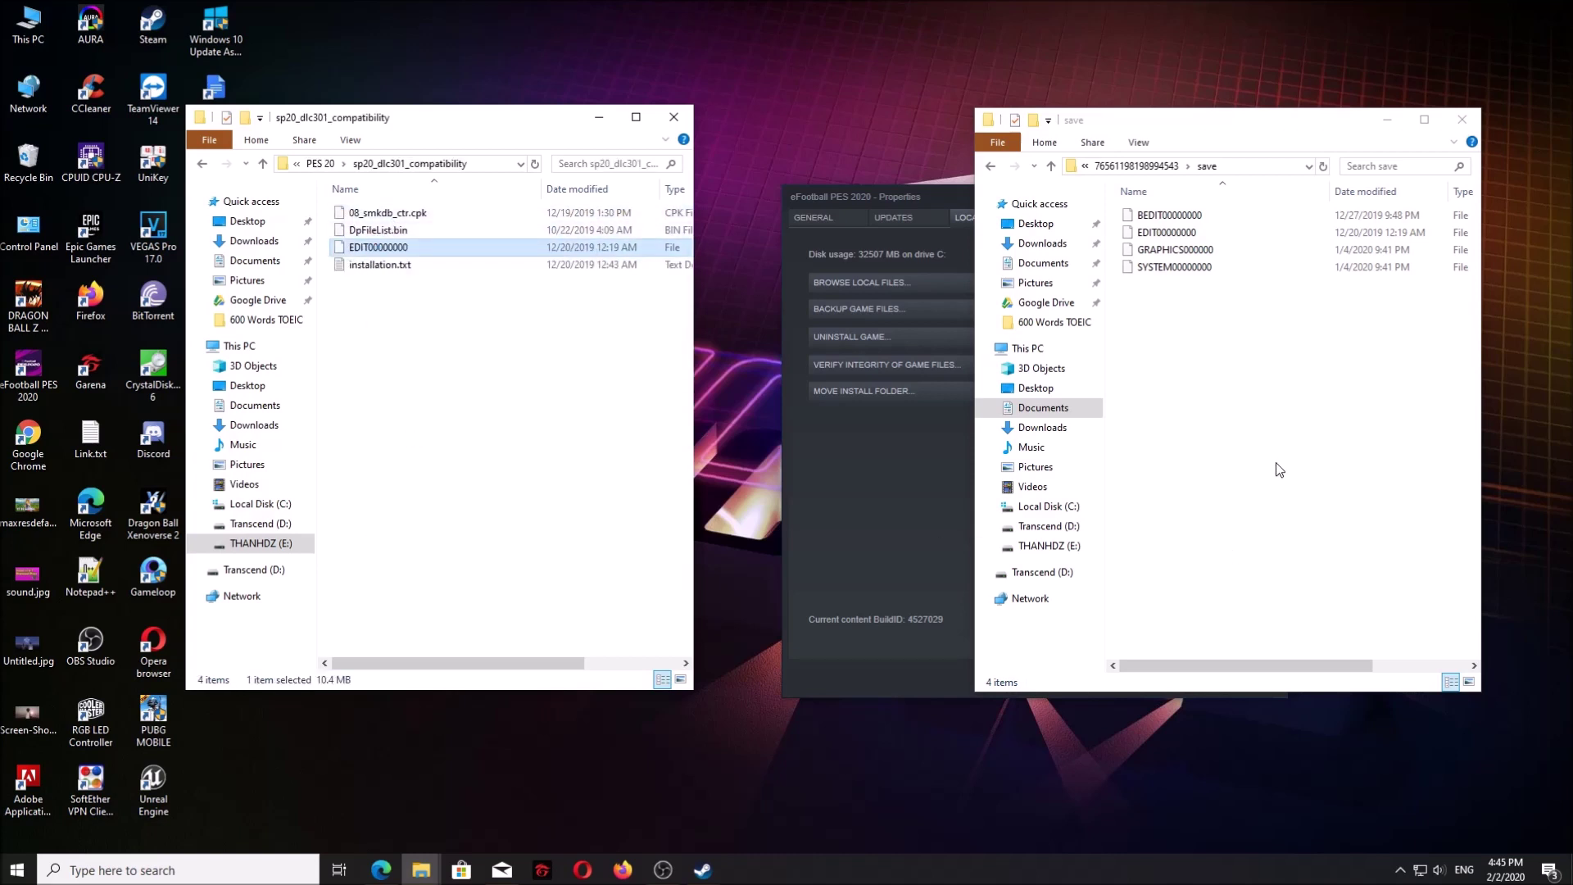
{"action": "right_click", "coordinate": [1277, 449]}
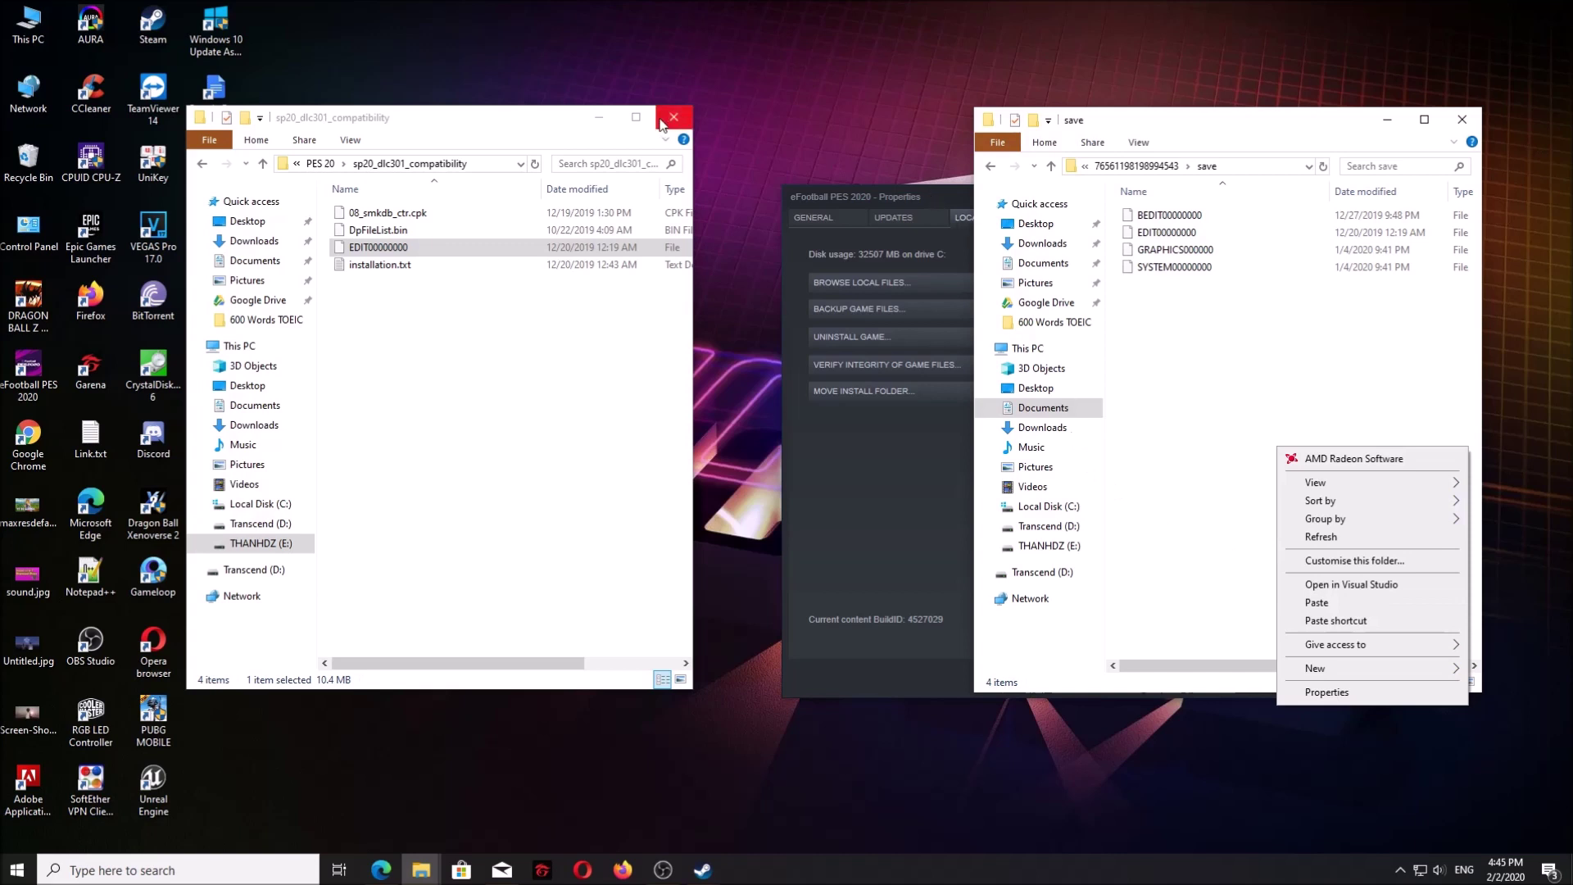
Step: Close the eFootball PES 2020 properties window and minimize the sp20_dlc301_compatibility and save folder windows
{"action": "left_click", "coordinate": [908, 197]}
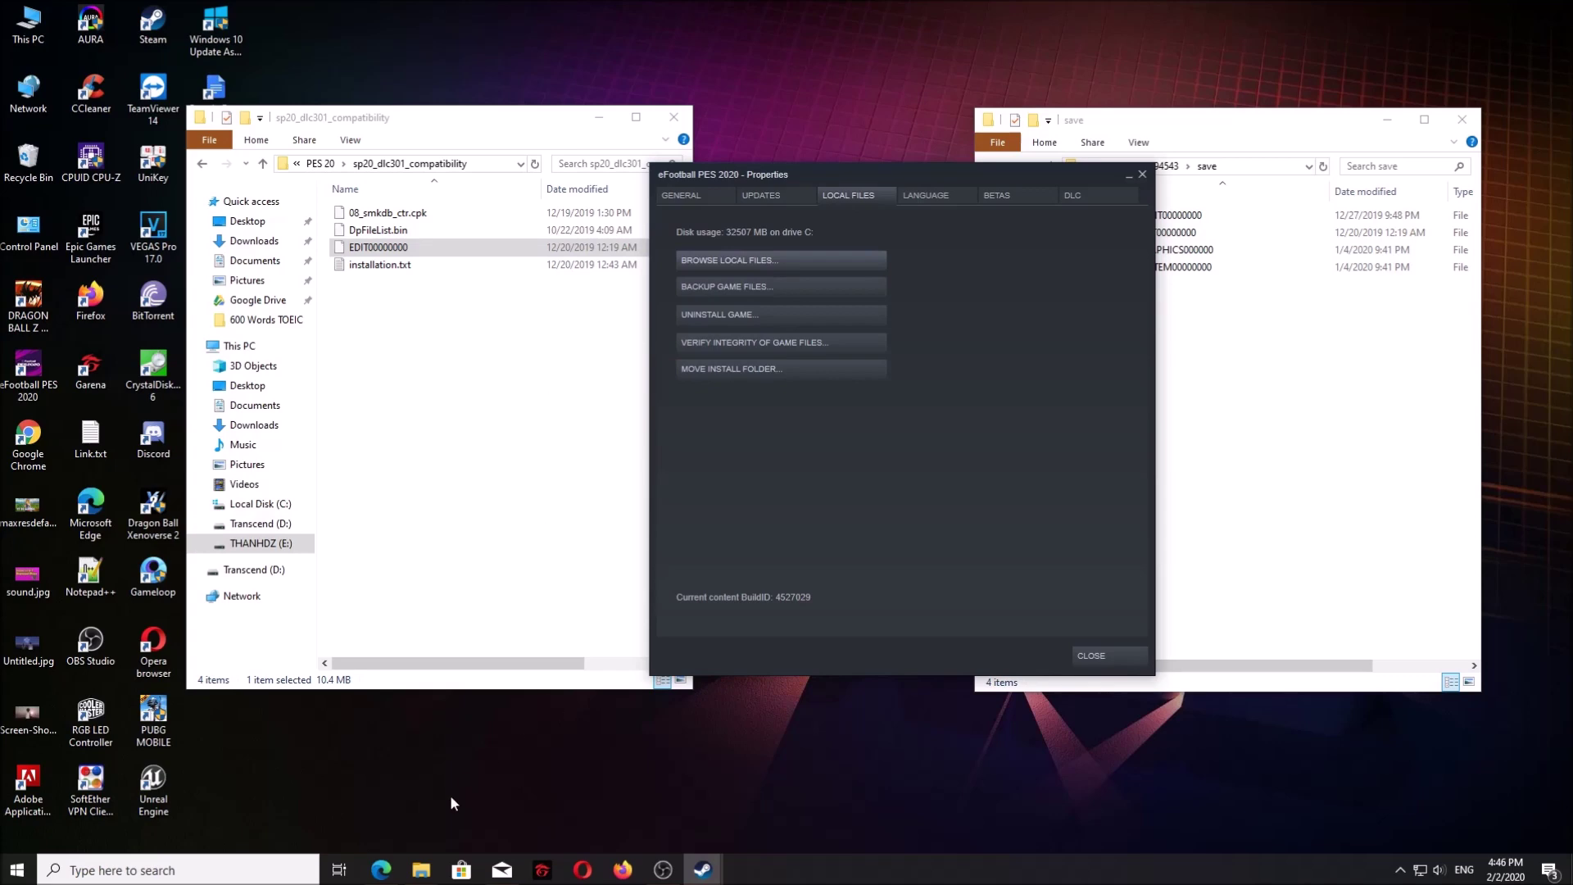
{"action": "left_click", "coordinate": [1141, 174]}
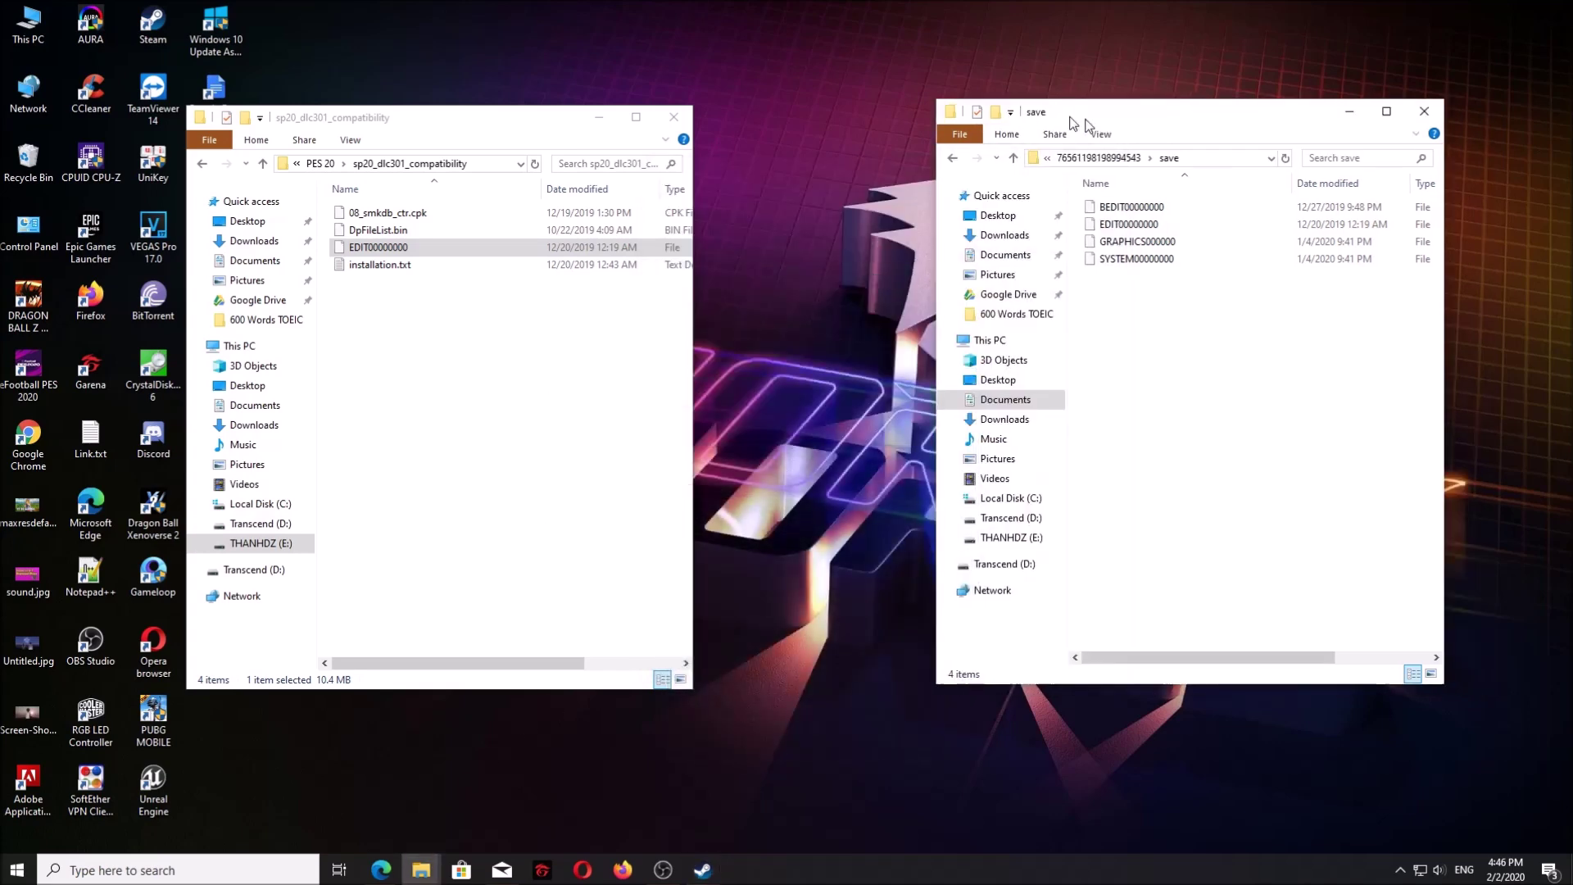
{"action": "left_click_drag", "start_coordinate": [1097, 120], "coordinate": [765, 67]}
{"action": "left_click", "coordinate": [553, 123]}
{"action": "left_click", "coordinate": [599, 118]}
{"action": "left_click_drag", "start_coordinate": [869, 72], "coordinate": [670, 52]}
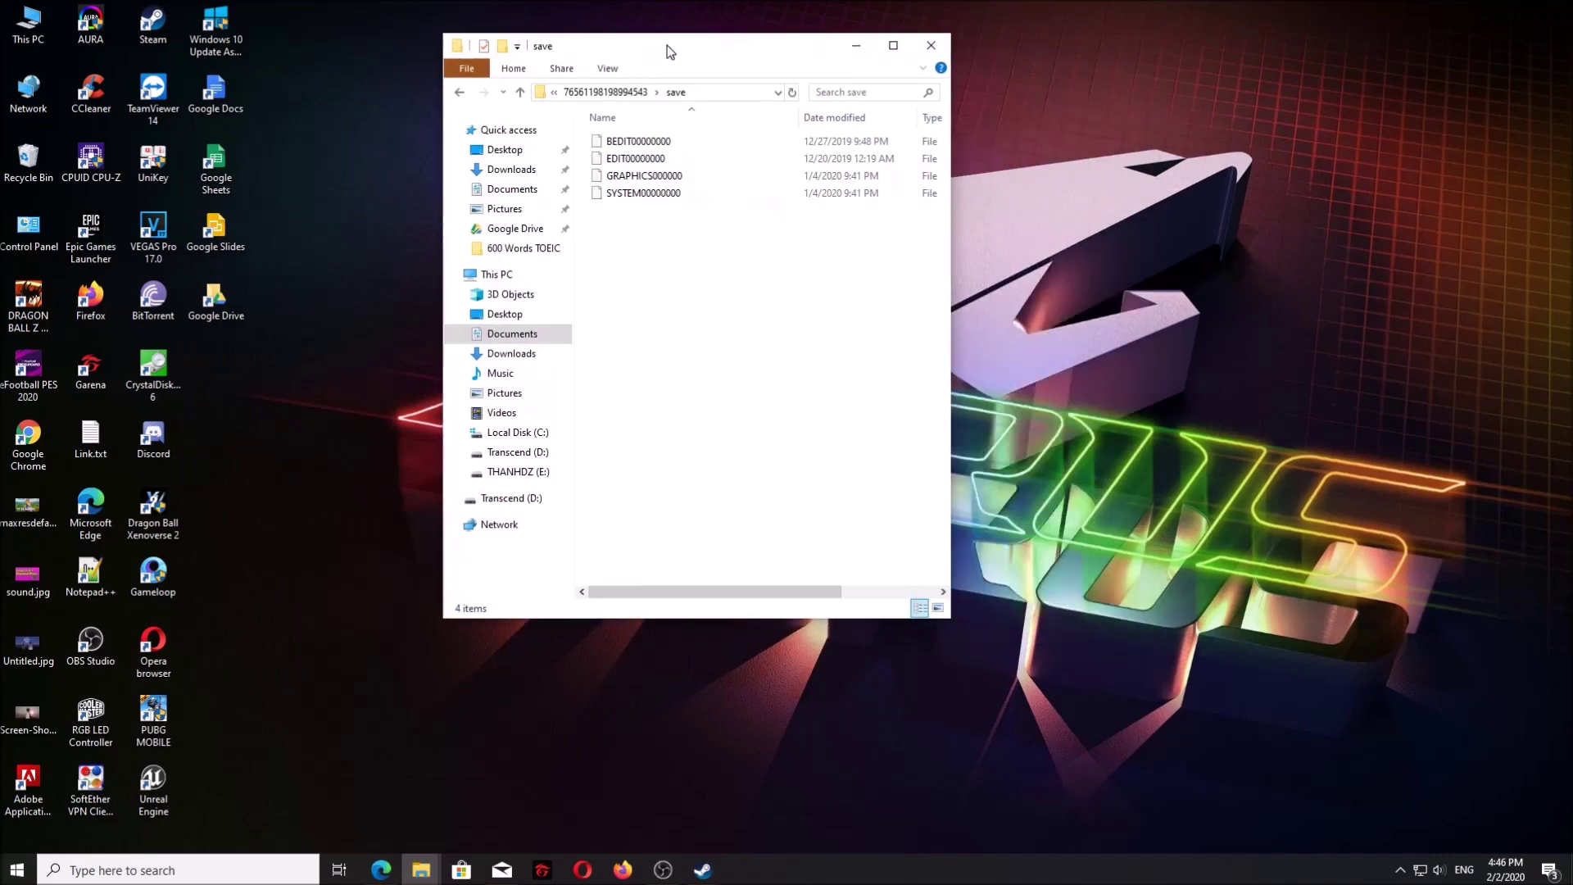
{"action": "left_click", "coordinate": [856, 45]}
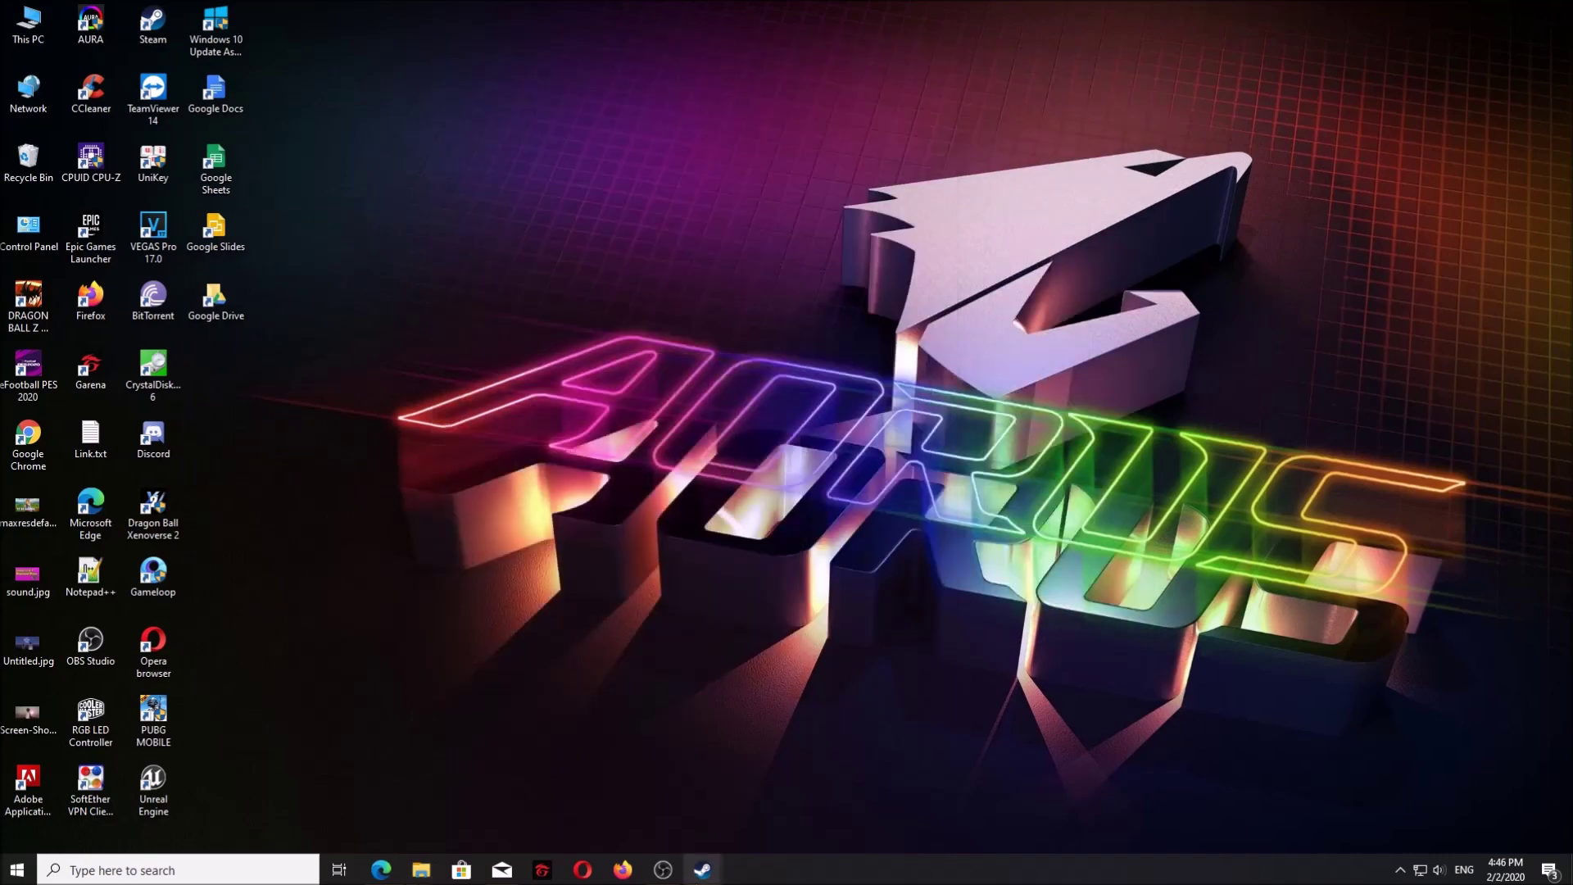
Step: Launch eFootball PES 2020 from the Steam library and continue past the game's title screen
{"action": "mouse_move", "coordinate": [702, 867]}
{"action": "left_click", "coordinate": [681, 842]}
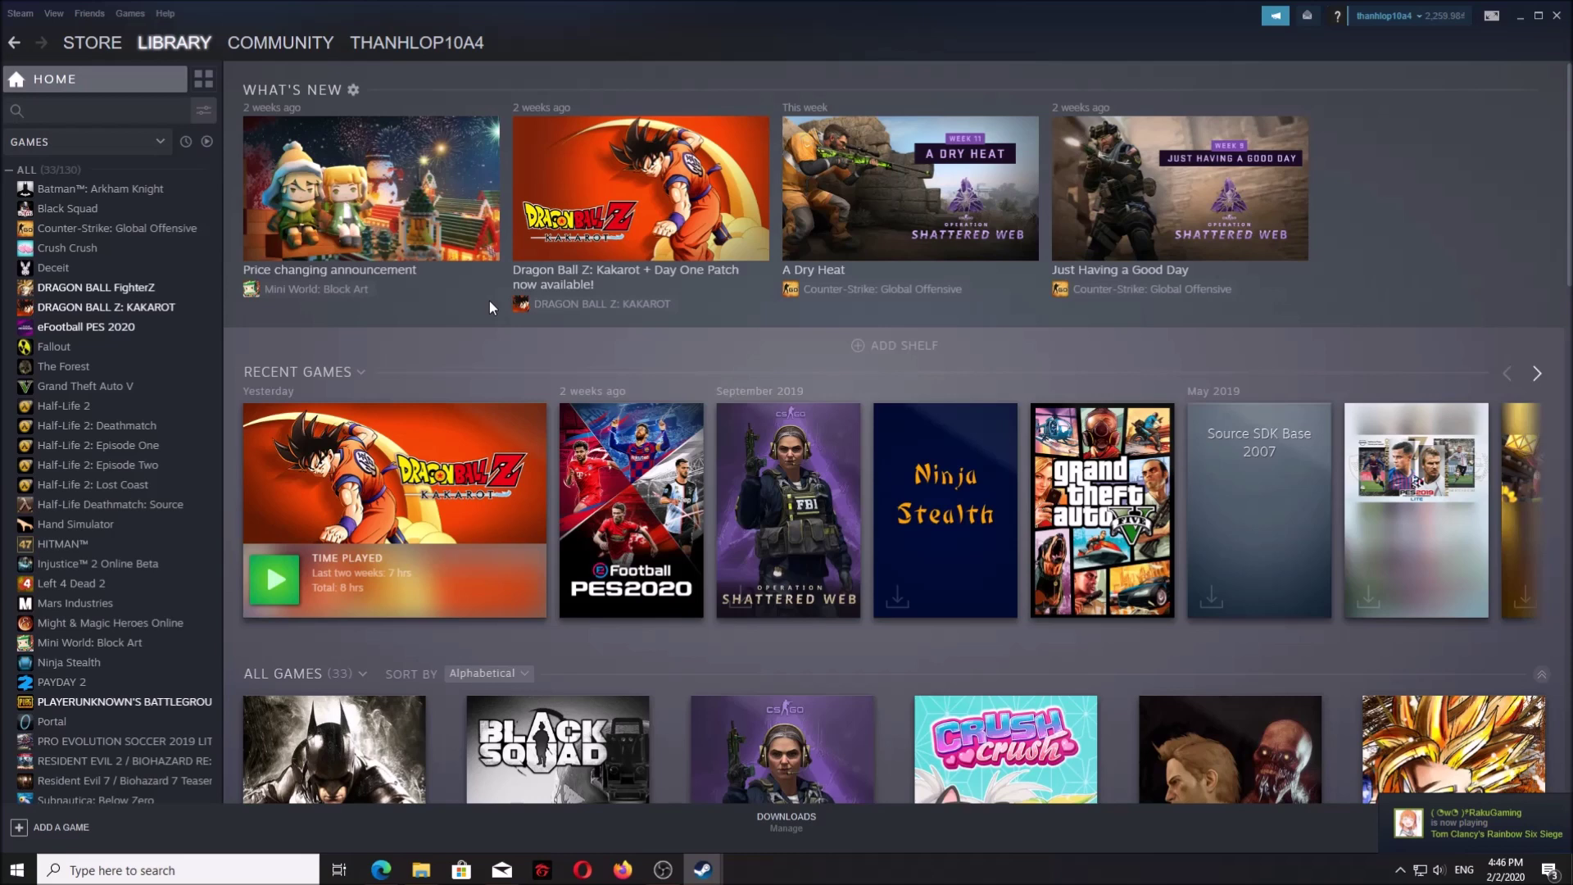
{"action": "left_click", "coordinate": [107, 329]}
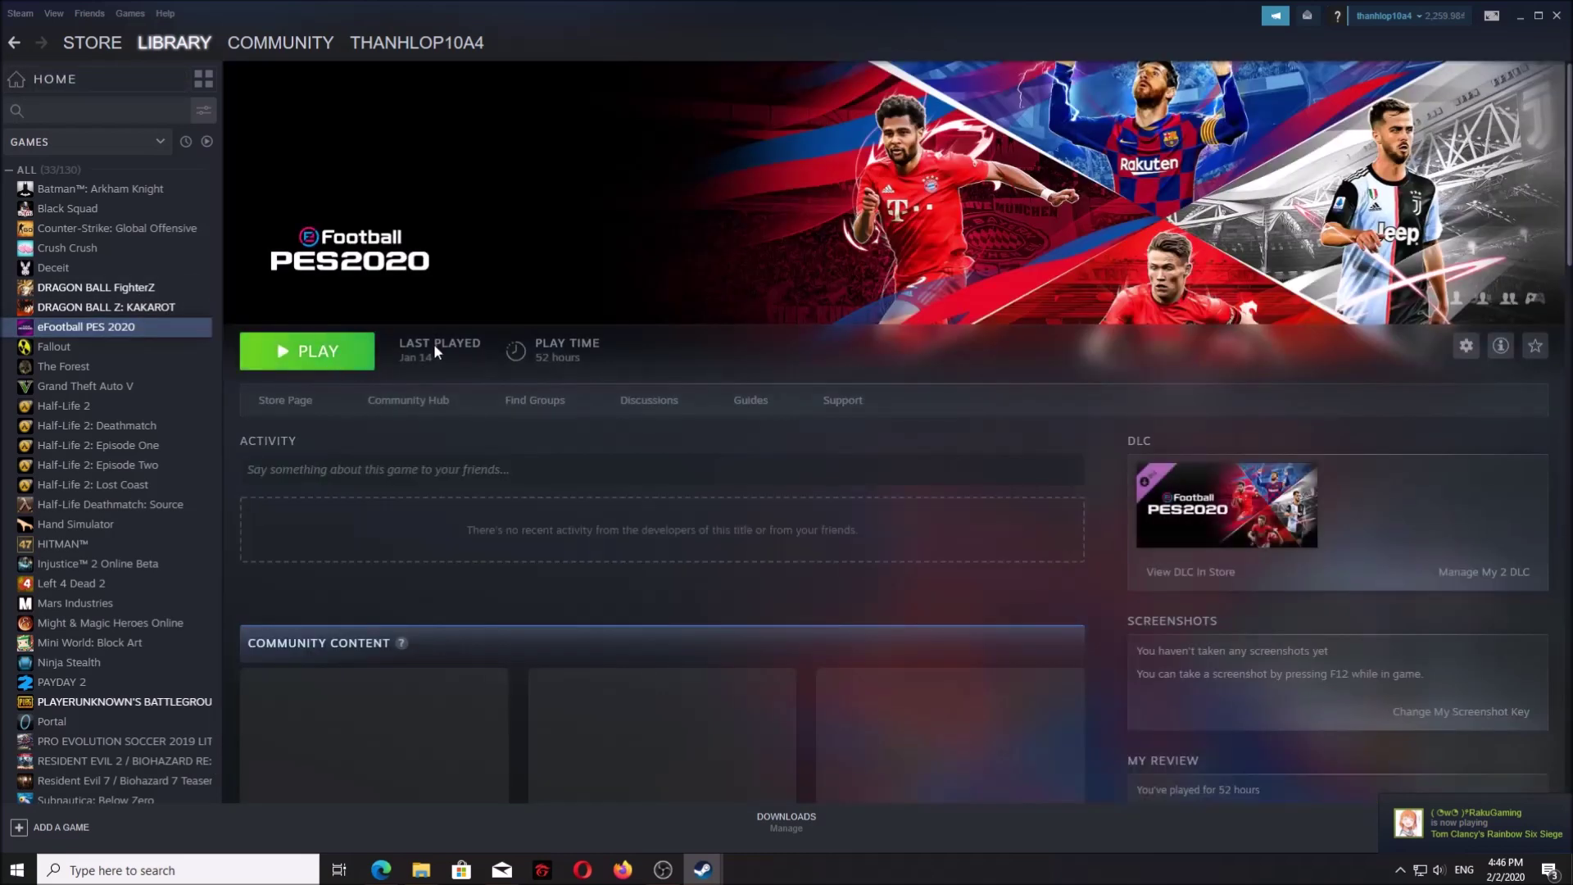
{"action": "left_click", "coordinate": [321, 361]}
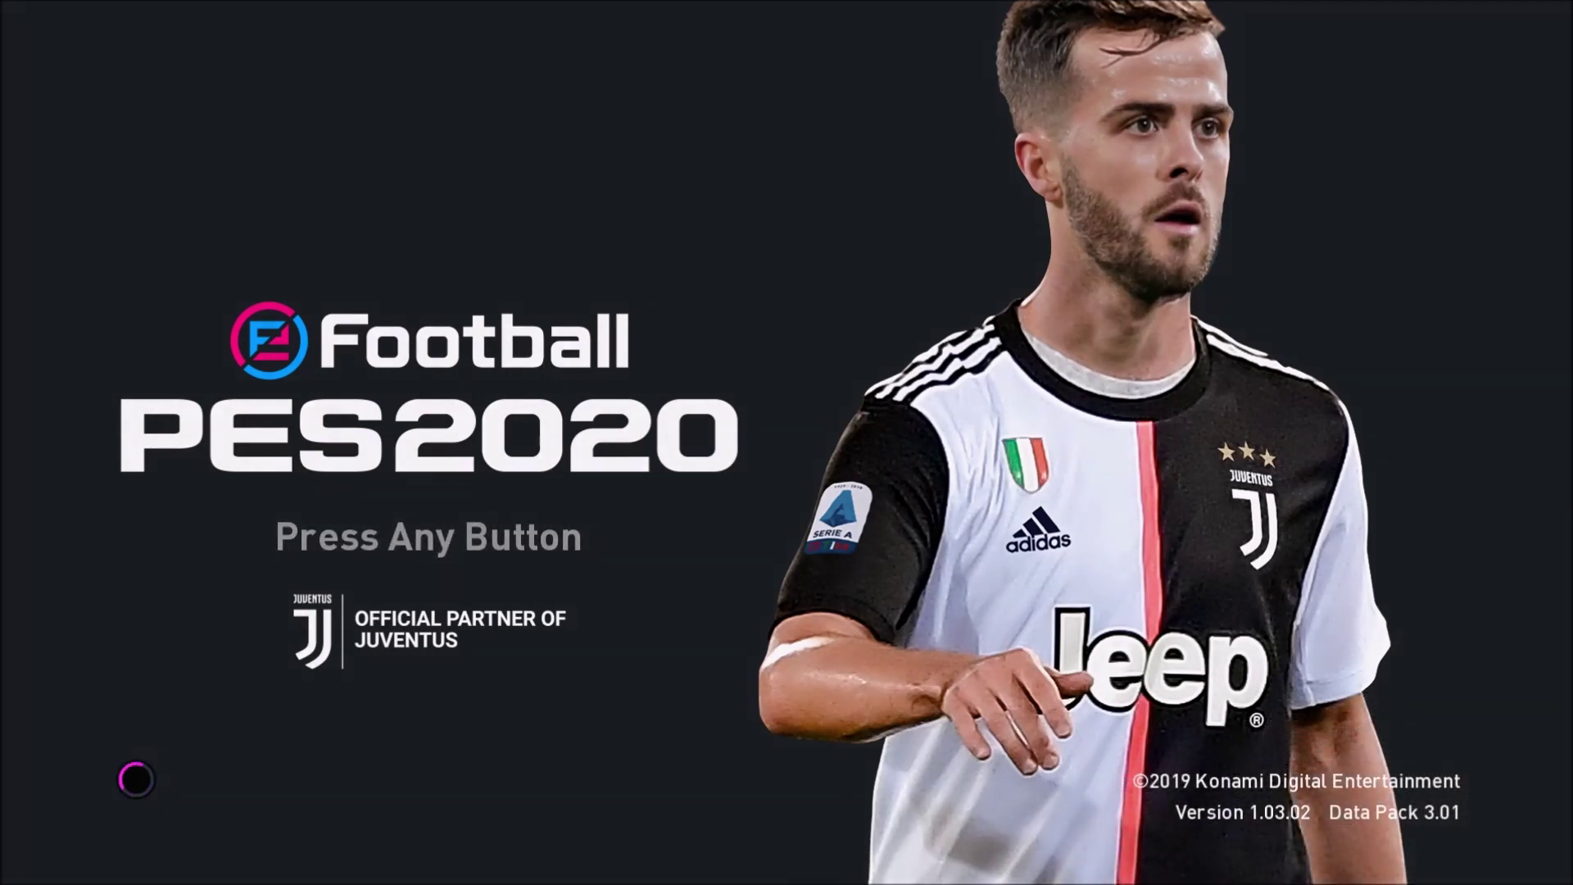
{"action": "key", "text": "Return"}
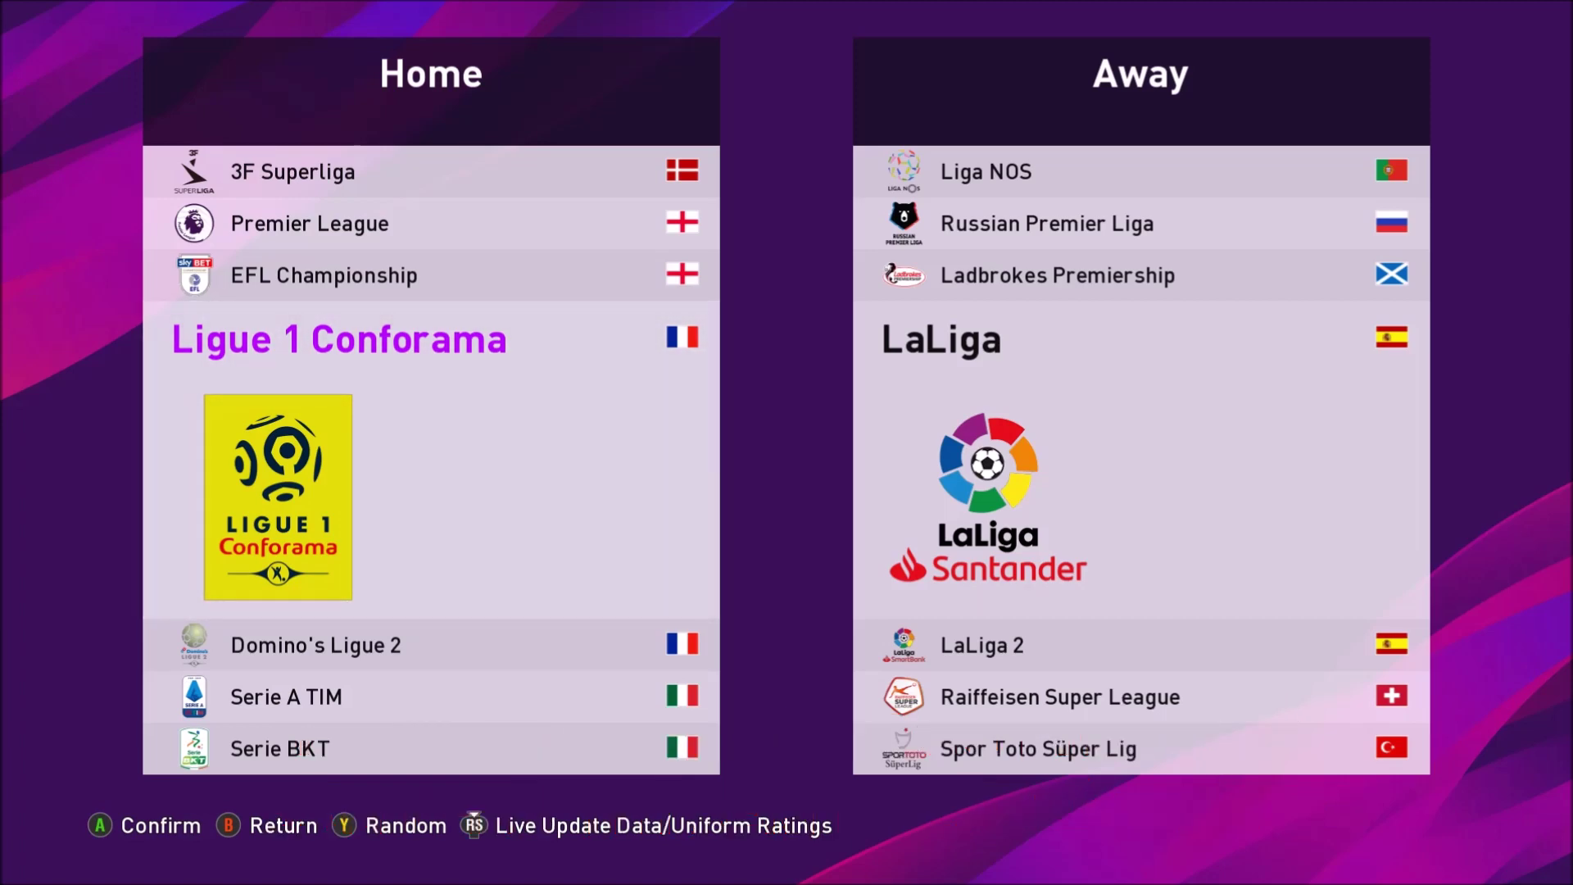
Step: Change the Live Update Data/Uniform Ratings option for the match to Live Update On
{"action": "key", "text": "r"}
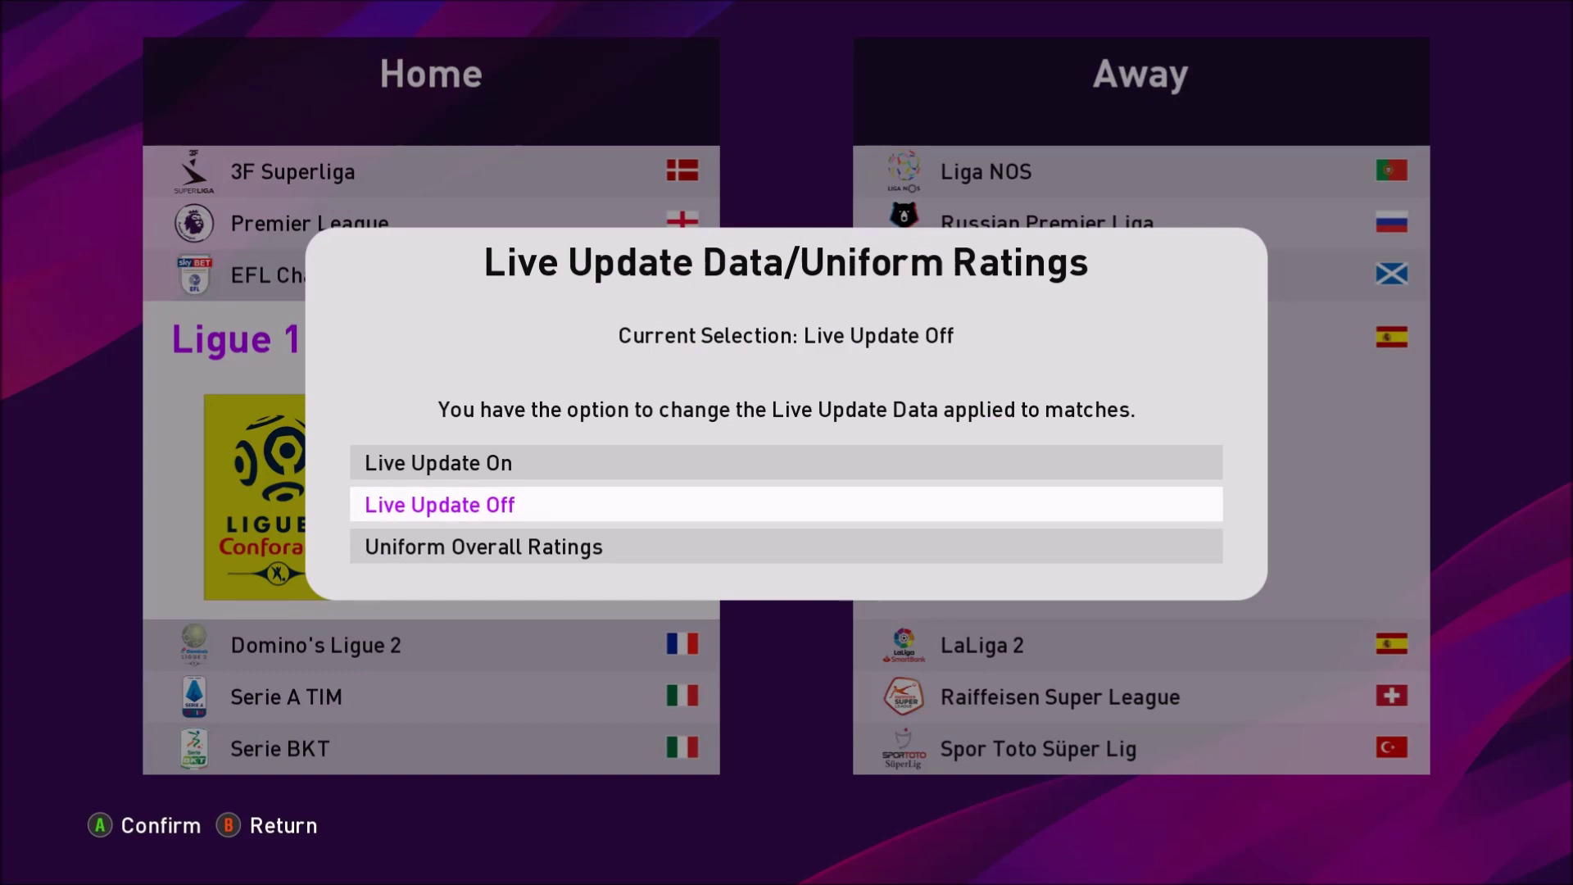
{"action": "key", "text": "Down"}
{"action": "key", "text": "Up"}
{"action": "key", "text": "Up"}
{"action": "key", "text": "Down"}
{"action": "key", "text": "Up"}
{"action": "key", "text": "Down"}
{"action": "key", "text": "Up"}
{"action": "key", "text": "Down"}
{"action": "key", "text": "Up"}
{"action": "key", "text": "Return"}
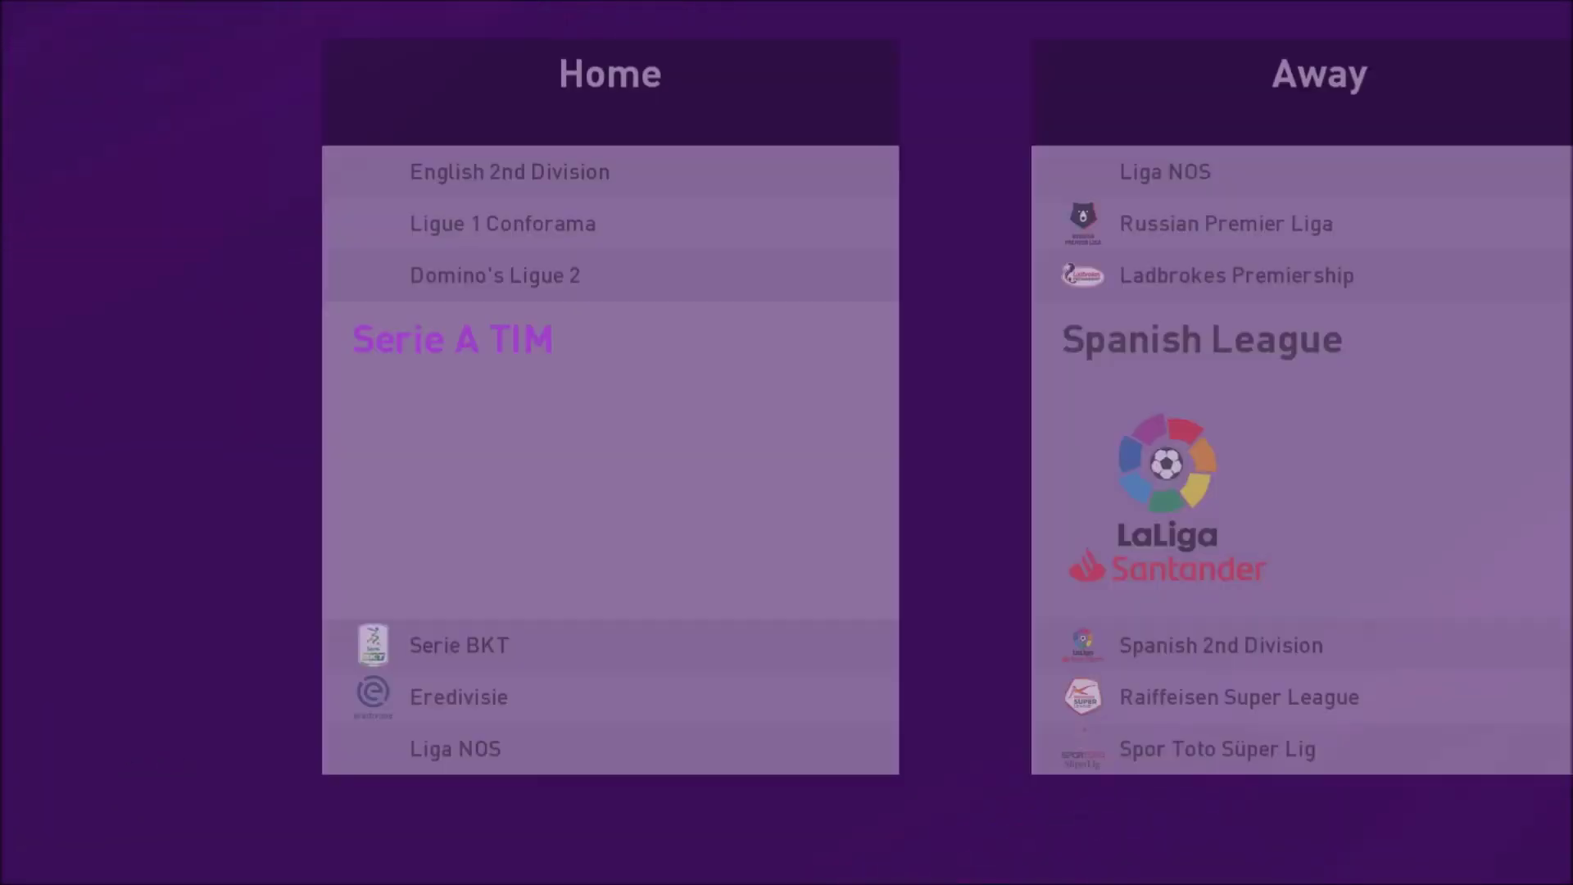
Step: Browse the Home leagues up to the English League
{"action": "key", "text": "Up"}
{"action": "key", "text": "Up"}
{"action": "key", "text": "Up"}
{"action": "key", "text": "Up"}
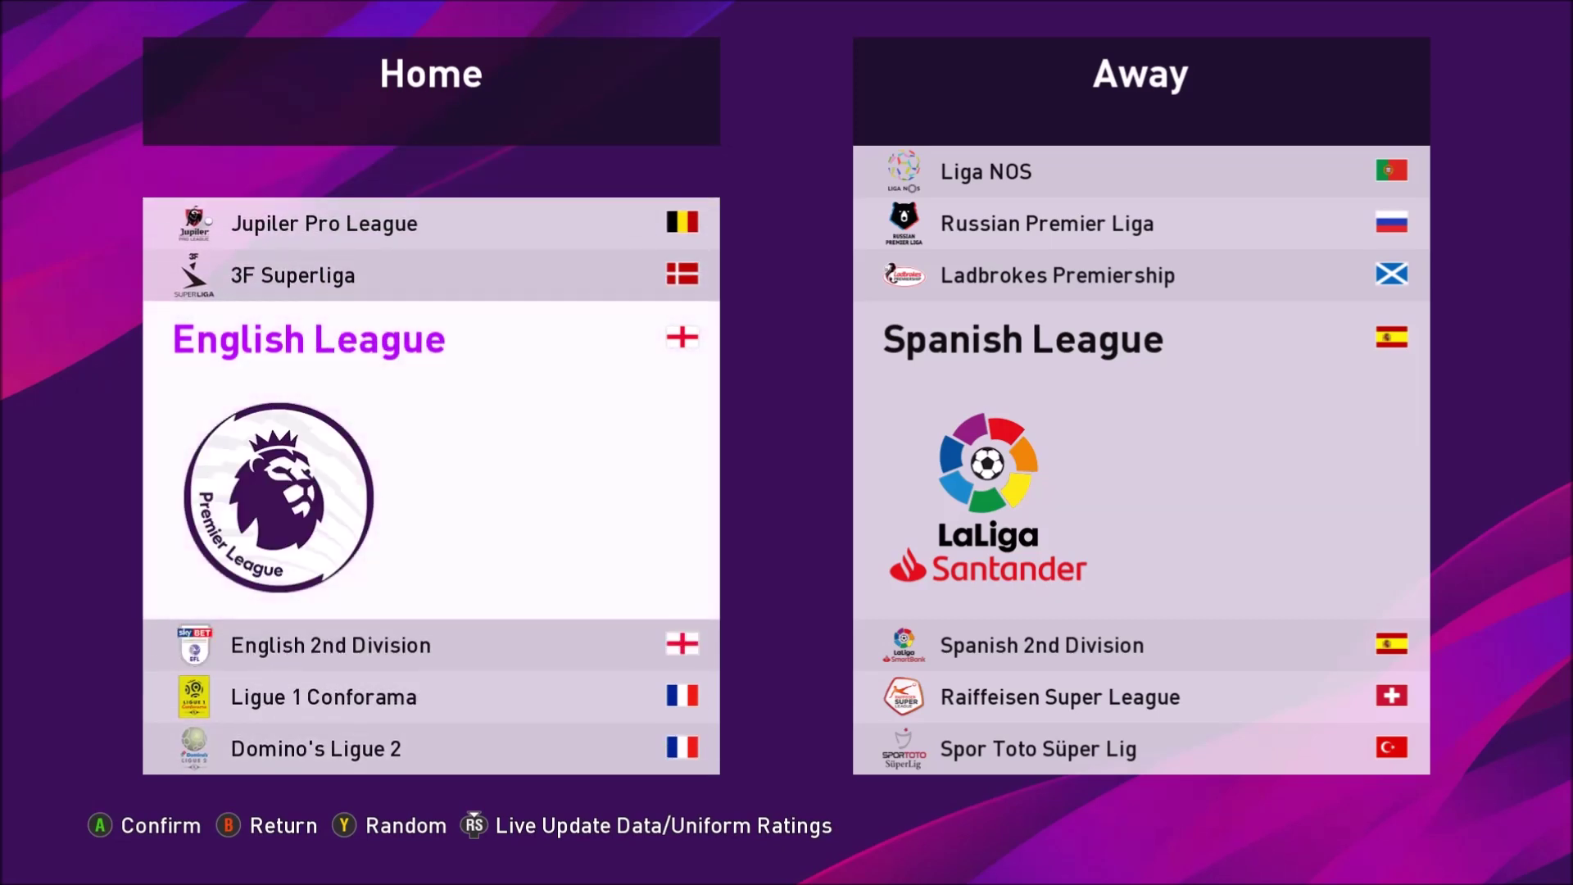
Step: Set the Live Update Data/Uniform Ratings option to Live Update Off
{"action": "key", "text": "r"}
{"action": "key", "text": "Down"}
{"action": "key", "text": "Return"}
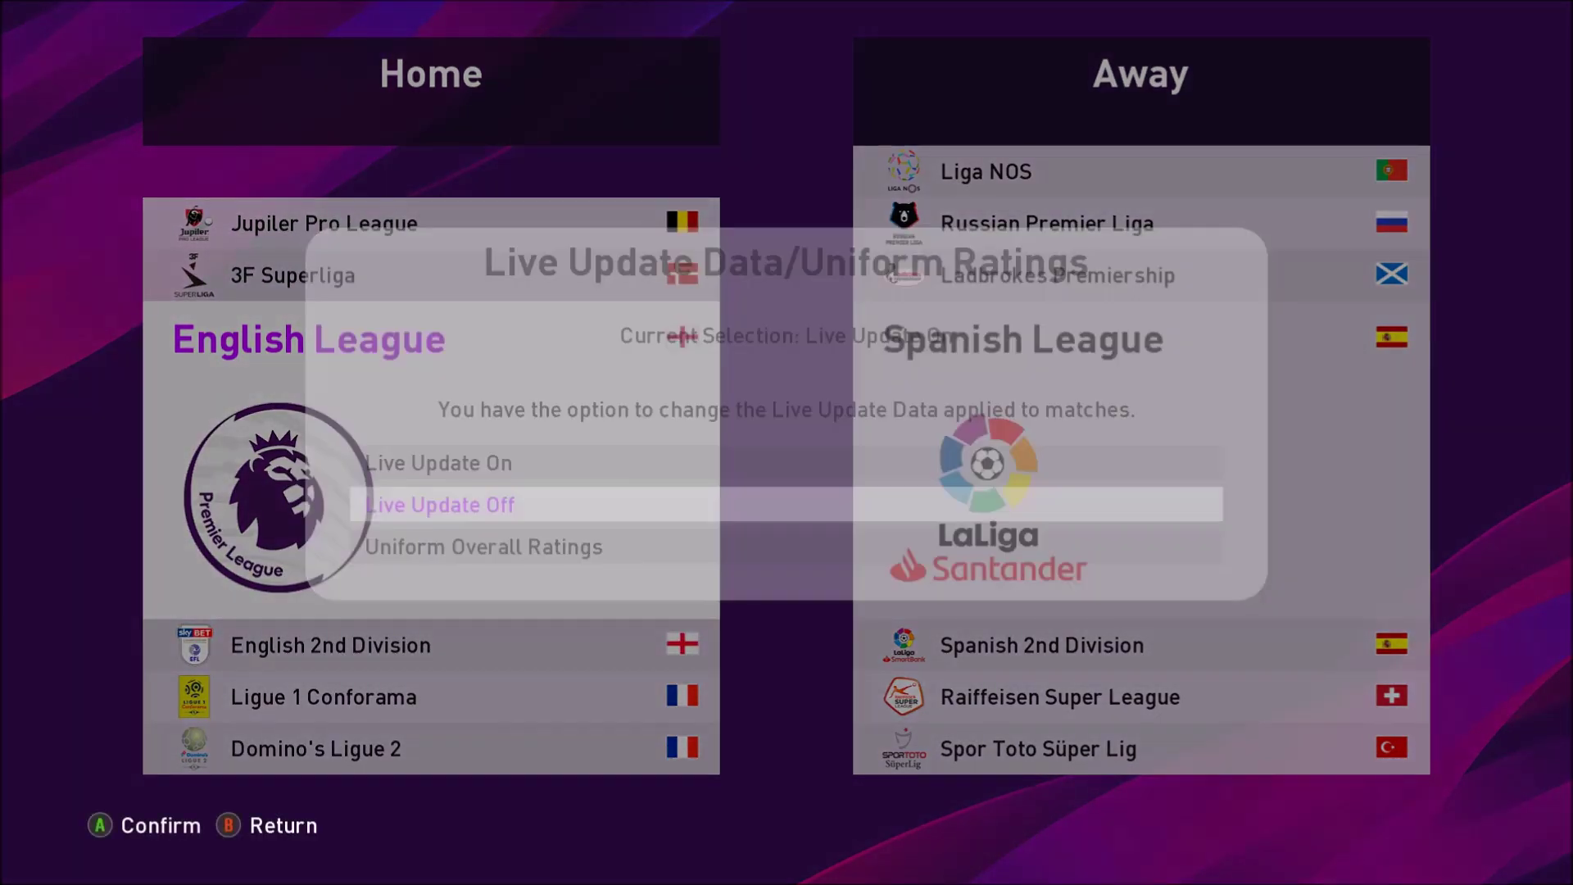